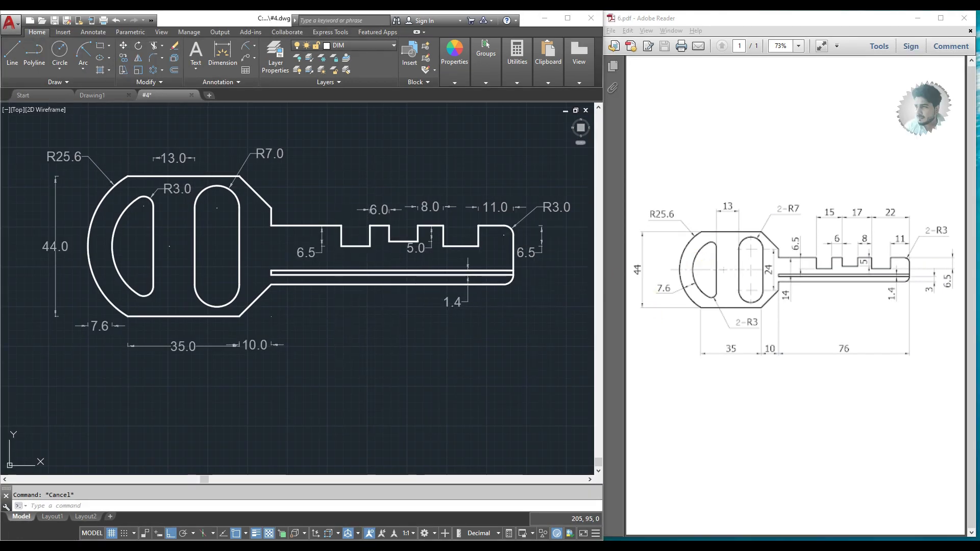
- Pan and zoom so the finished key reference drawing moves off screen, leaving empty grid
middle_click_drag(357, 326, 357, 208)
middle_click_drag(360, 368, 368, 161)
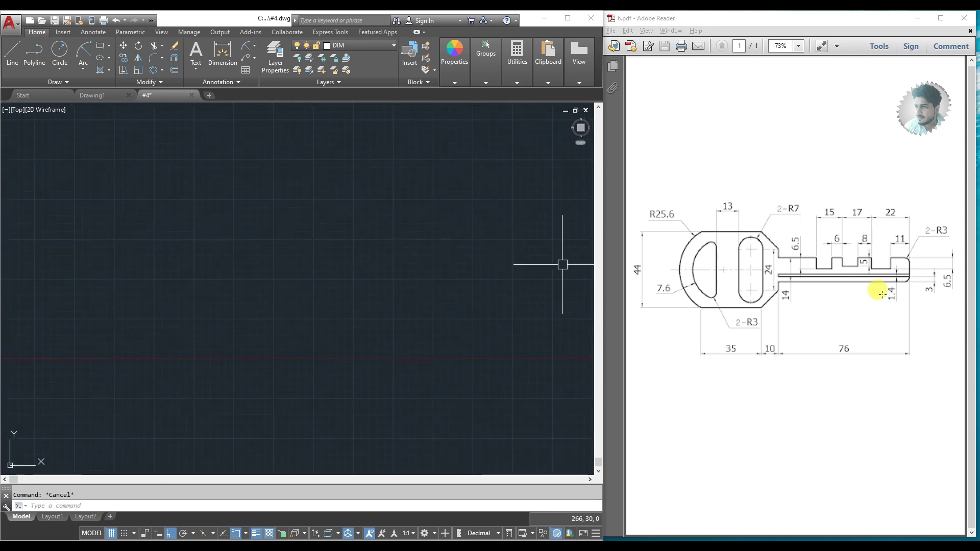
middle_click(412, 240)
middle_click(412, 241)
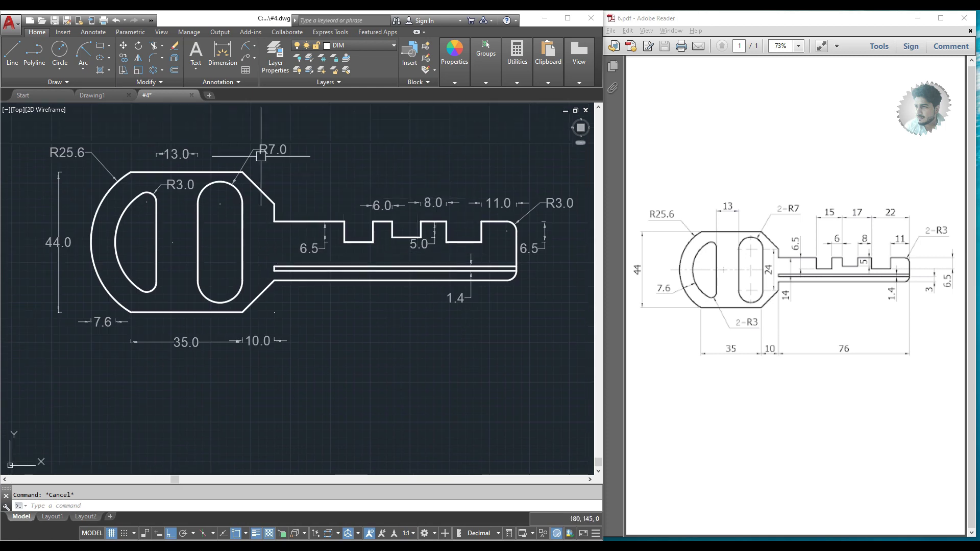
middle_click_drag(383, 335, 383, 154)
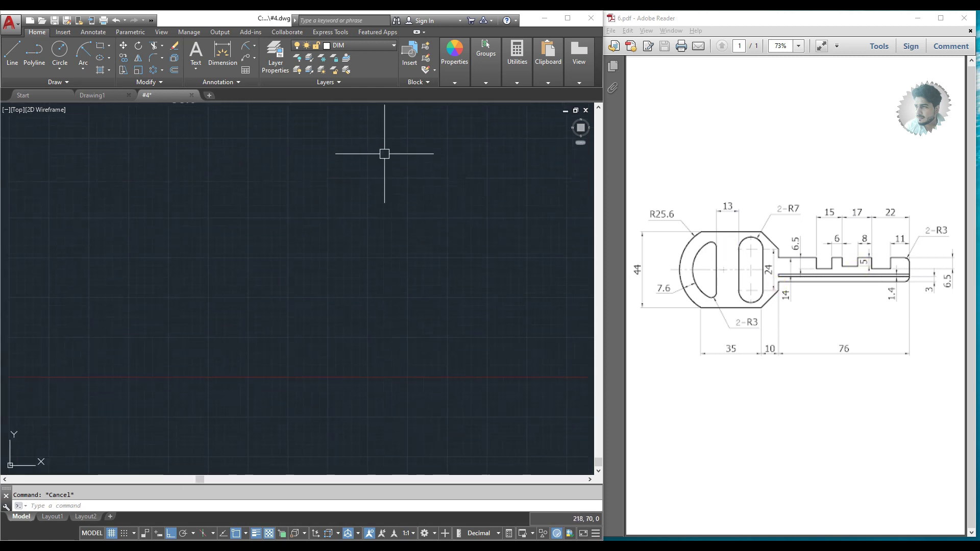
- Set the drawing units to decimal millimetres with 0 precision using UN
type("un")
key("Return")
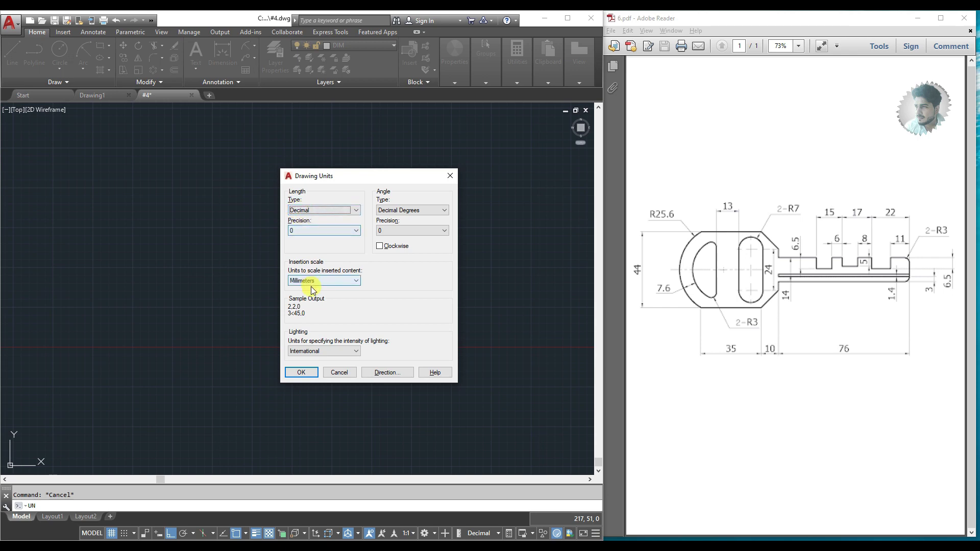
left_click(302, 372)
type("D")
- Modify the Standard dimension style to text height 3 and arrow size 2, adjusting line settings
key("Return")
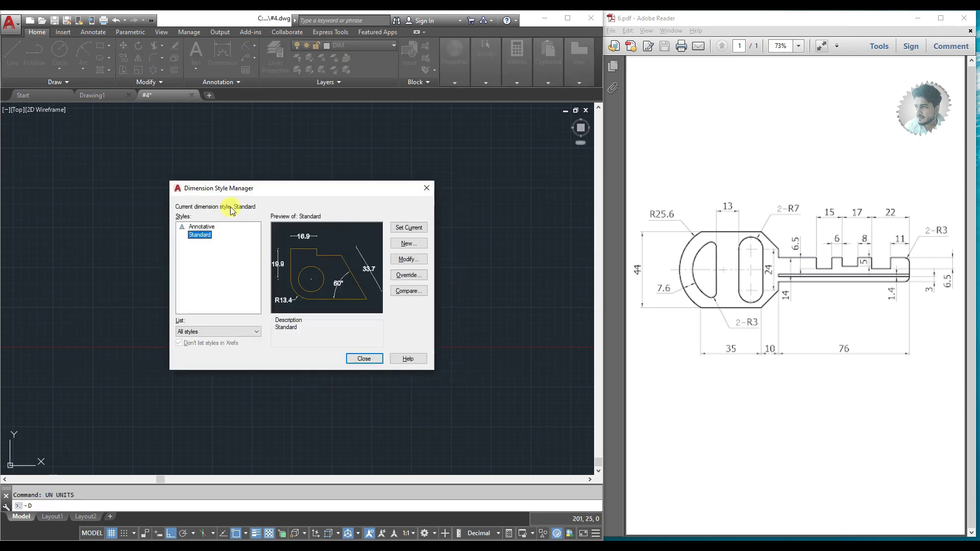
left_click(397, 262)
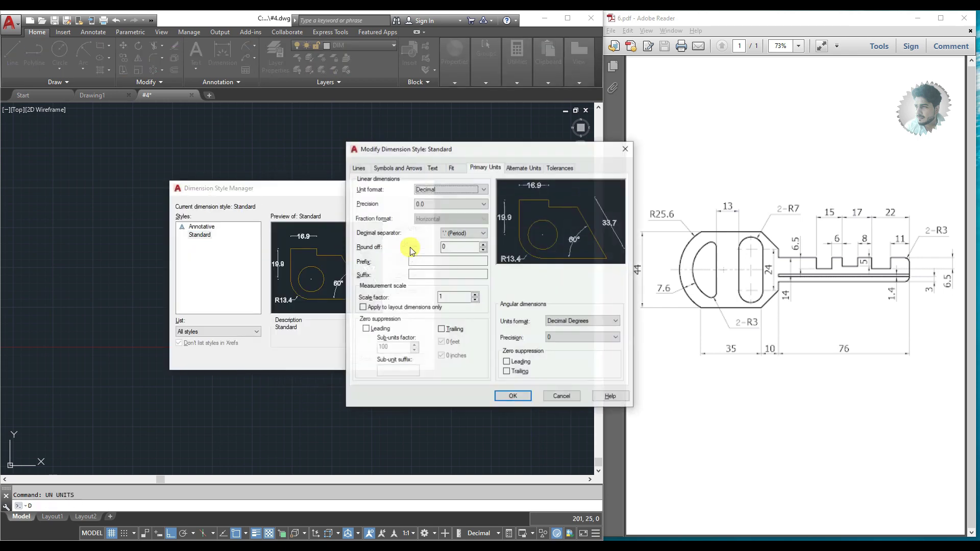
left_click(433, 168)
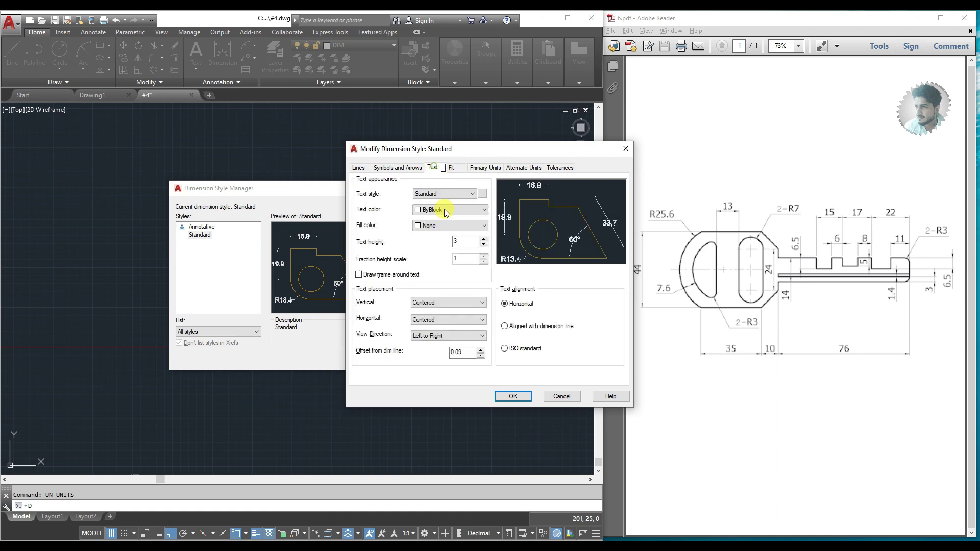
left_click(415, 170)
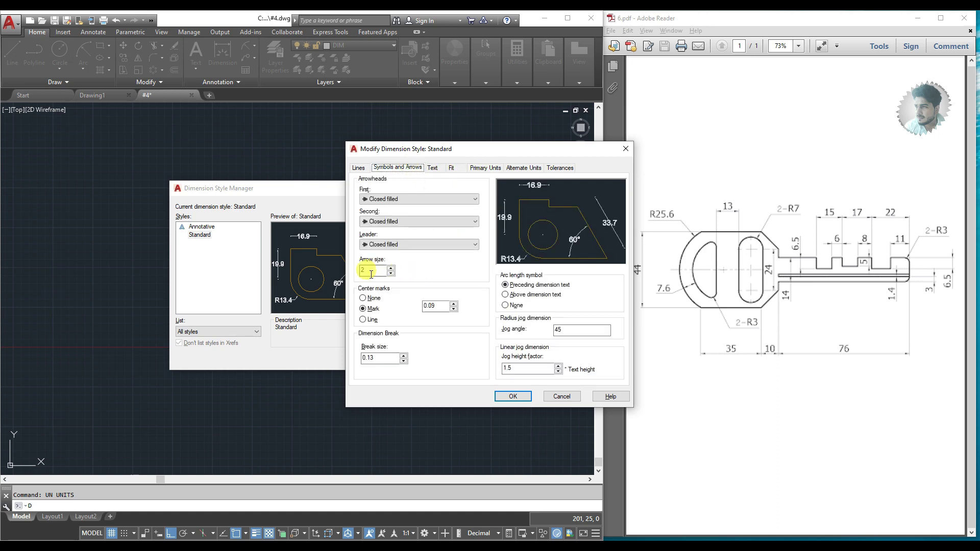
left_click(361, 167)
left_click(510, 391)
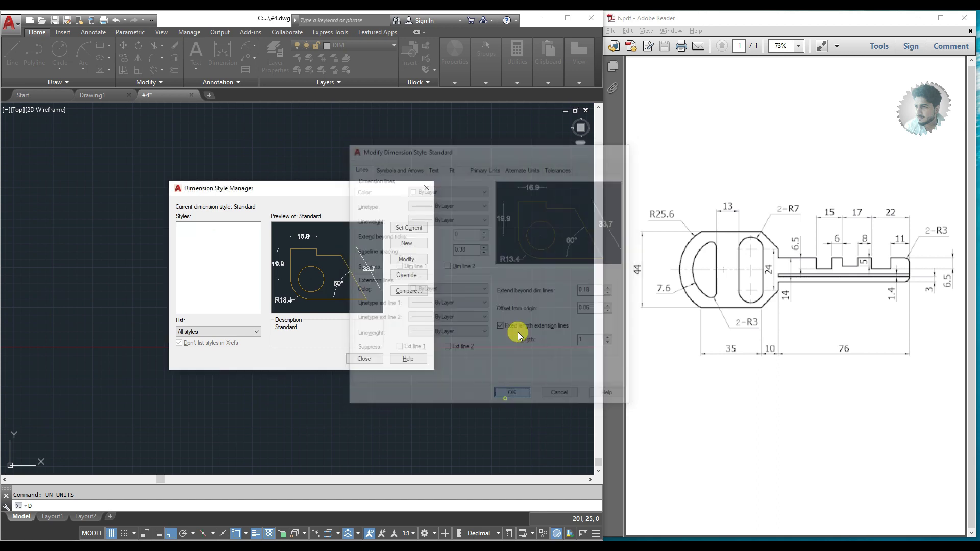
left_click(367, 366)
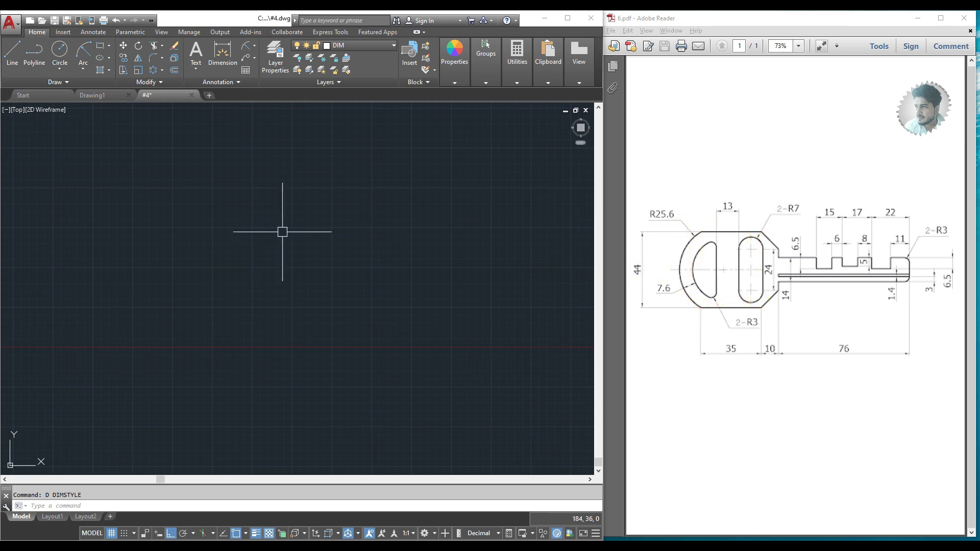
- Draw a closed 35 by 44 rectangle with the LINE command
type("l")
key("Return")
left_click(230, 191)
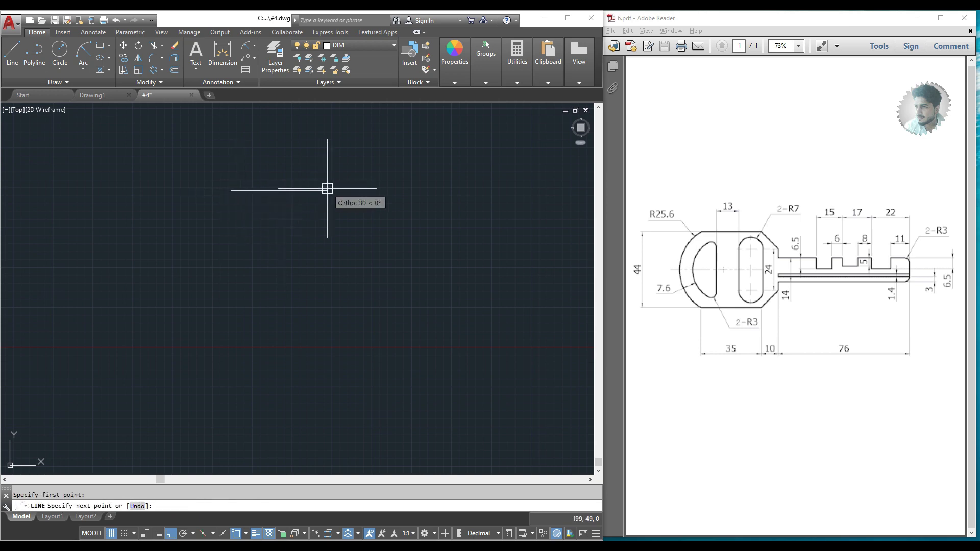
type("5")
key("Return")
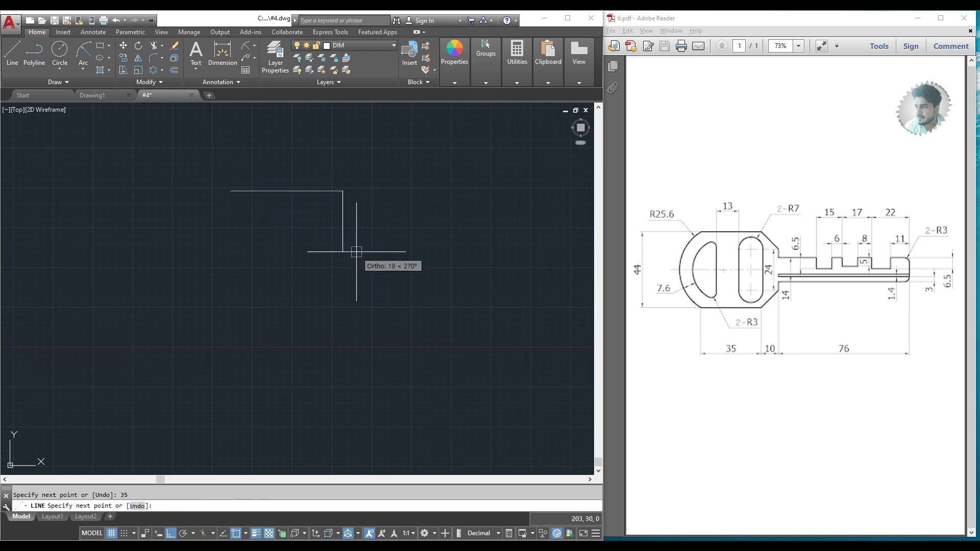
key("Return")
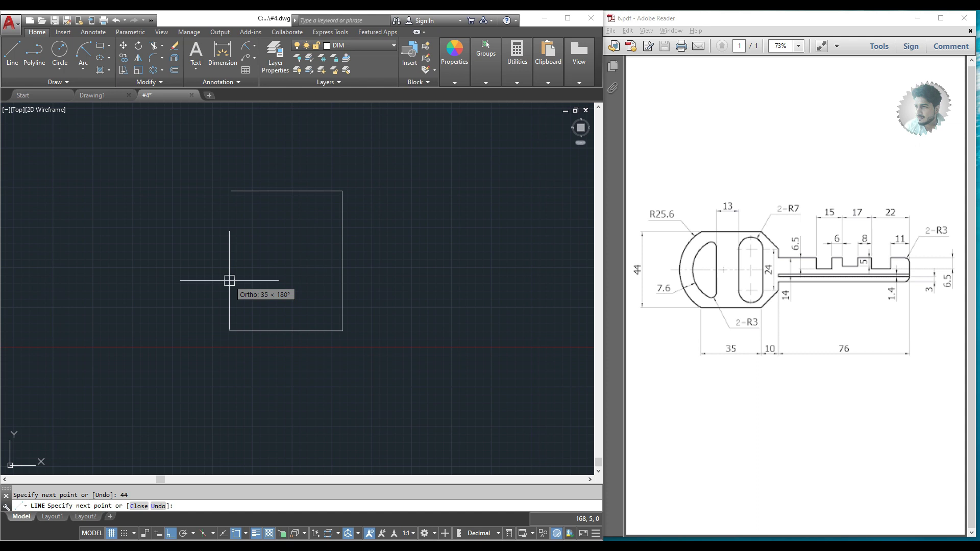
left_click(230, 280)
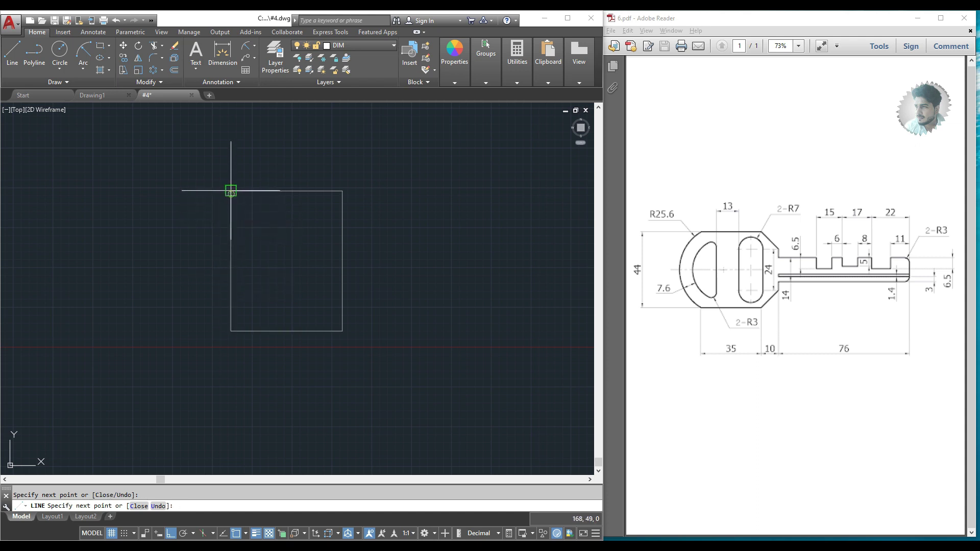
left_click(230, 190)
key("Escape")
- Turn on Show Lineweight and move the four rectangle lines onto layer 0
left_click(347, 45)
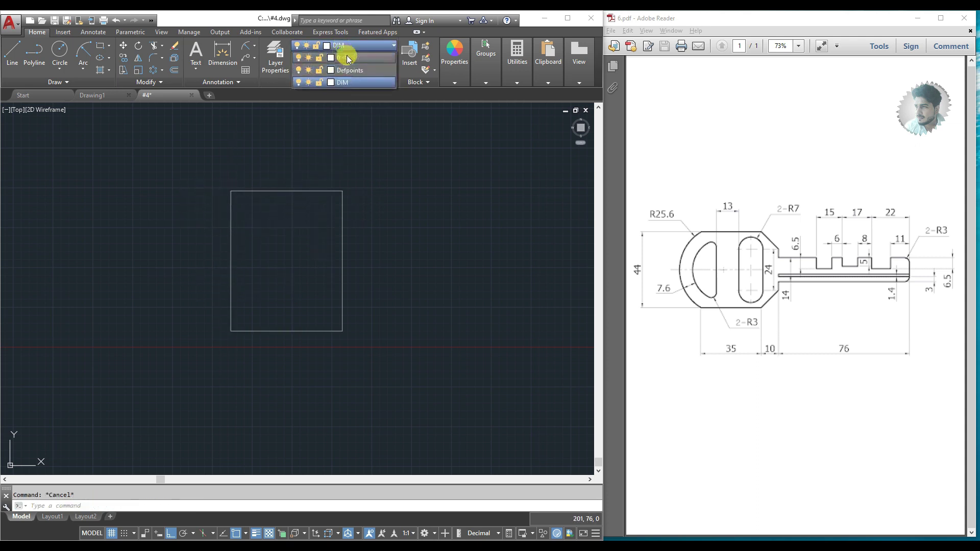
left_click(256, 534)
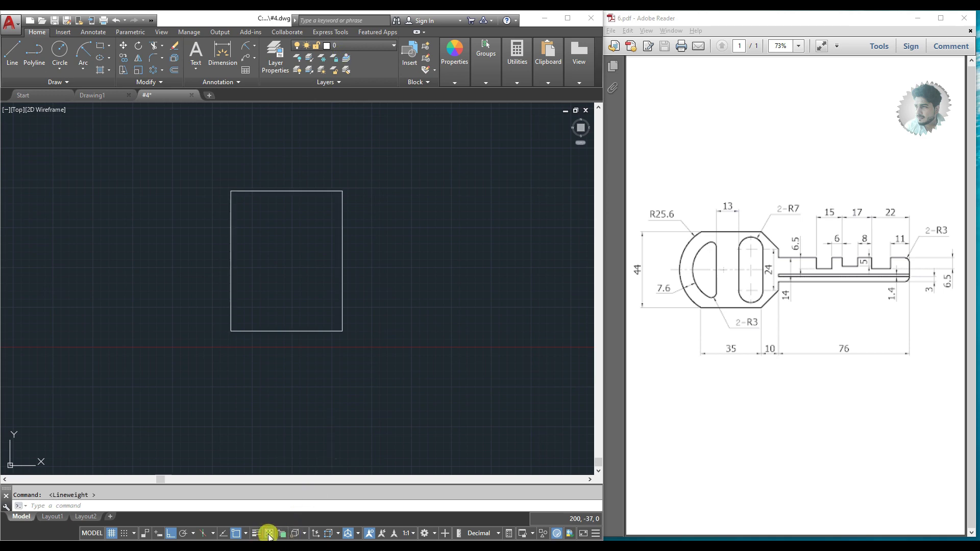
left_click(372, 175)
left_click(178, 347)
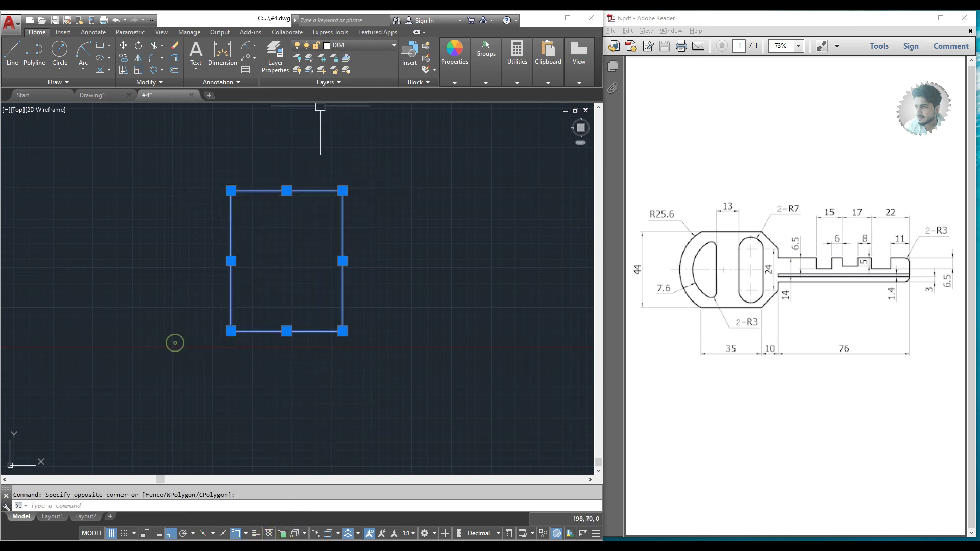
left_click(355, 34)
left_click(37, 32)
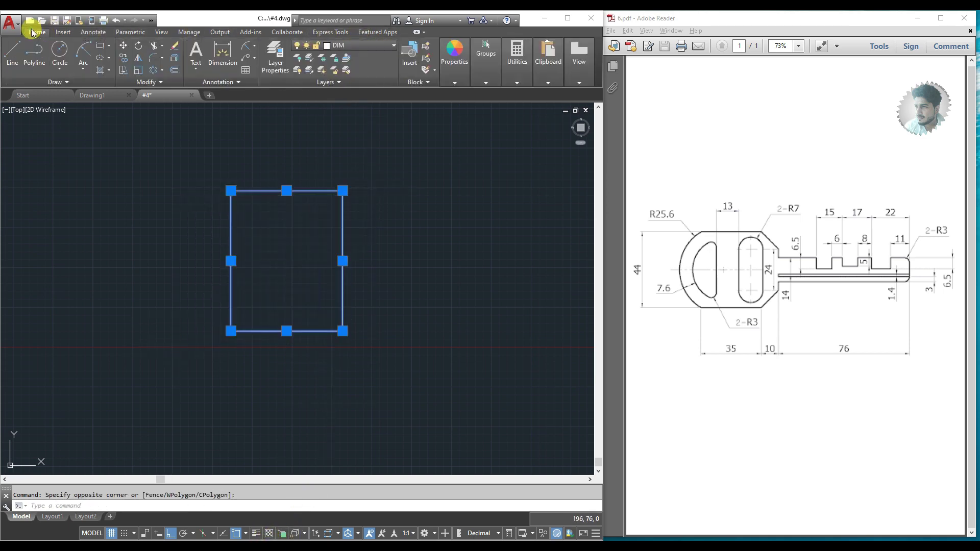
left_click(368, 46)
key("Escape")
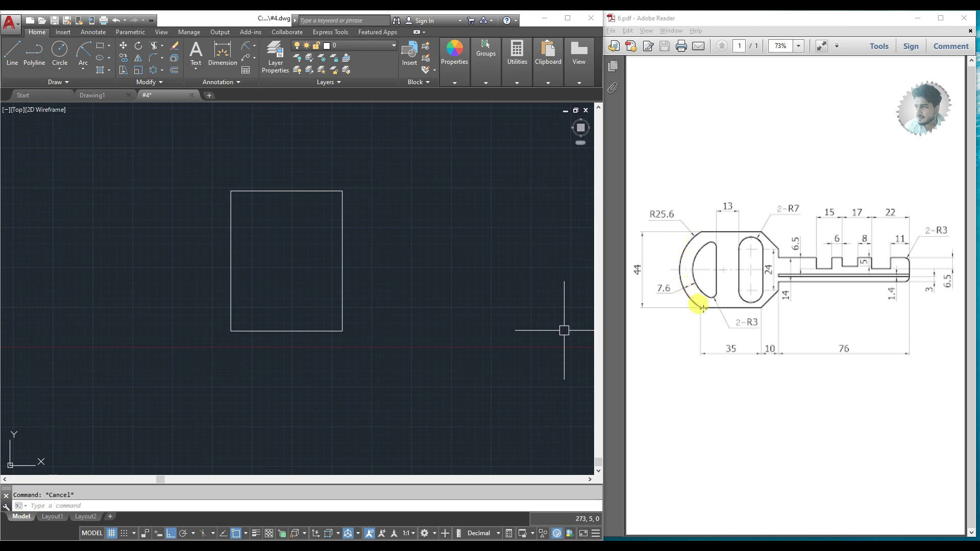
- Draw a radius 25.6 arc from the rectangle's top-left to bottom-left corner
left_click(83, 66)
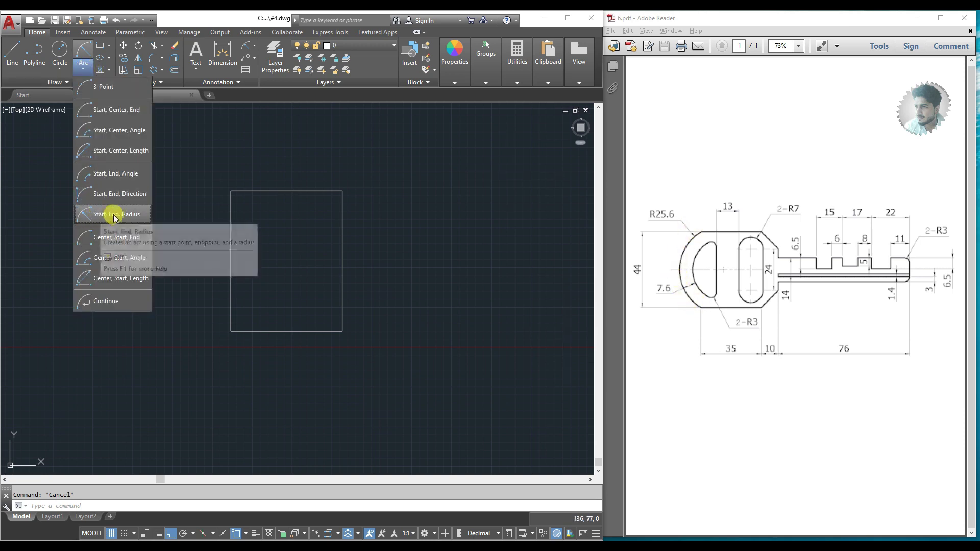
left_click(131, 218)
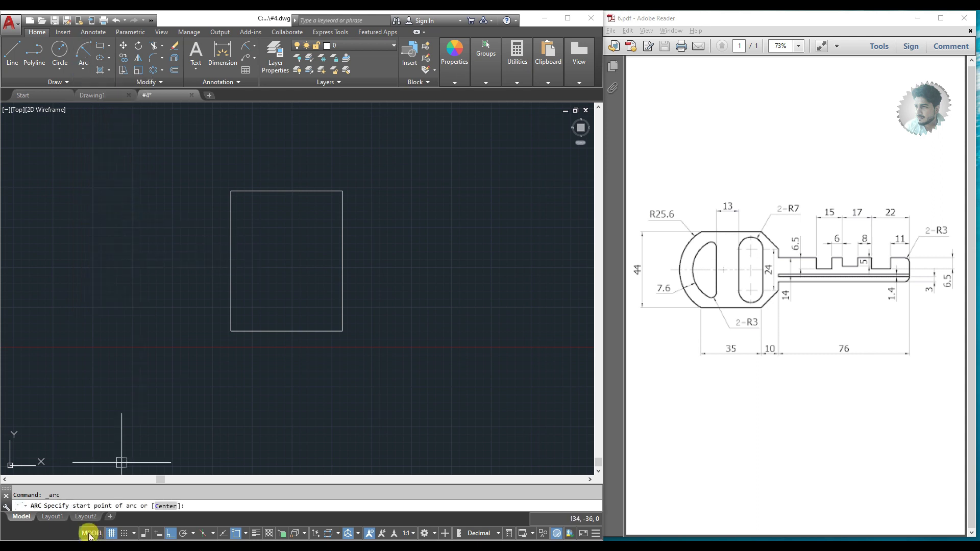
left_click(231, 190)
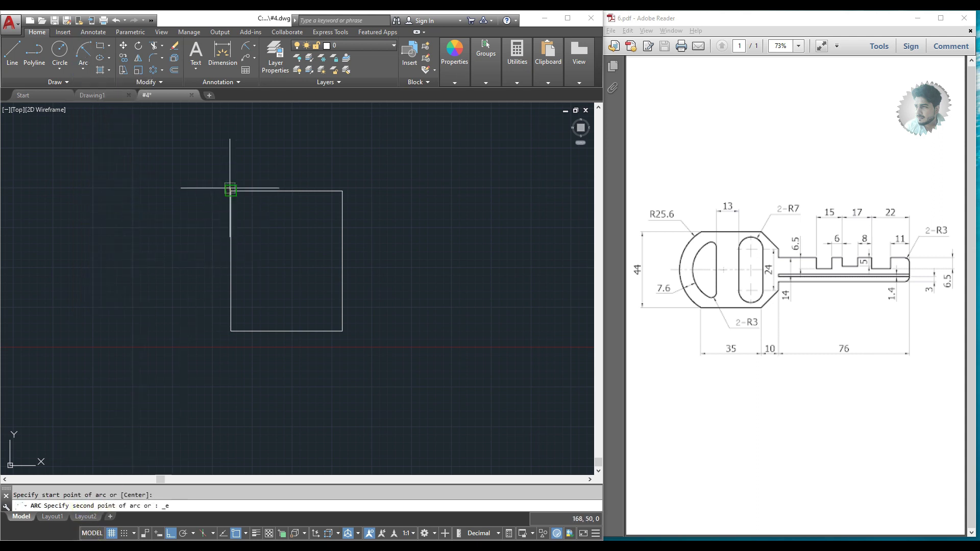
left_click(230, 331)
type("25.6")
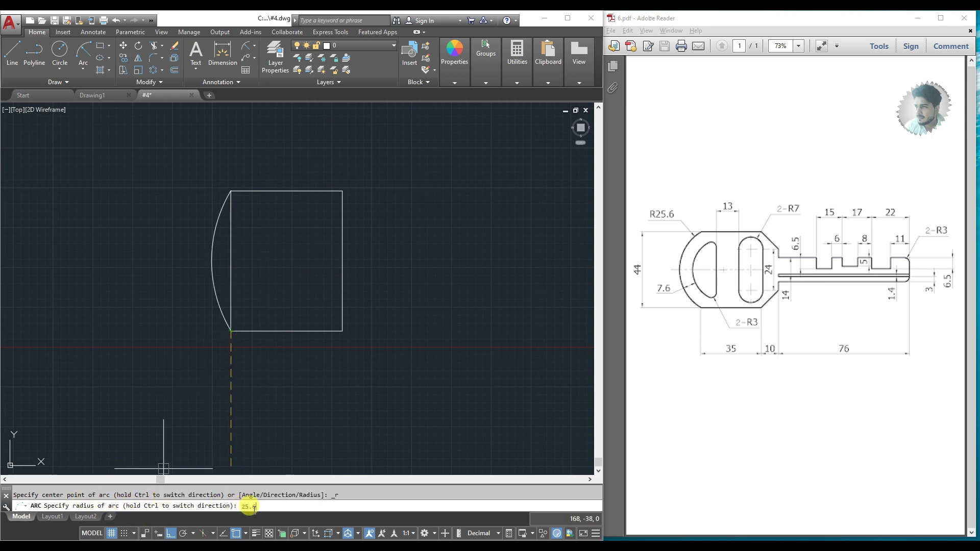
key("Return")
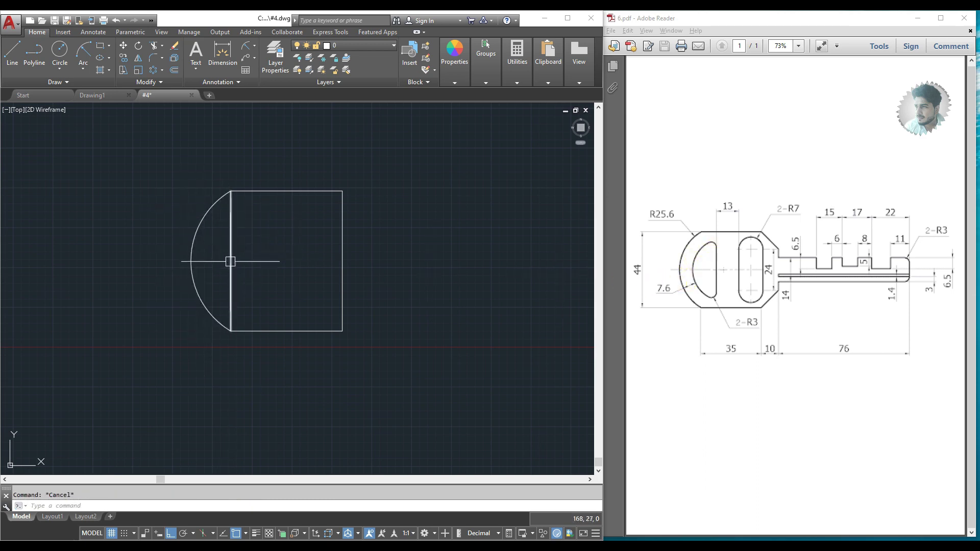
type("o")
key("Return")
- Offset the large left arc 7.6 inward to create the inner arc
type("7.6")
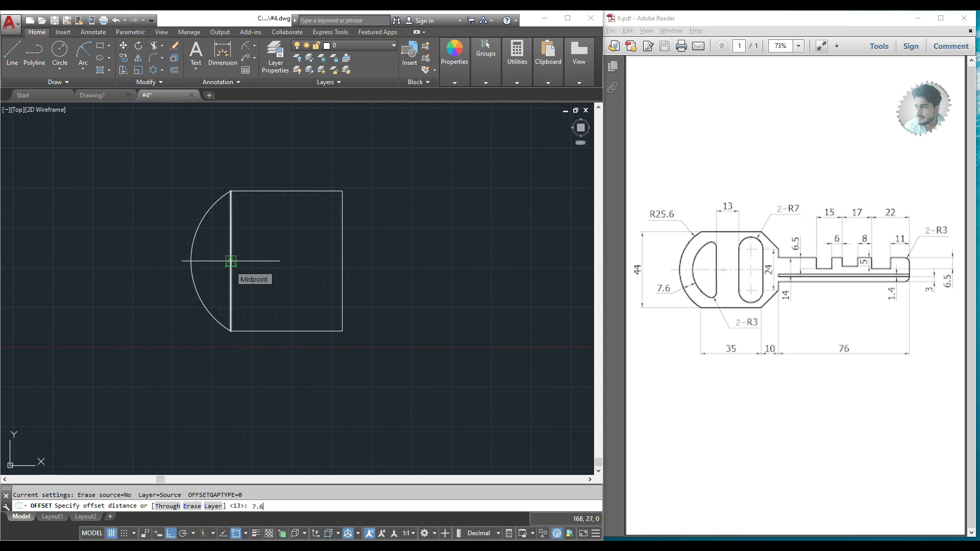
key("Return")
left_click(203, 218)
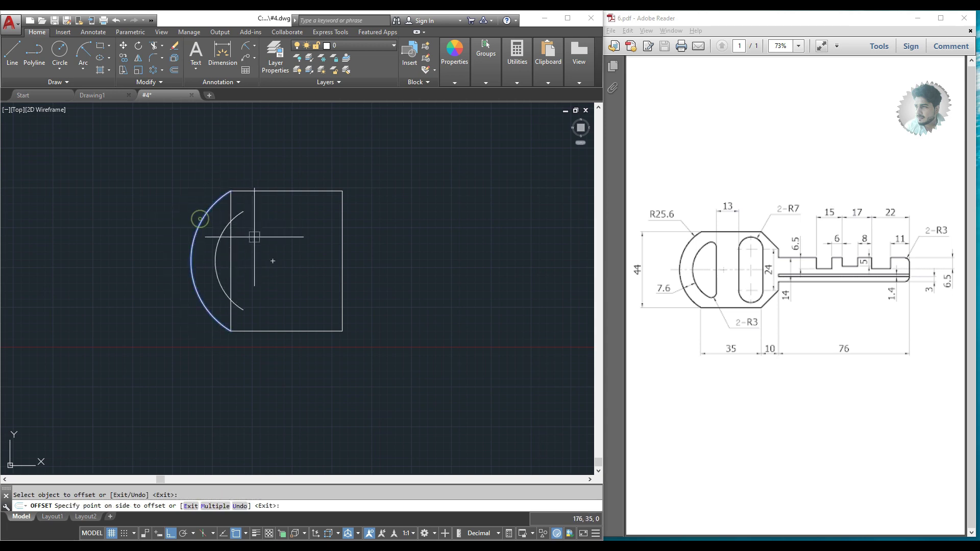
left_click(254, 237)
key("Escape")
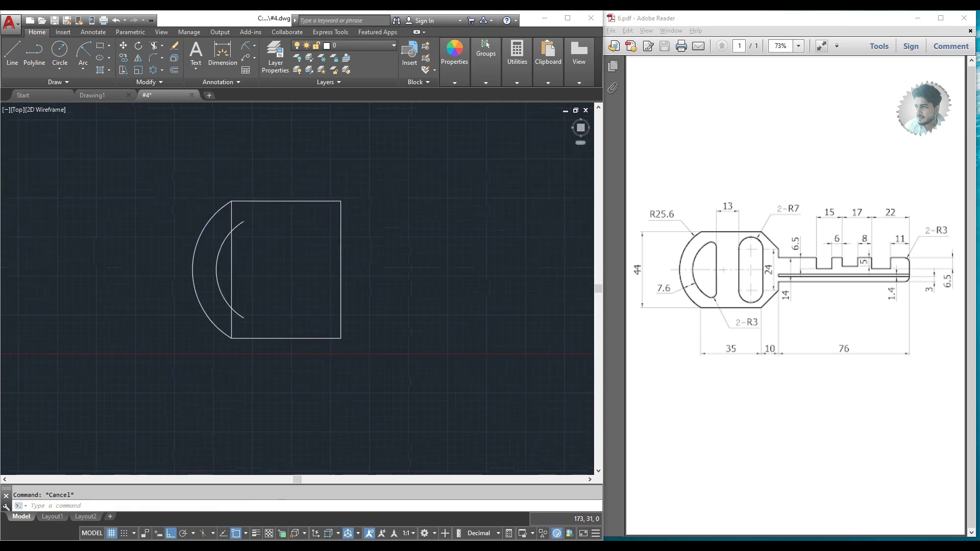
middle_click(245, 299)
middle_click(245, 298)
scroll(291, 228, "up", 3)
scroll(291, 332, "up", 2)
scroll(265, 330, "up", 2)
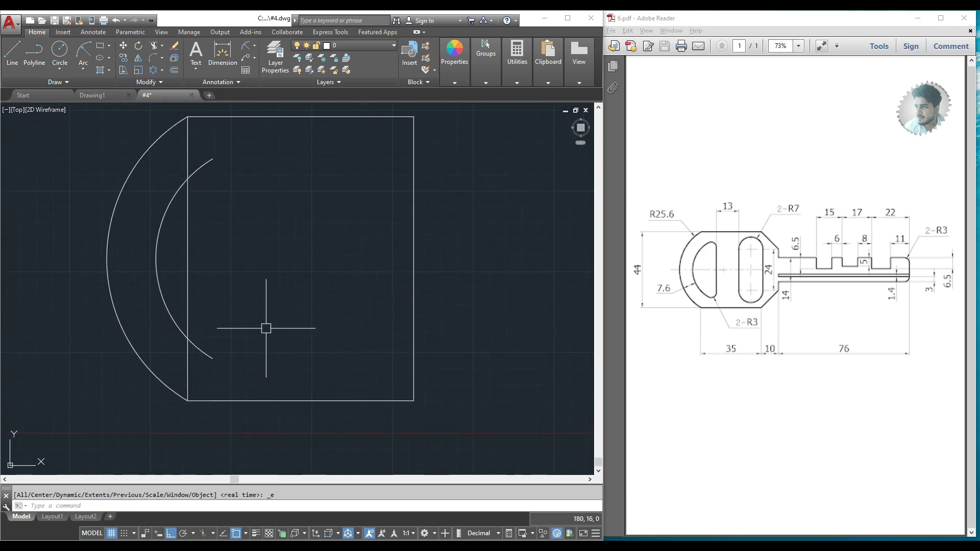
scroll(267, 278, "down", 2)
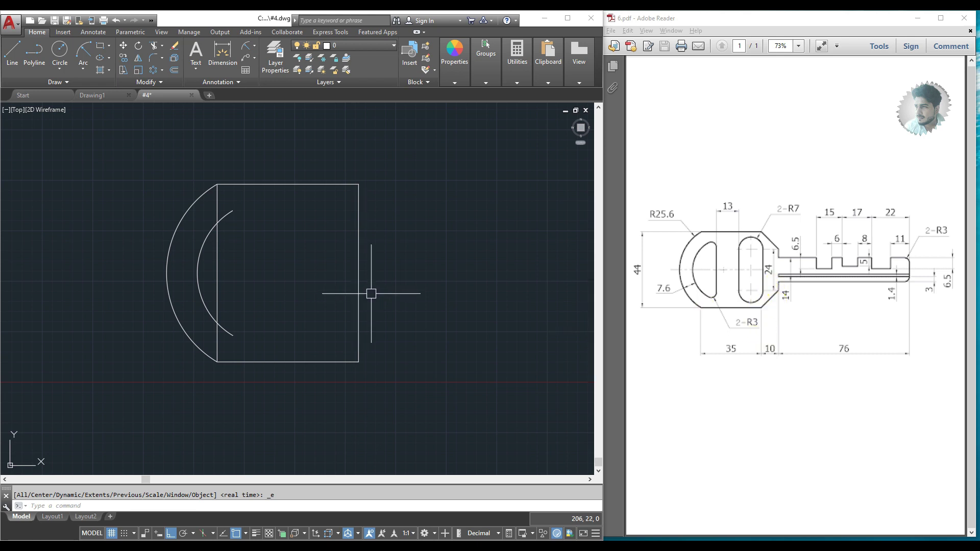
- Offset the rectangle's right edge 10 units to the right
key("Escape")
type("o")
key("Return")
type("0")
key("Return")
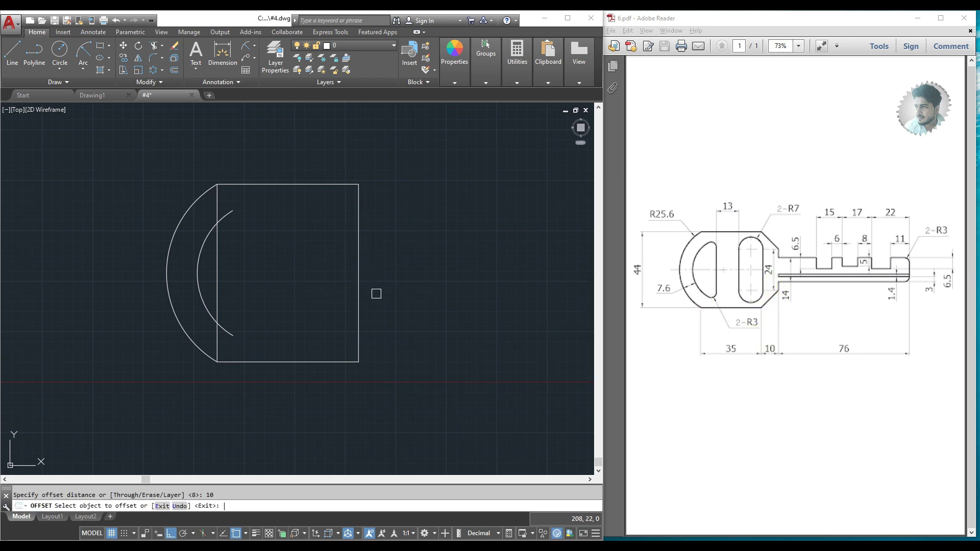
left_click(359, 261)
left_click(402, 252)
key("Escape")
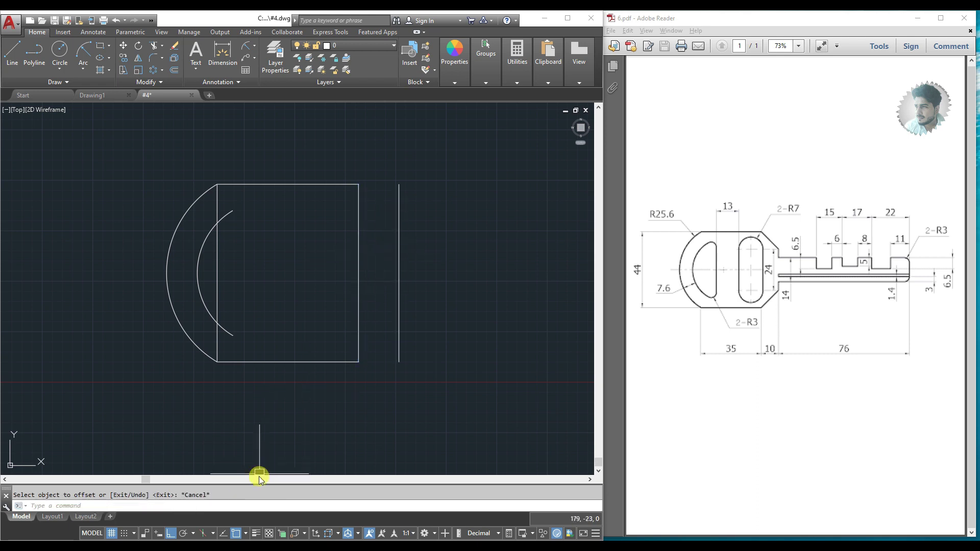
- Turn on Dynamic Input and start a line at the rectangle's left-edge midpoint
left_click(158, 534)
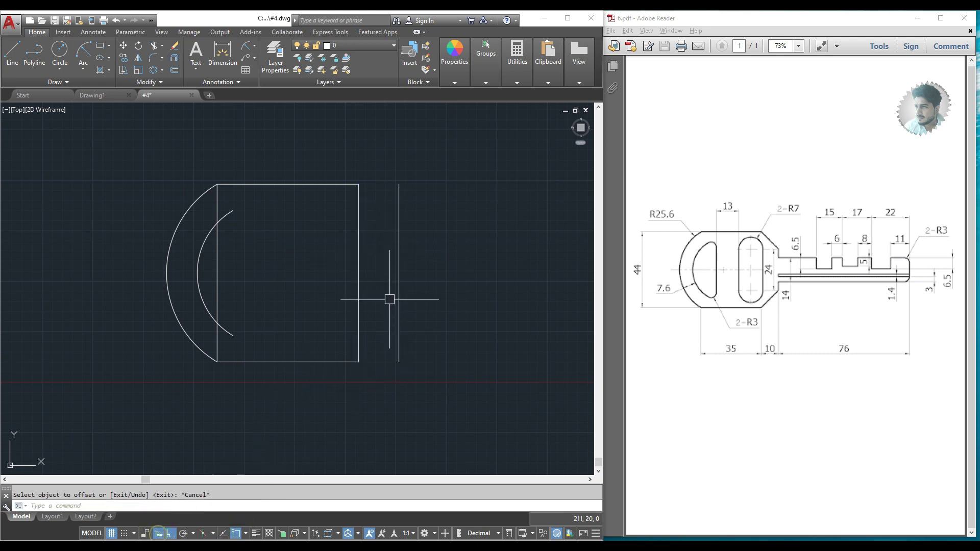
left_click(795, 282)
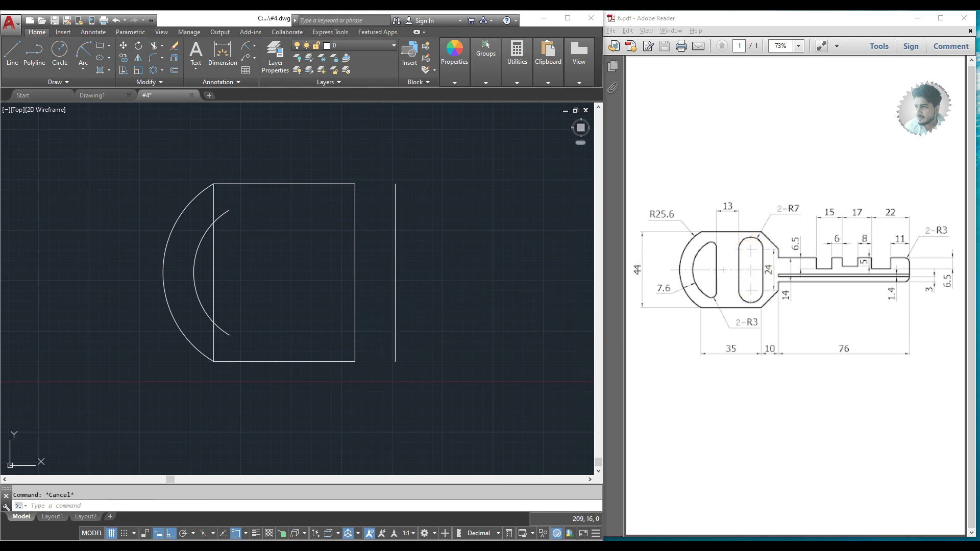
left_click(12, 52)
left_click(214, 272)
- End the centre line past the vertical line and offset it 12 above and below
left_click(464, 273)
key("Escape")
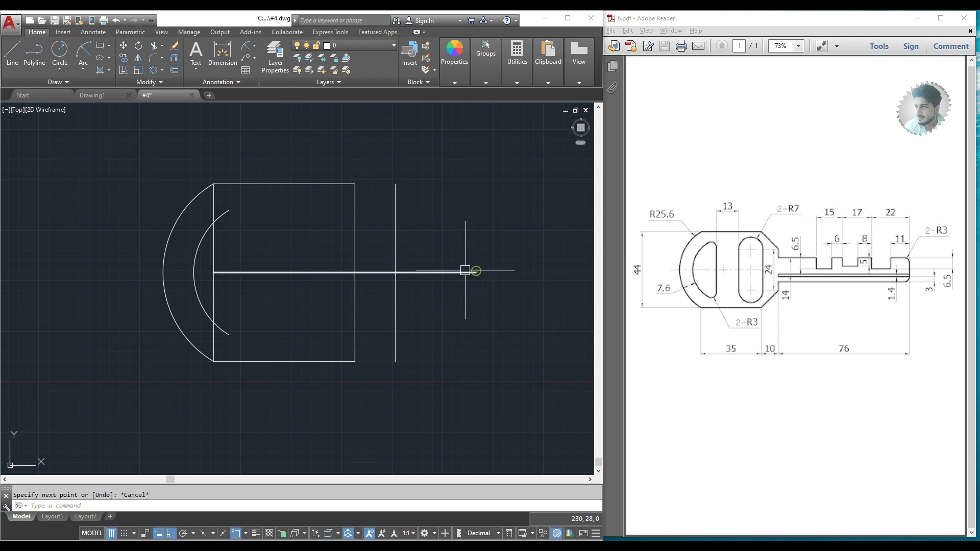
left_click(174, 70)
type("12")
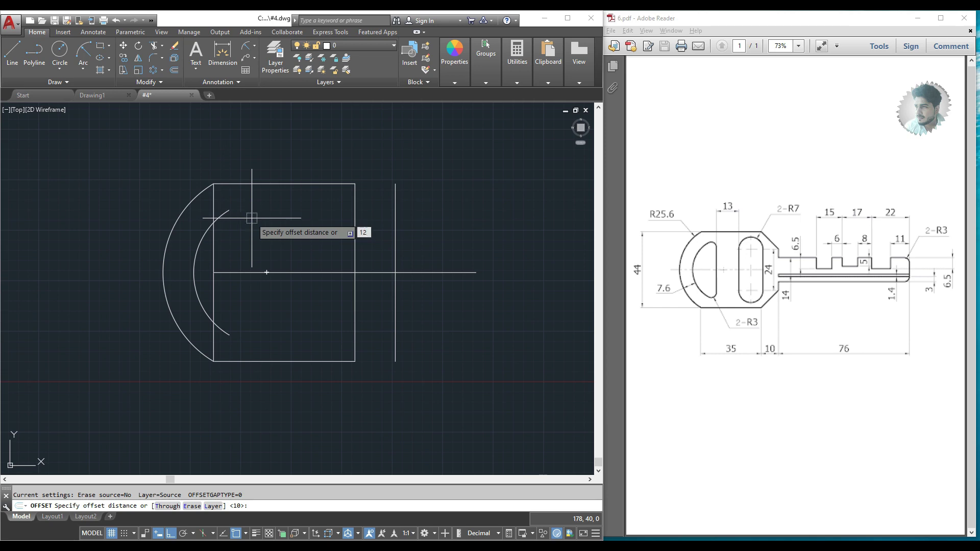
key("Return")
left_click(377, 272)
left_click(377, 215)
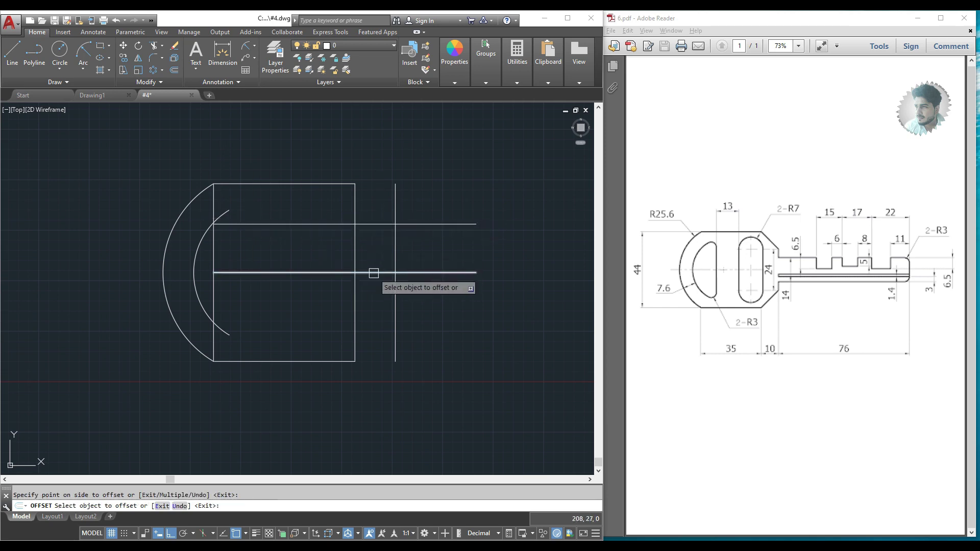
left_click(374, 273)
left_click(374, 312)
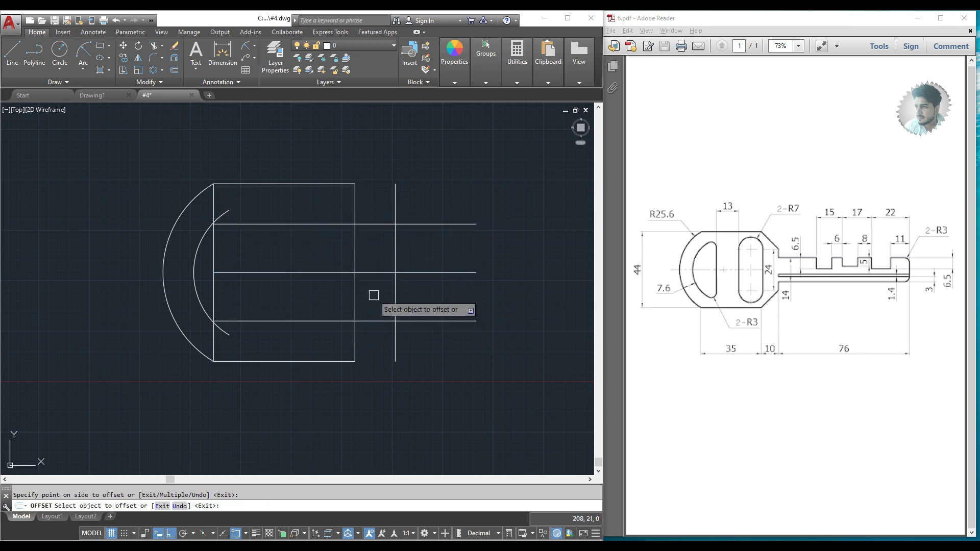
key("Escape")
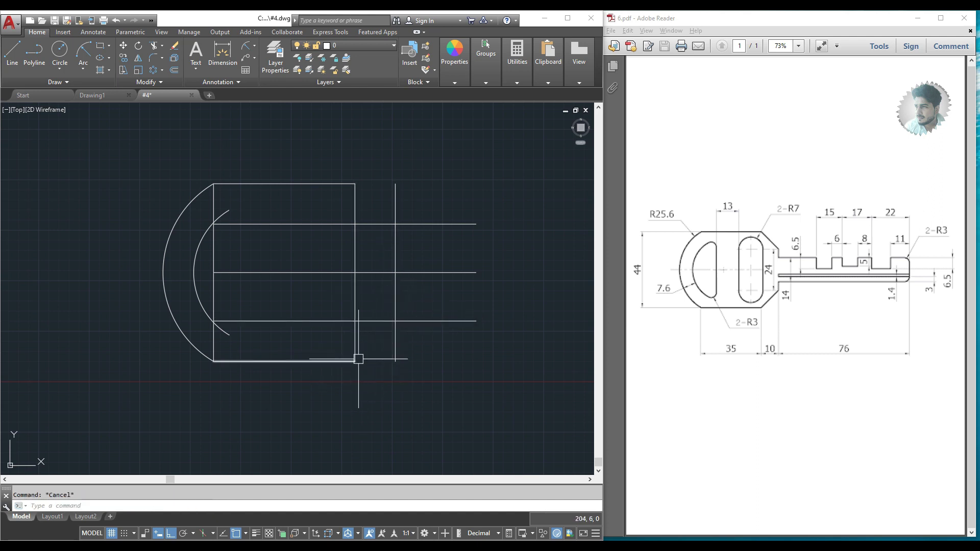
- Draw diagonals from the rectangle's right corners to the offset-line intersections, then enable Ortho
type("l")
key("Return")
left_click(401, 361)
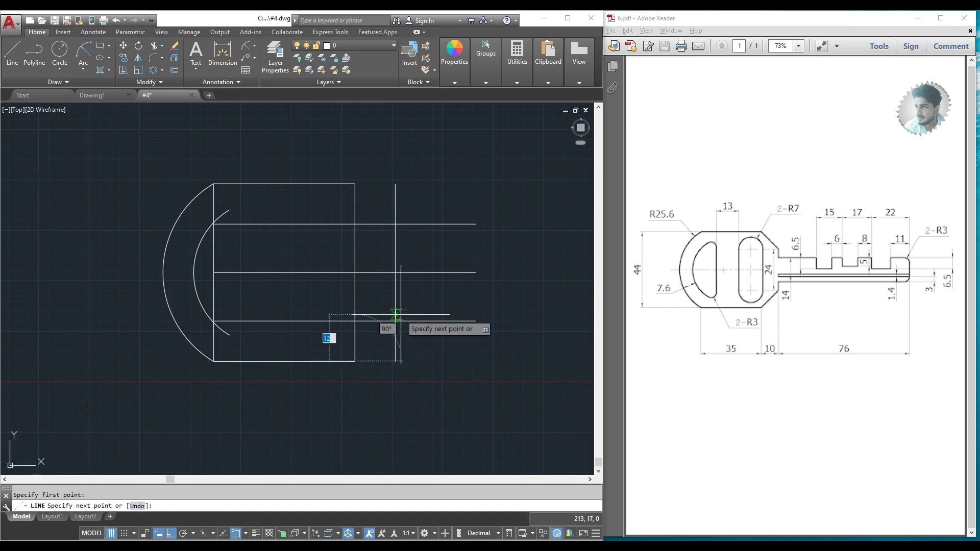
left_click(395, 321)
key("Return")
key("Return")
left_click(355, 184)
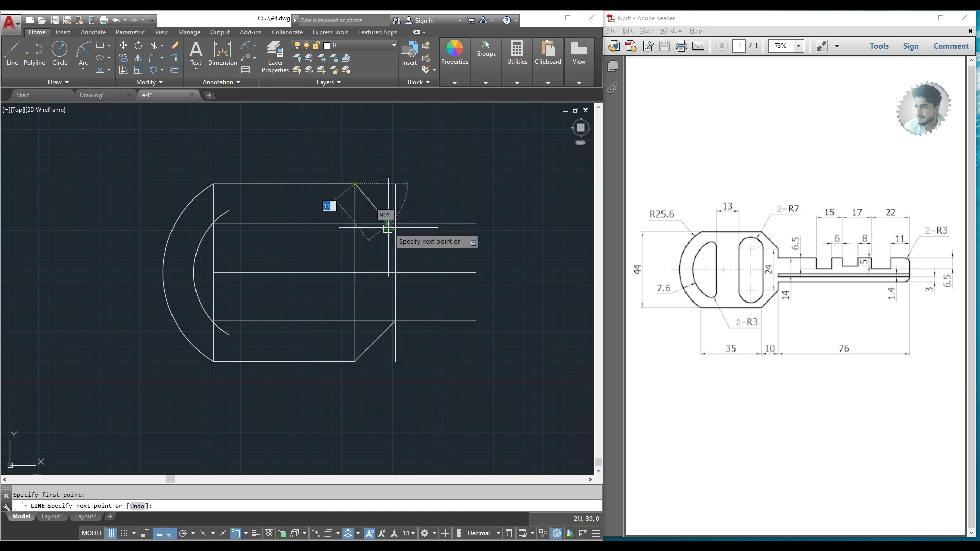
left_click(395, 225)
key("Escape")
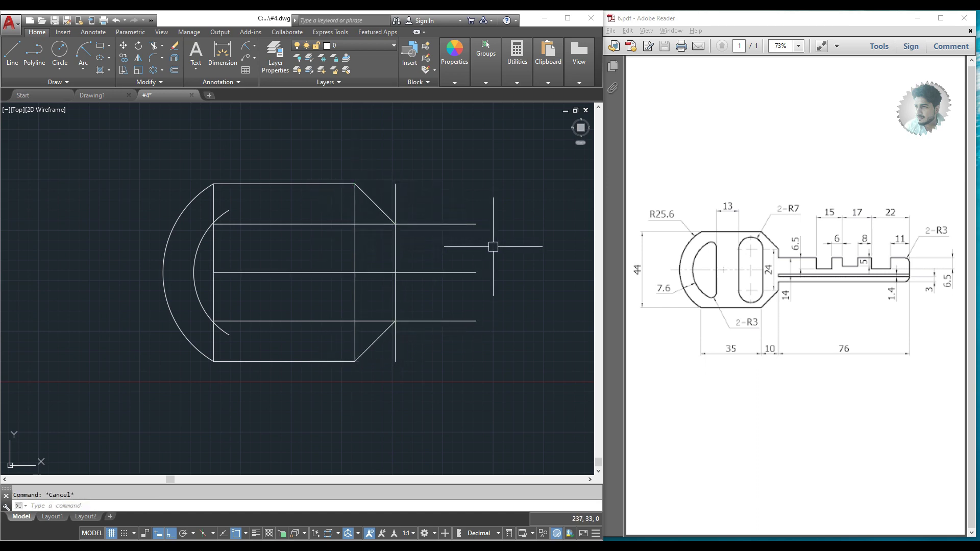
left_click(162, 533)
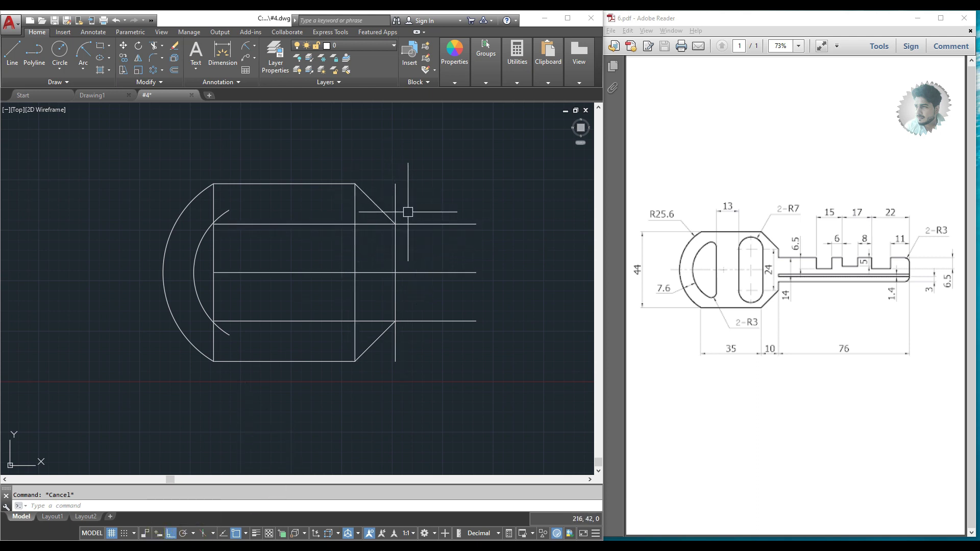
type("T")
key("Return")
key("Return")
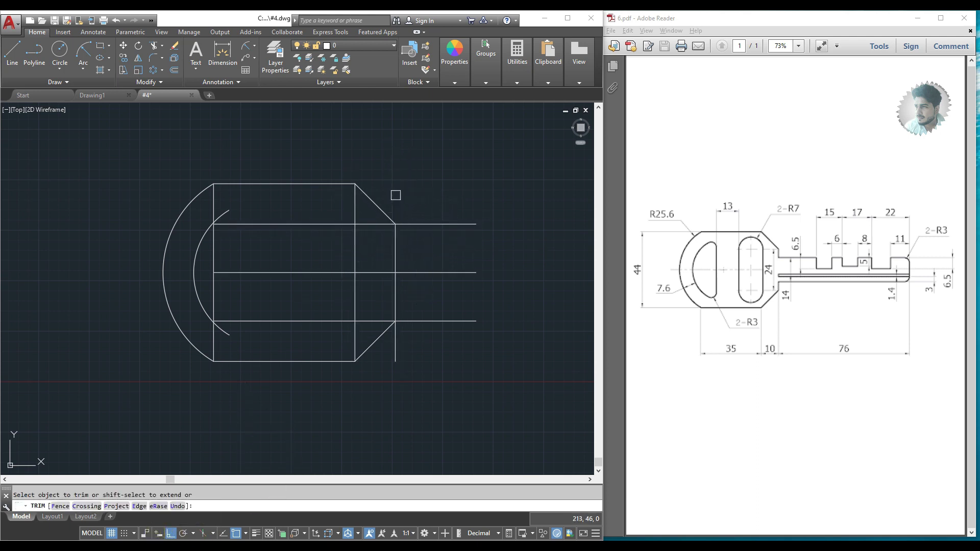
key("Escape")
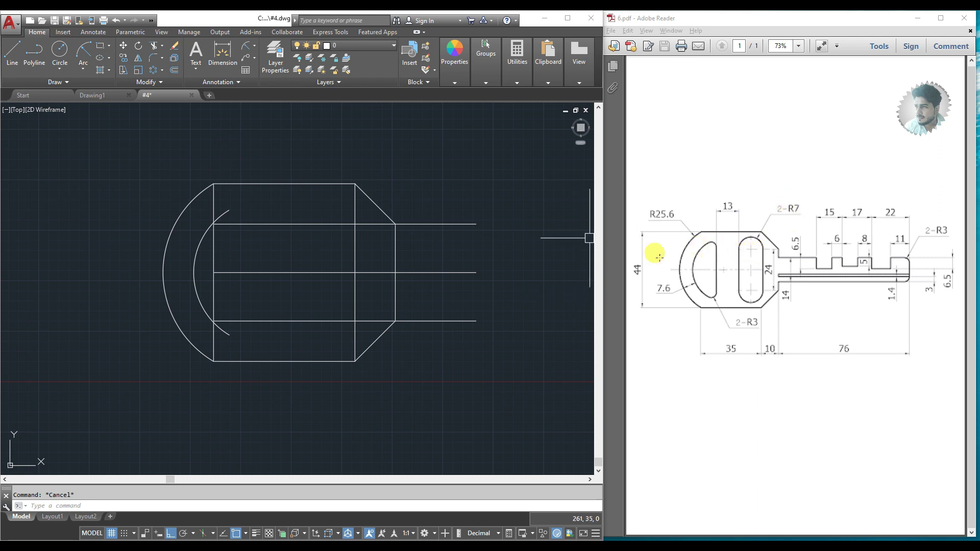
left_click(747, 260)
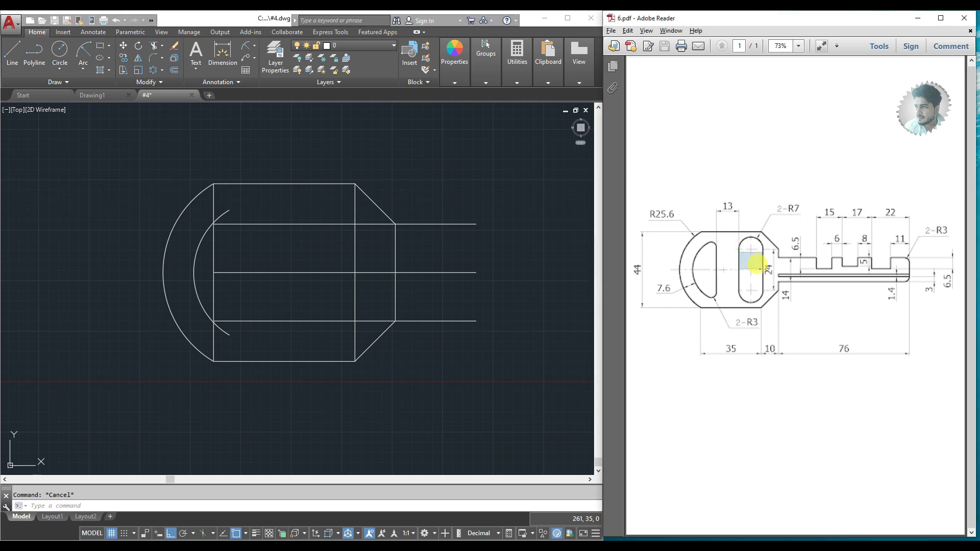
left_click_drag(757, 263, 763, 269)
left_click(733, 184)
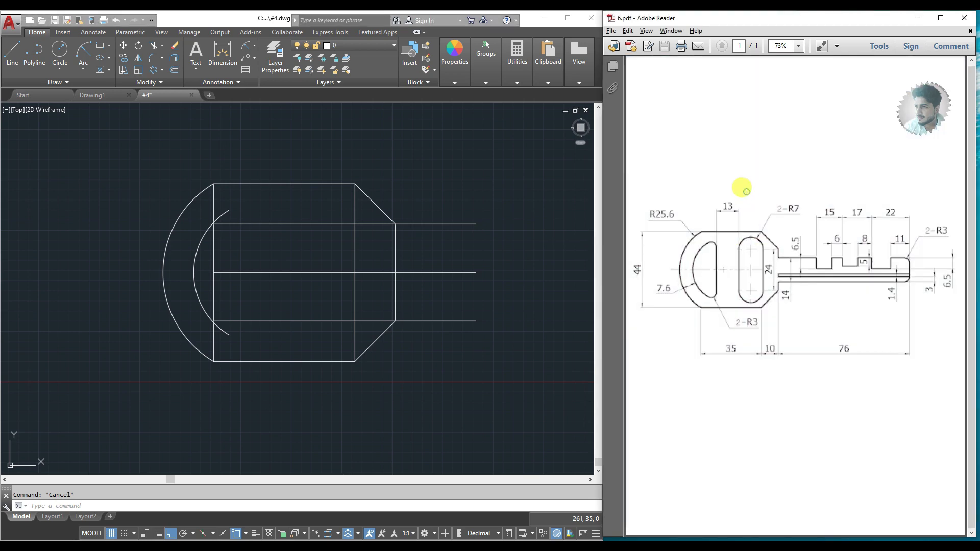
left_click(334, 249)
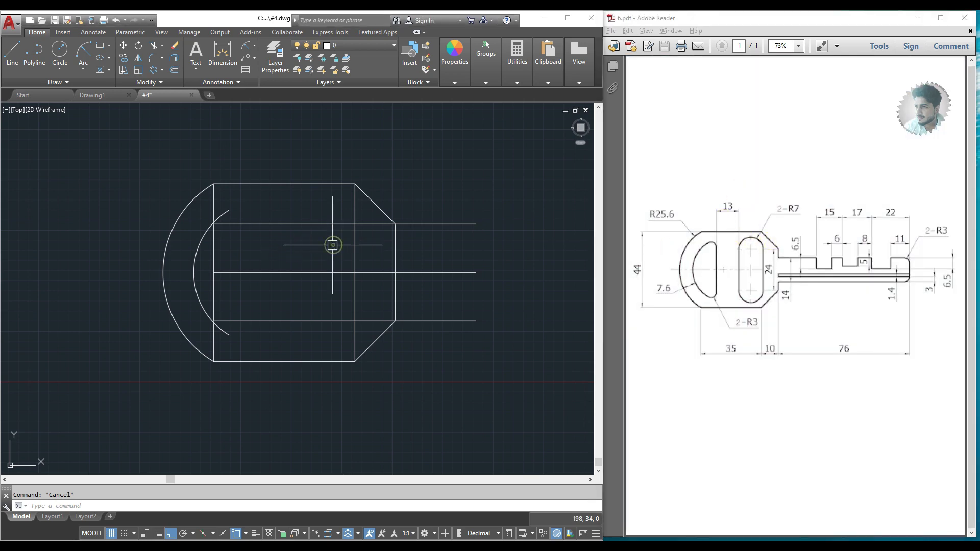
type("o")
key("Return")
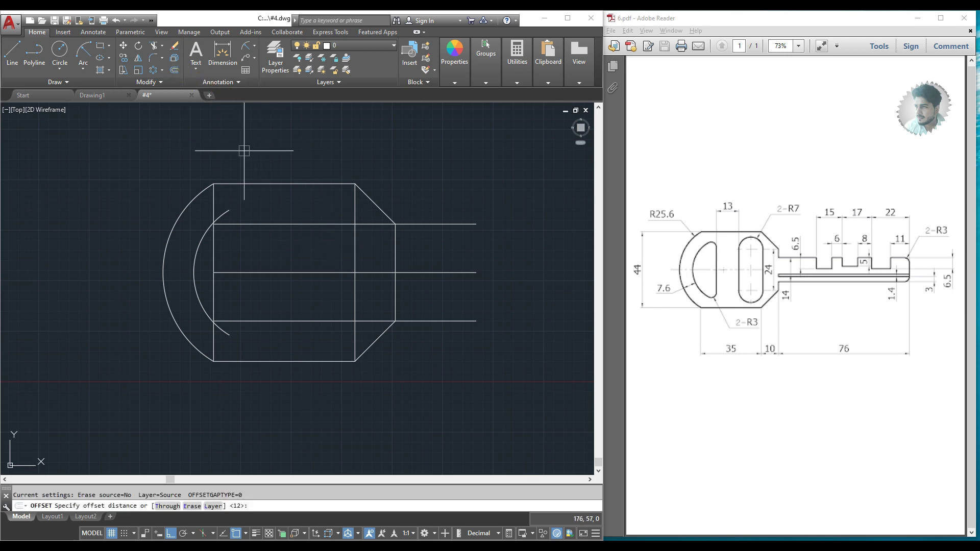
- Offset the rectangle's right edge 14 units left and trim the excess segments
key("Return")
left_click(355, 236)
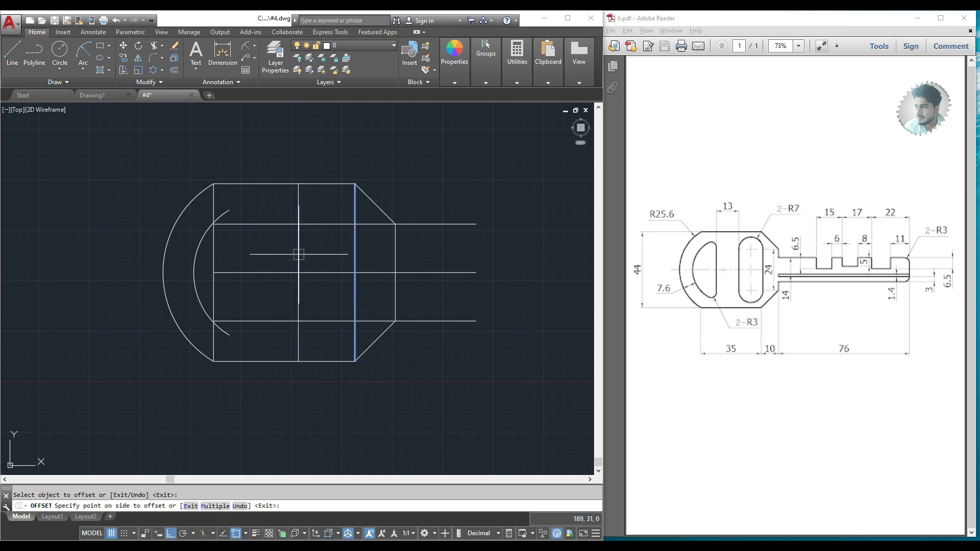
left_click(298, 254)
key("Escape")
type("t")
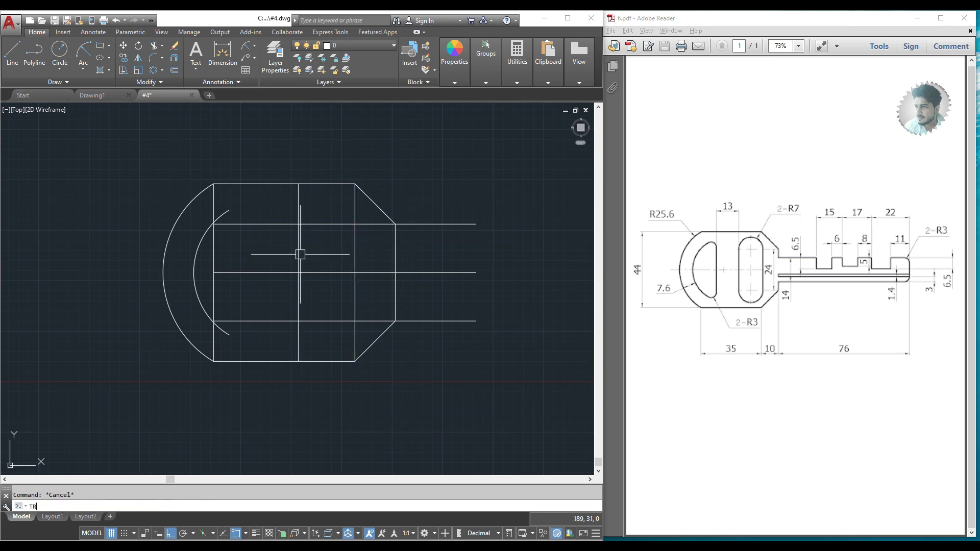
key("Return")
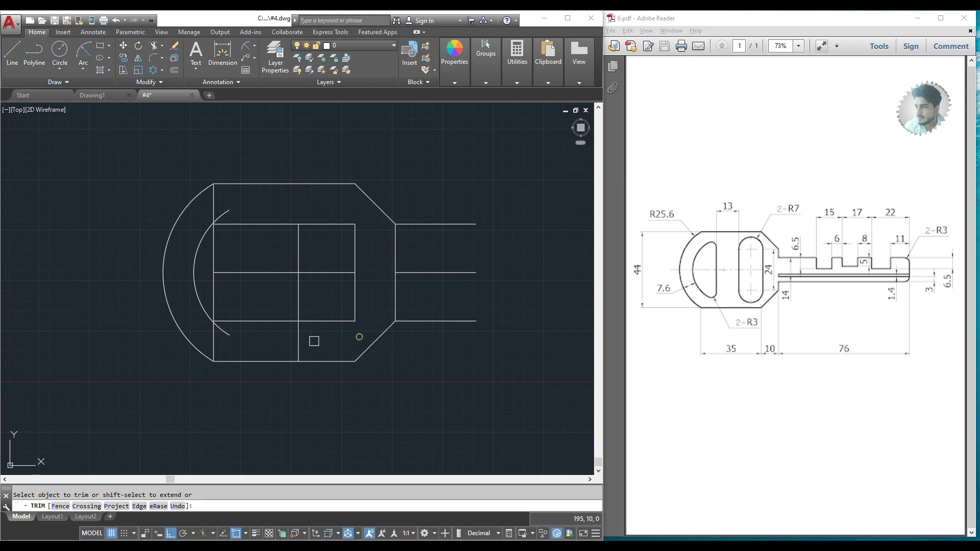
key("Escape")
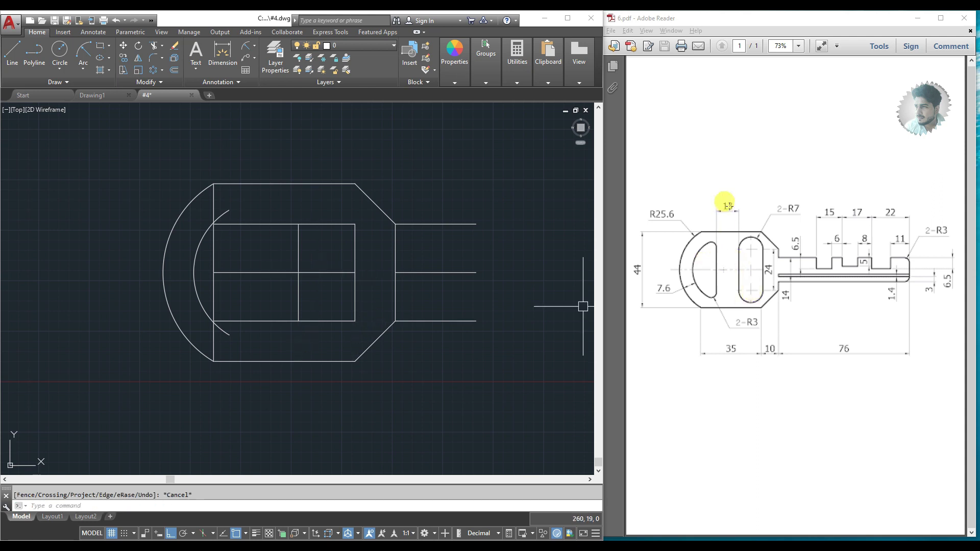
- Offset the new line 13 units further left and trim the excess segments
left_click(174, 69)
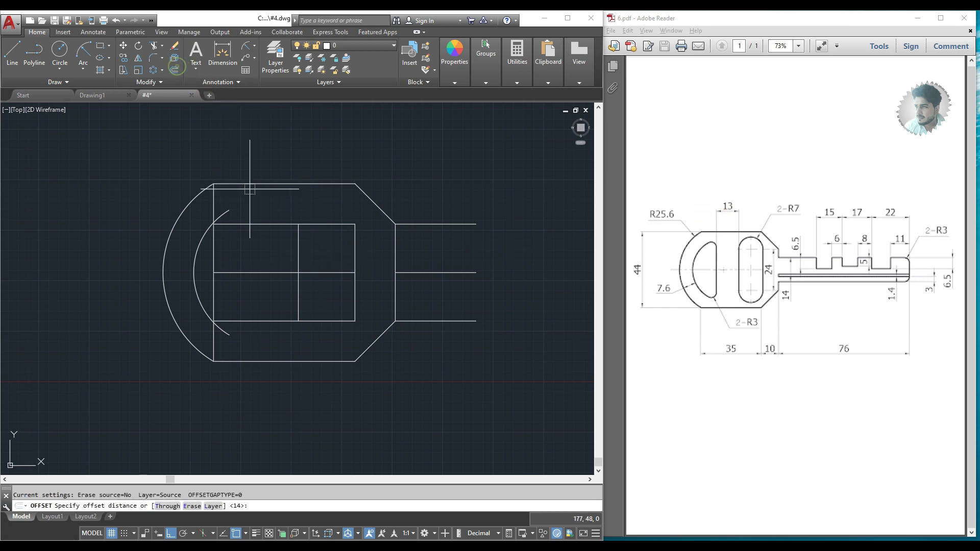
type("13")
key("Return")
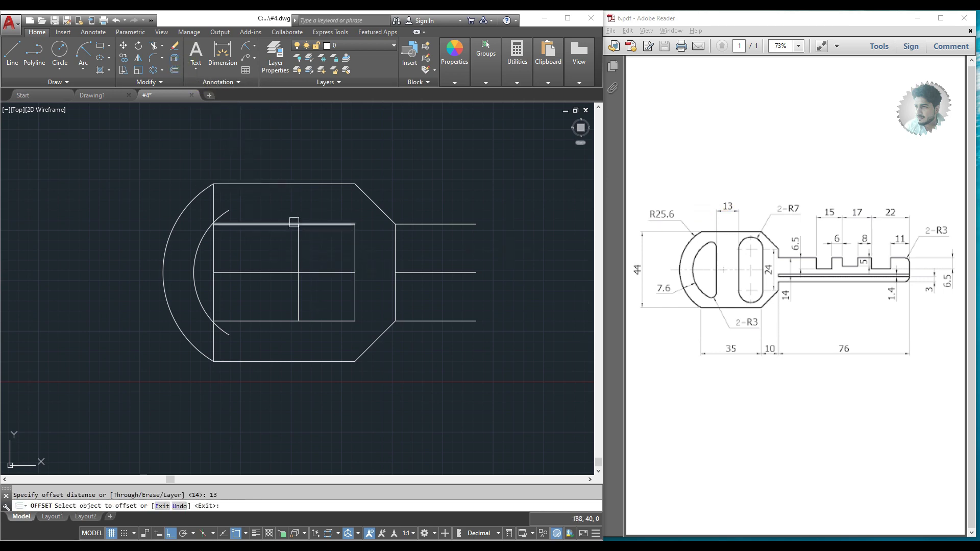
left_click(299, 246)
left_click(257, 259)
key("Escape")
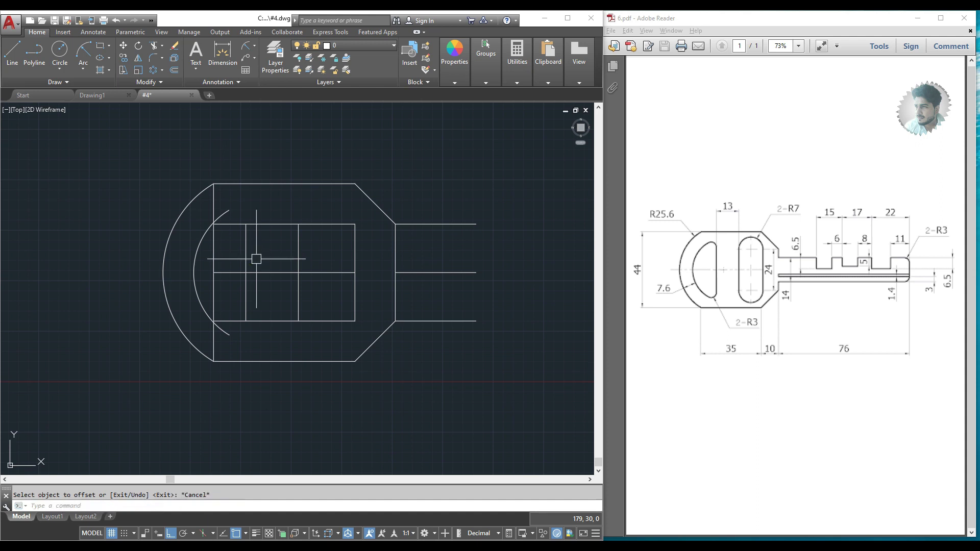
type("TR")
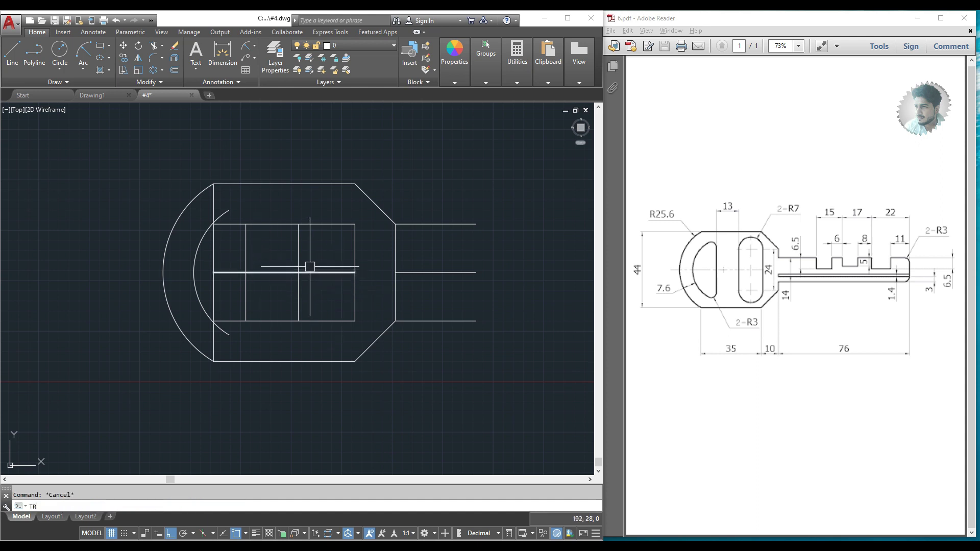
key("Return")
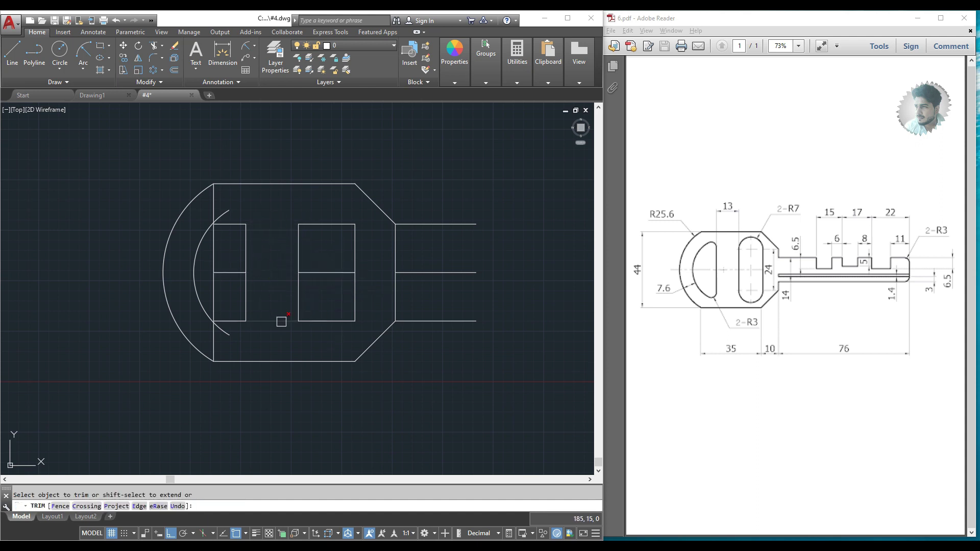
key("Escape")
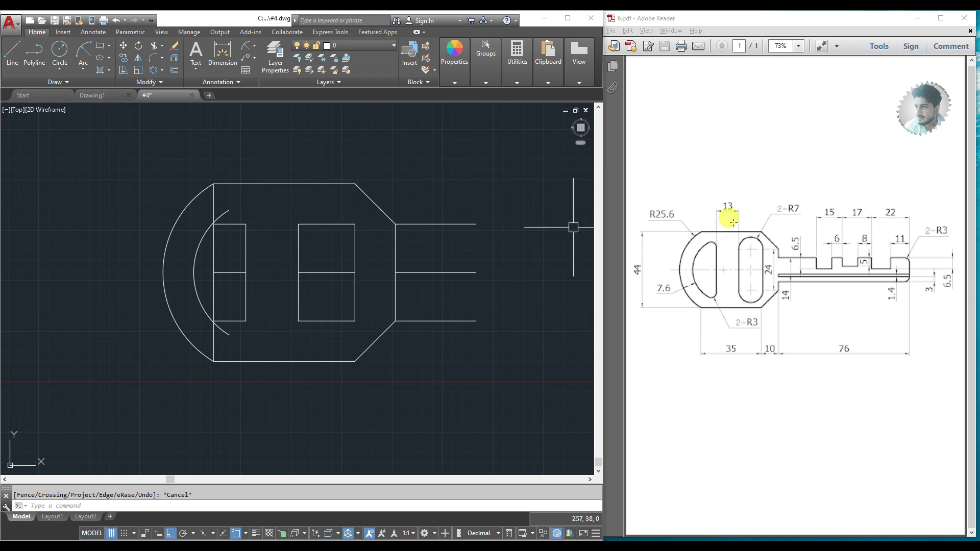
- Draw radius 7 circles on the upper and lower lines and trim their inner arcs
type("c")
key("Return")
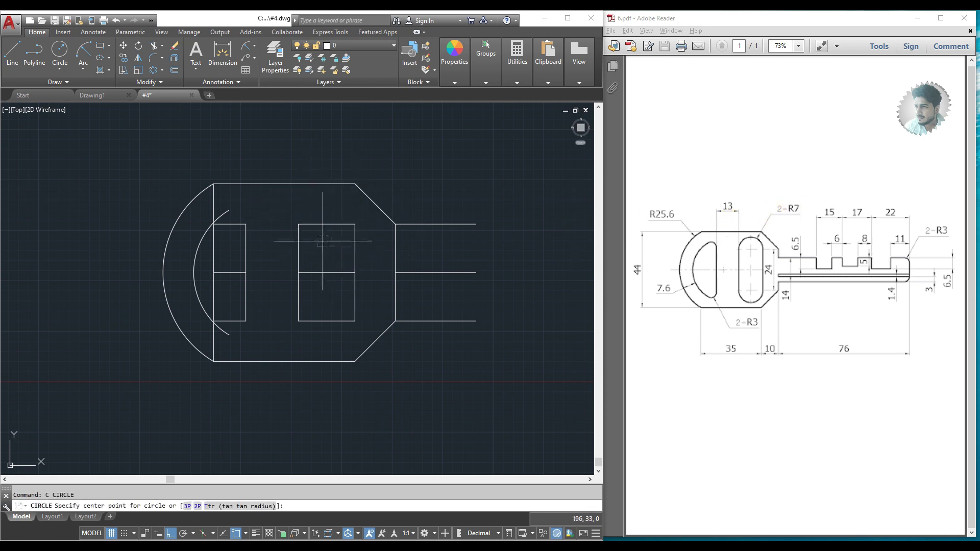
left_click(327, 224)
left_click(355, 224)
key("Return")
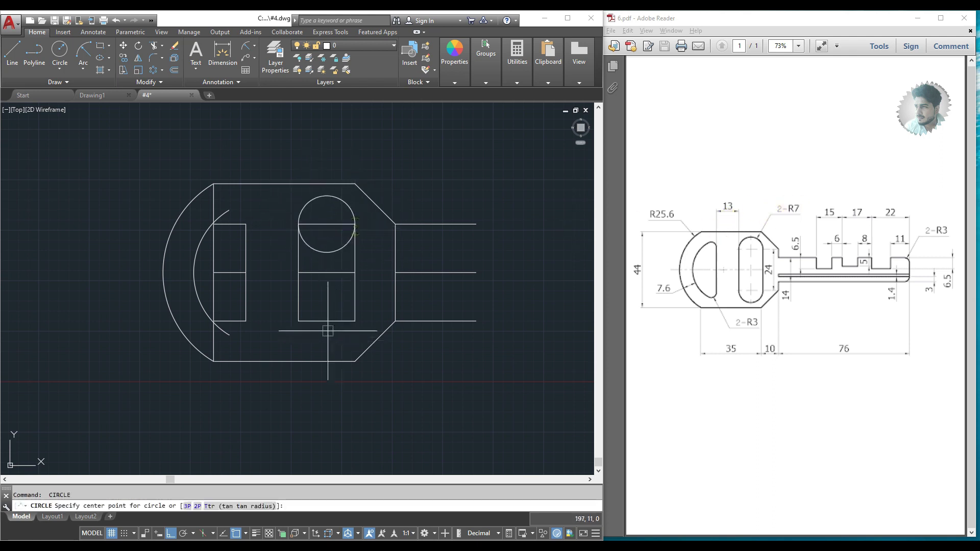
left_click(327, 321)
type("tr")
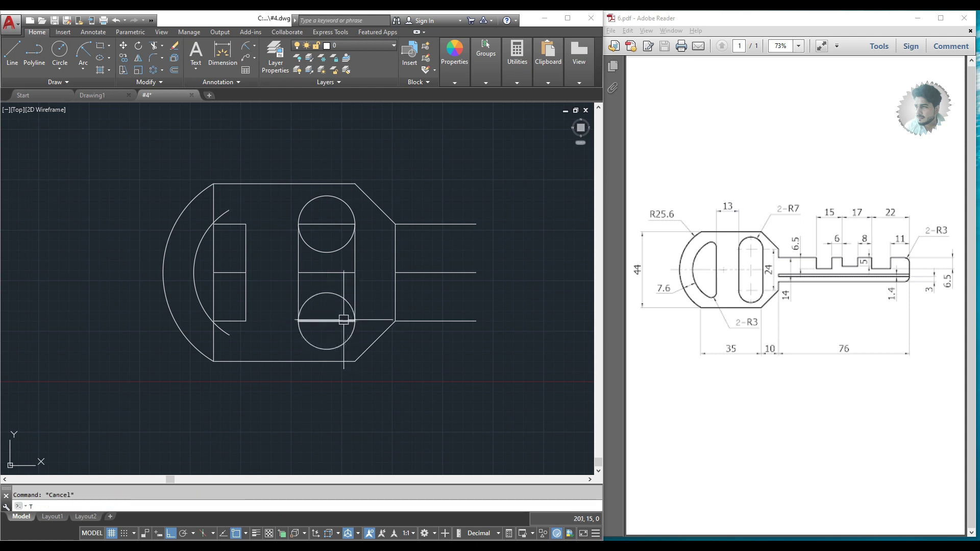
key("Return")
left_click_drag(328, 221, 319, 306)
key("Escape")
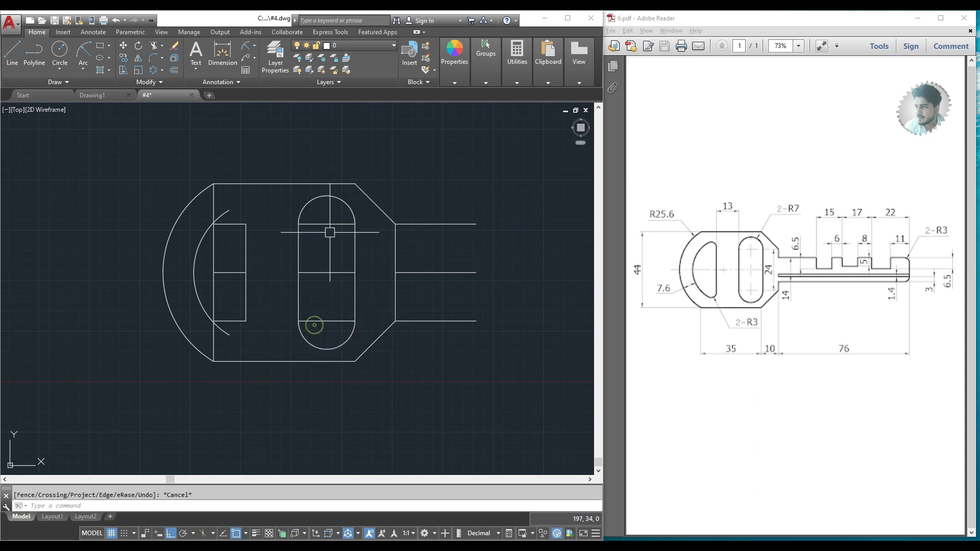
- Delete the right slot's leftover guide lines
left_click_drag(331, 215, 319, 294)
left_click(319, 294)
key("Delete")
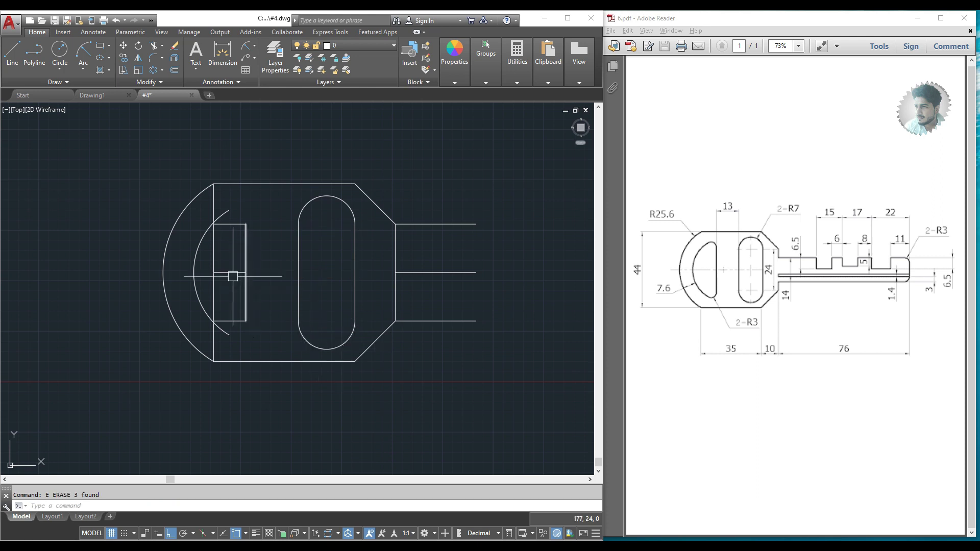
left_click(227, 229)
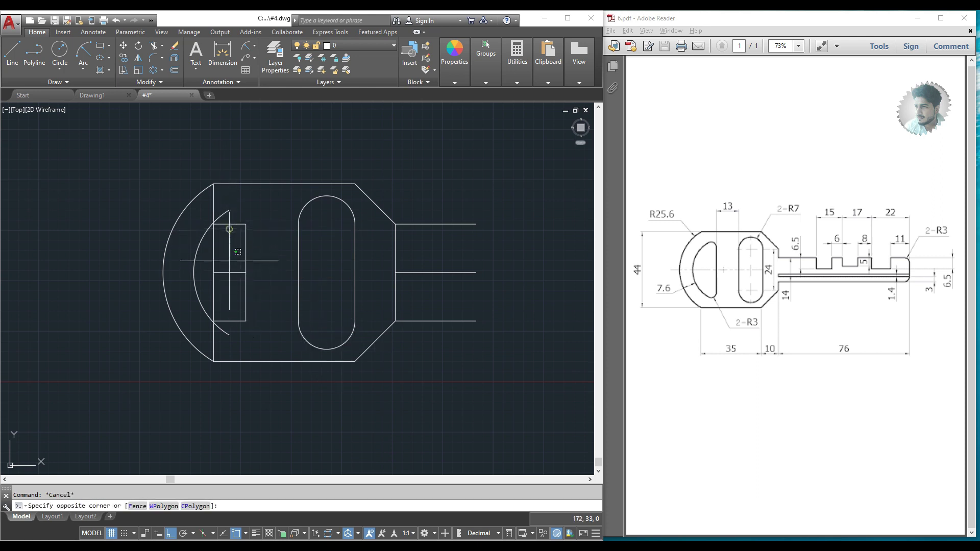
key("Escape")
- Erase the four helper lines around the D-shaped slot
left_click(229, 224)
left_click(230, 272)
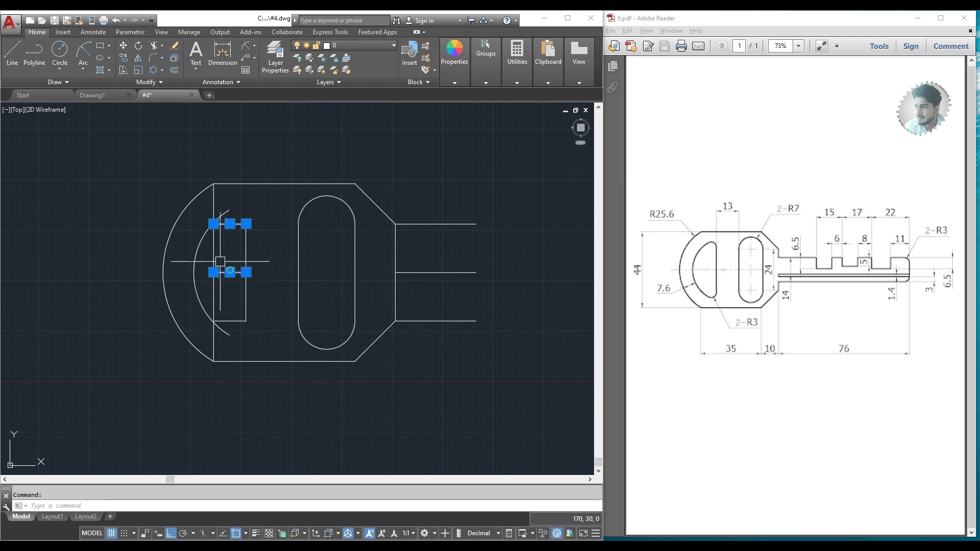
left_click(214, 306)
left_click(234, 320)
type("e")
key("Return")
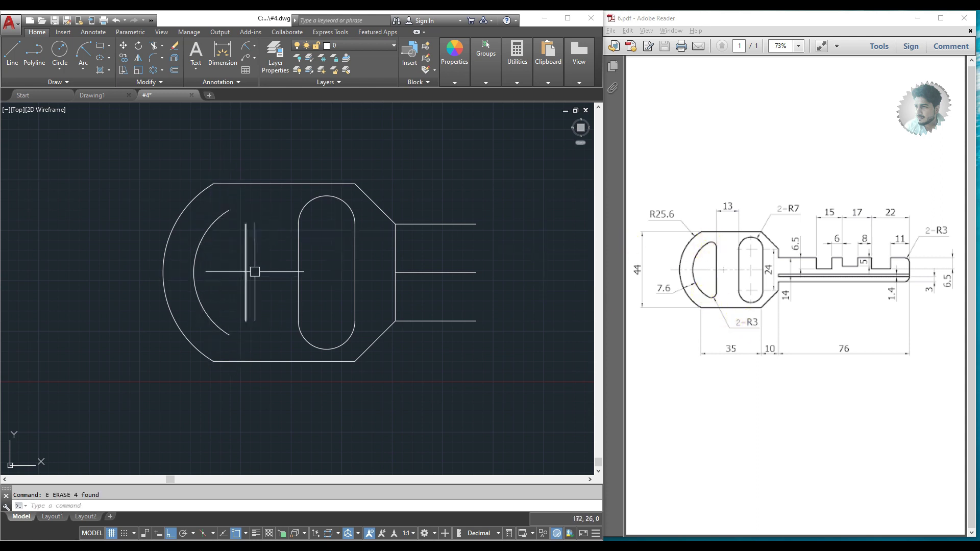
key("Escape")
type("f")
key("Return")
- Fillet the D-slot's top and bottom corners between arc and straight side with radius 3
type("r")
key("Return")
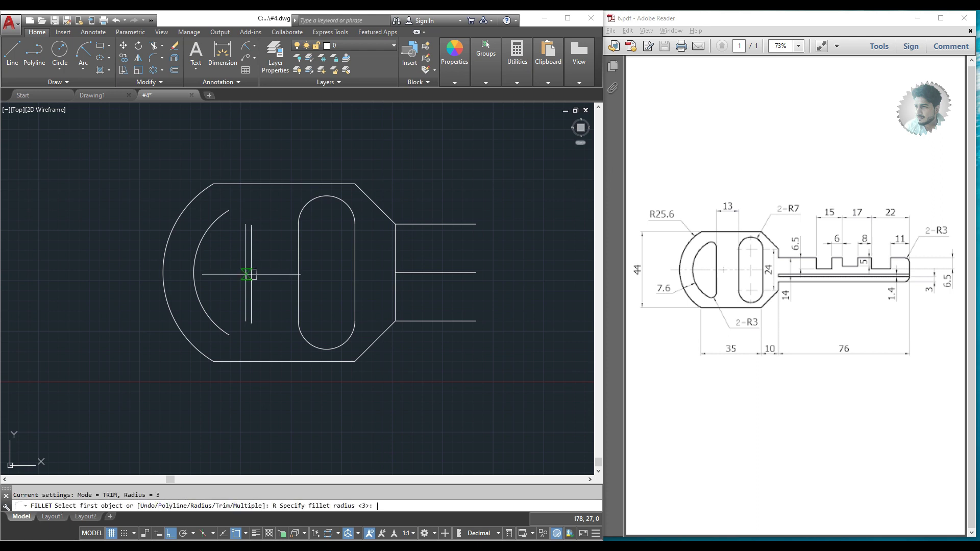
key("Return")
left_click(214, 223)
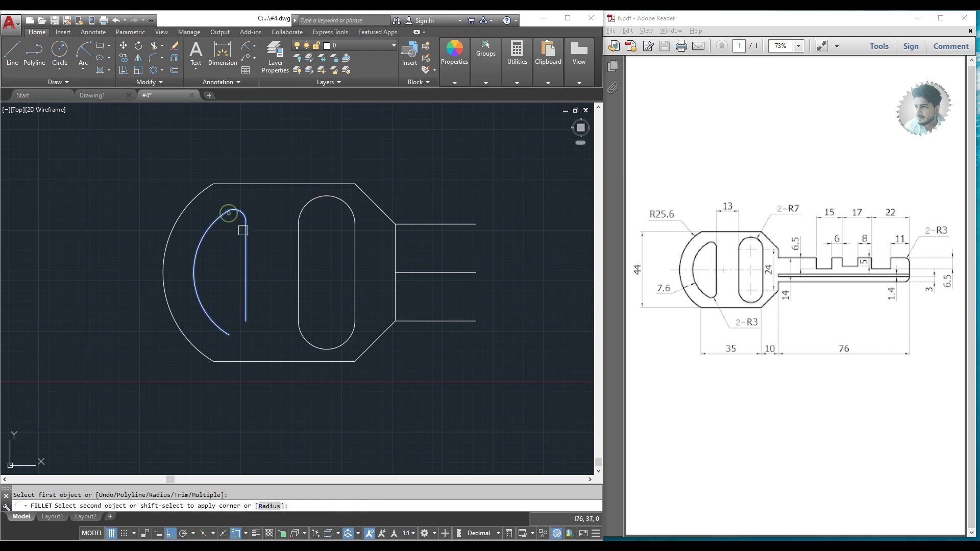
left_click(246, 228)
key("Return")
left_click(224, 326)
left_click(246, 306)
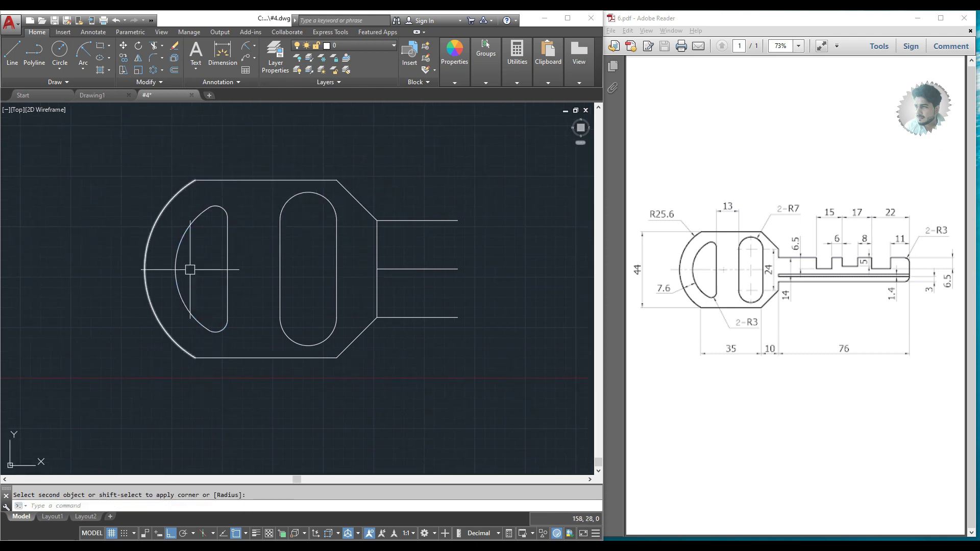
middle_click_drag(271, 269, 179, 257)
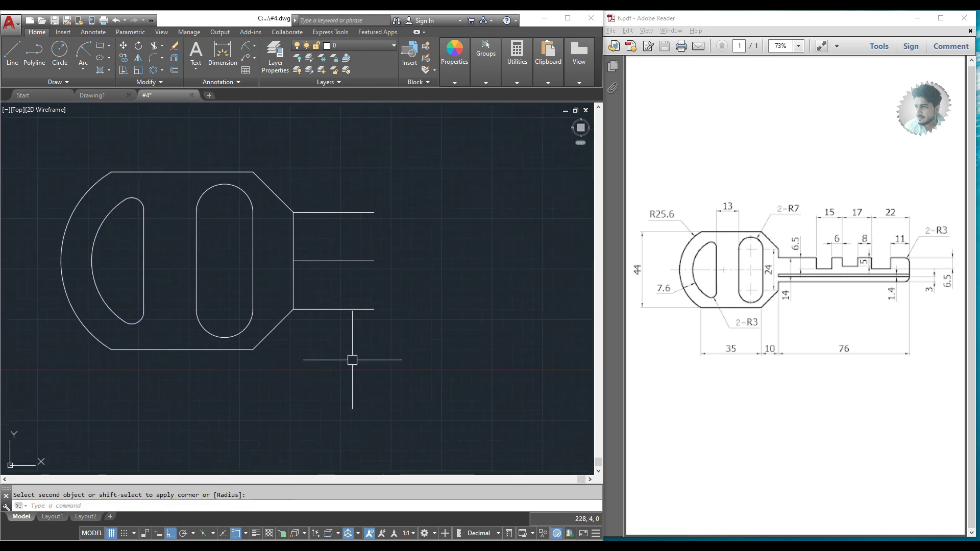
middle_click_drag(376, 247, 335, 246)
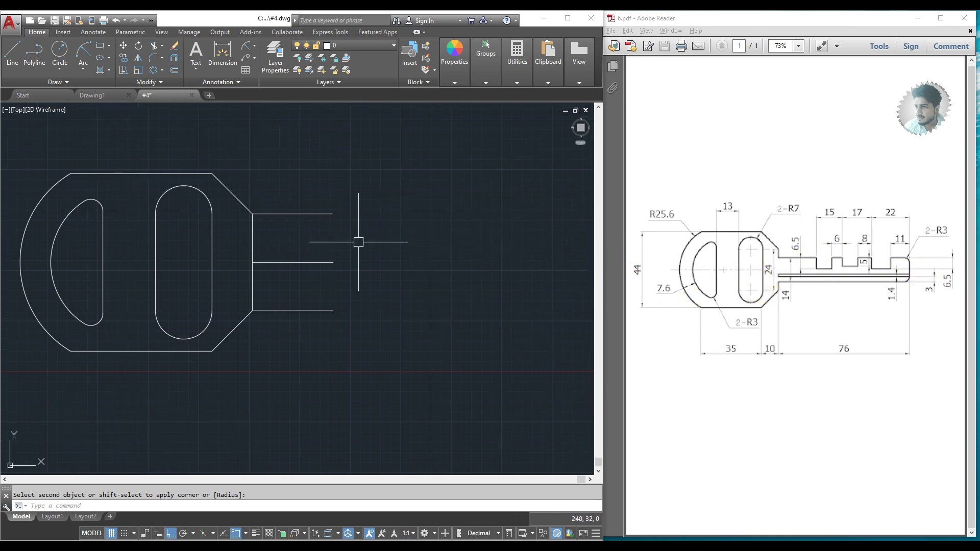
- Stretch the shank's middle line further to the right using its end grip
left_click(266, 261)
left_click(333, 262)
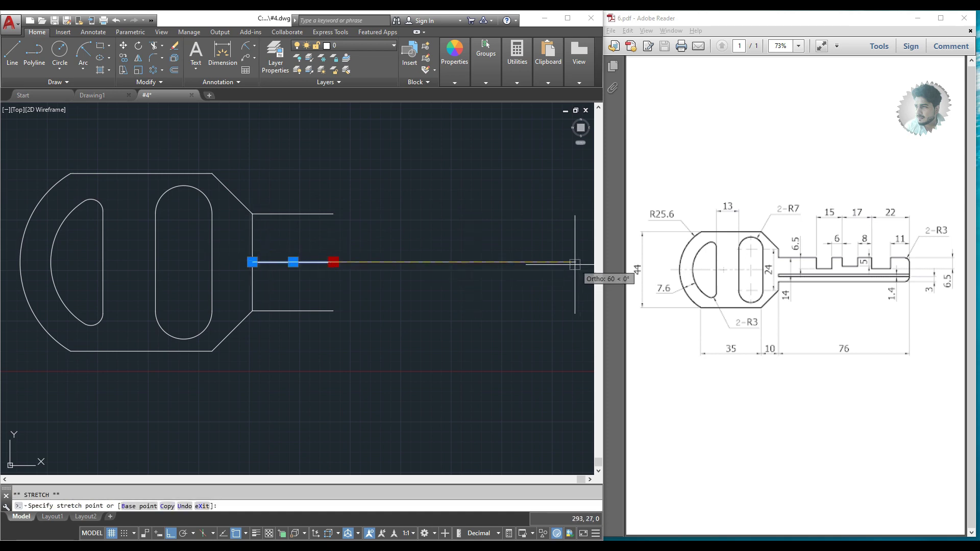
middle_click_drag(582, 262, 468, 257)
key("Escape")
middle_click_drag(234, 262, 317, 257)
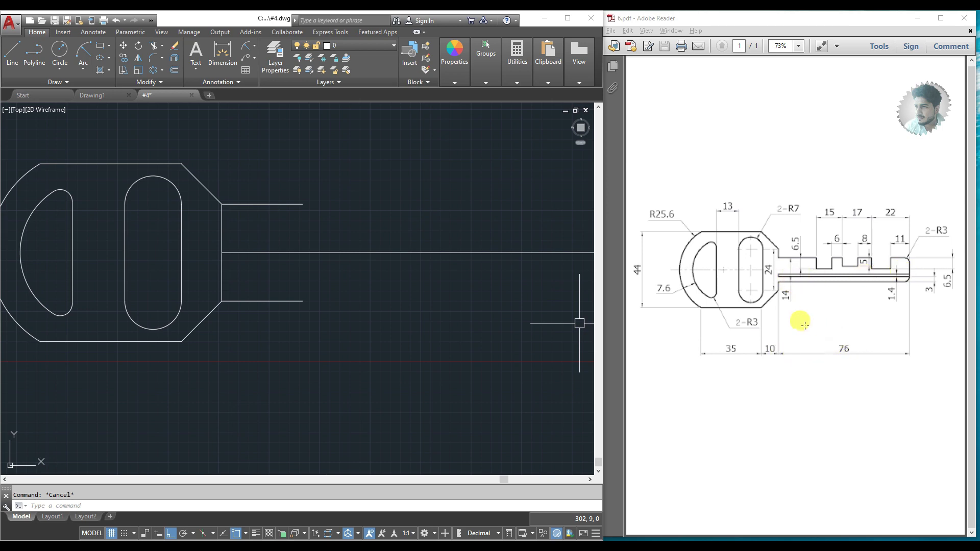
- Offset the shank's vertical end line 76 units to the right
type("o")
key("Return")
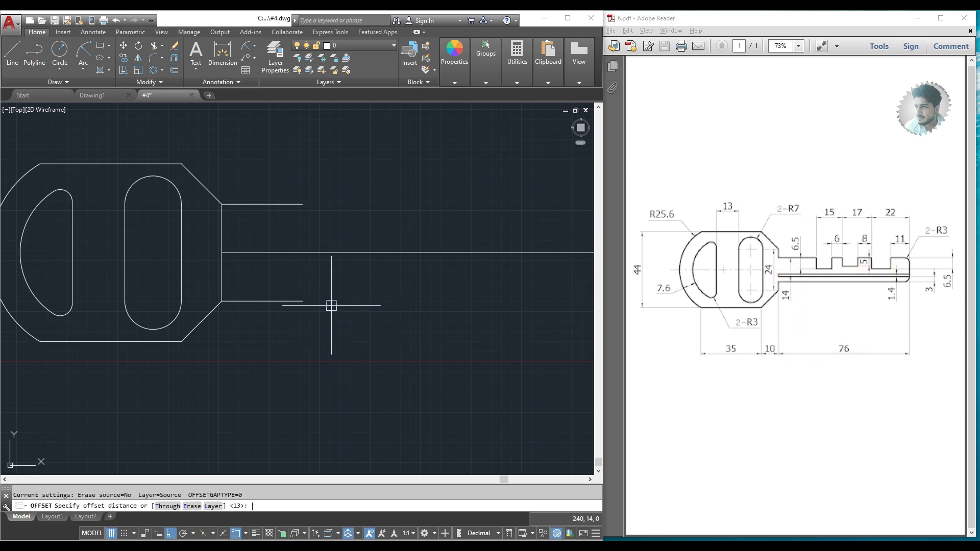
key("Return")
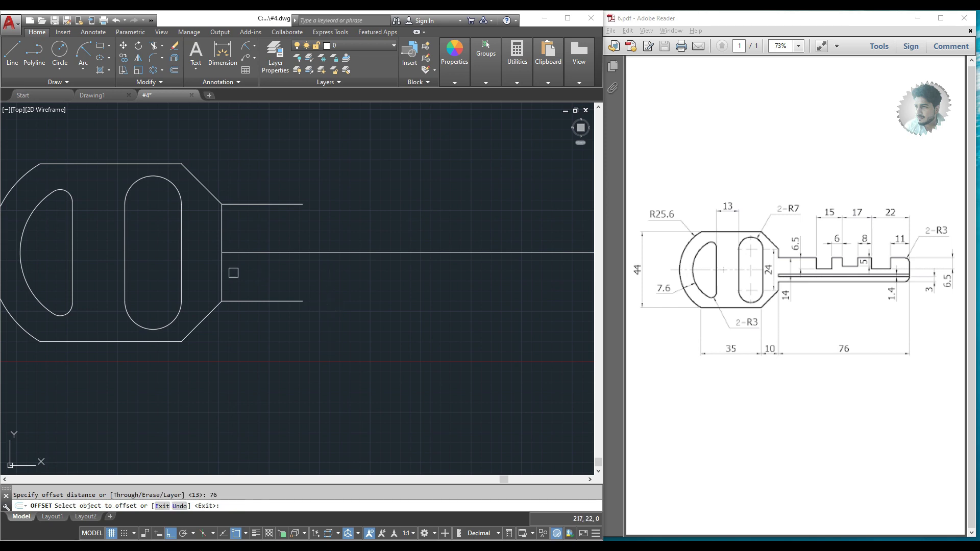
left_click(222, 276)
left_click(449, 280)
key("Escape")
middle_click_drag(479, 297, 414, 297)
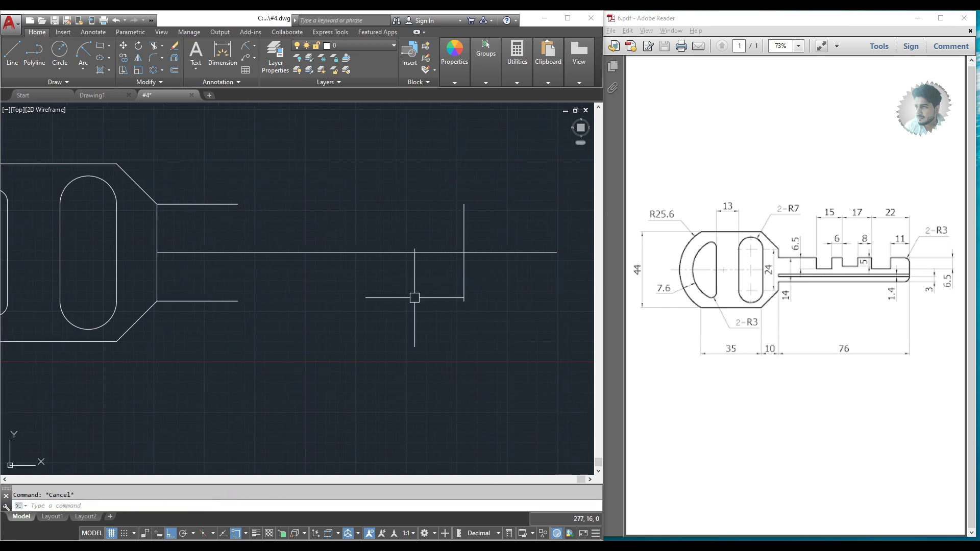
- Trim the middle line back to the new end line and extend the blade edge to meet it
type("tr")
key("Return")
key("Return")
left_click(511, 253)
key("Escape")
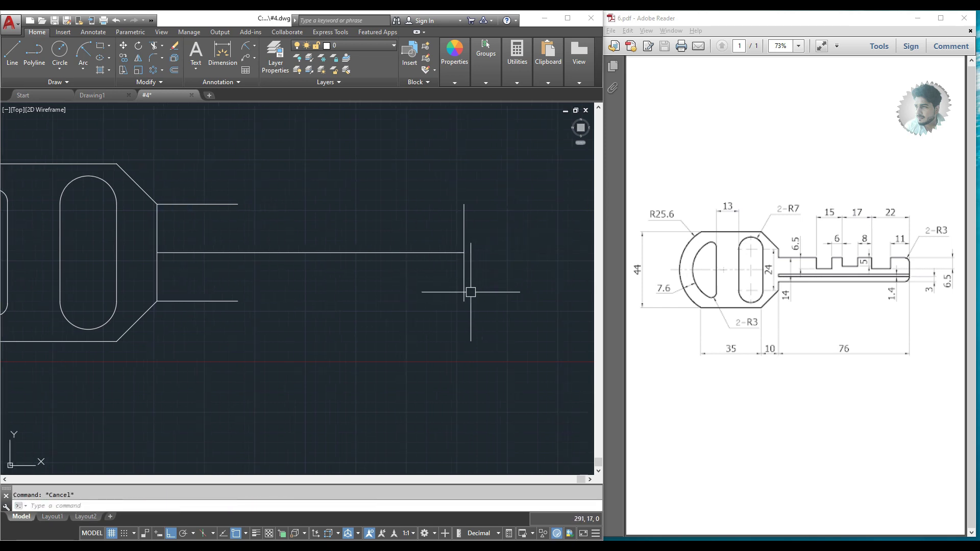
type("ex")
key("Return")
key("Return")
left_click(237, 300)
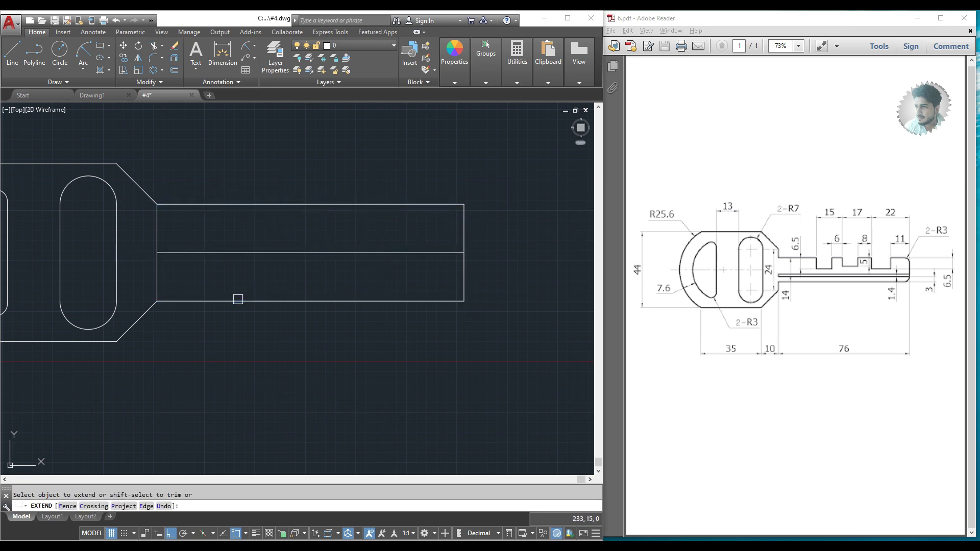
key("Escape")
middle_click_drag(170, 260, 179, 267)
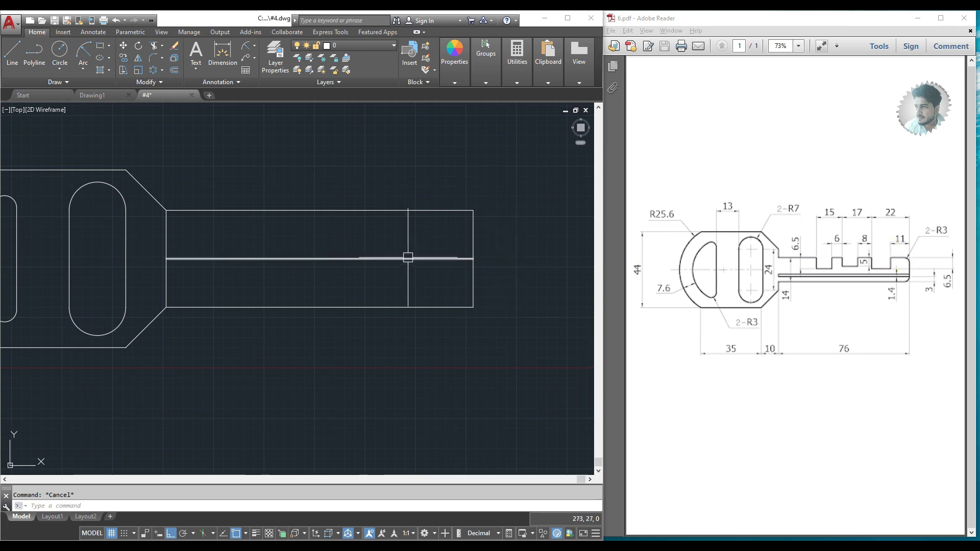
- Offset the blade's right end edge 11 and 22 units to the left
type("o")
key("Return")
type("11")
key("Return")
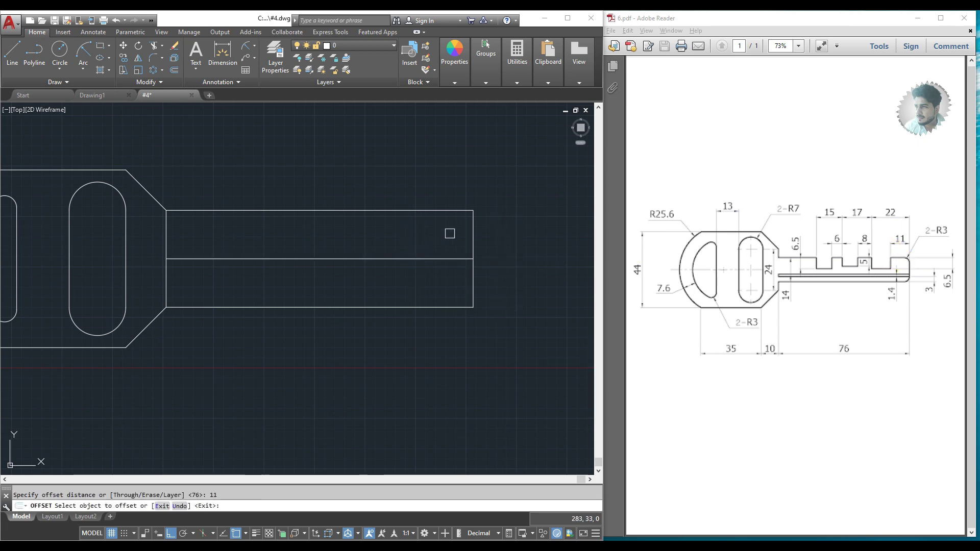
left_click(474, 232)
left_click(420, 240)
key("Escape")
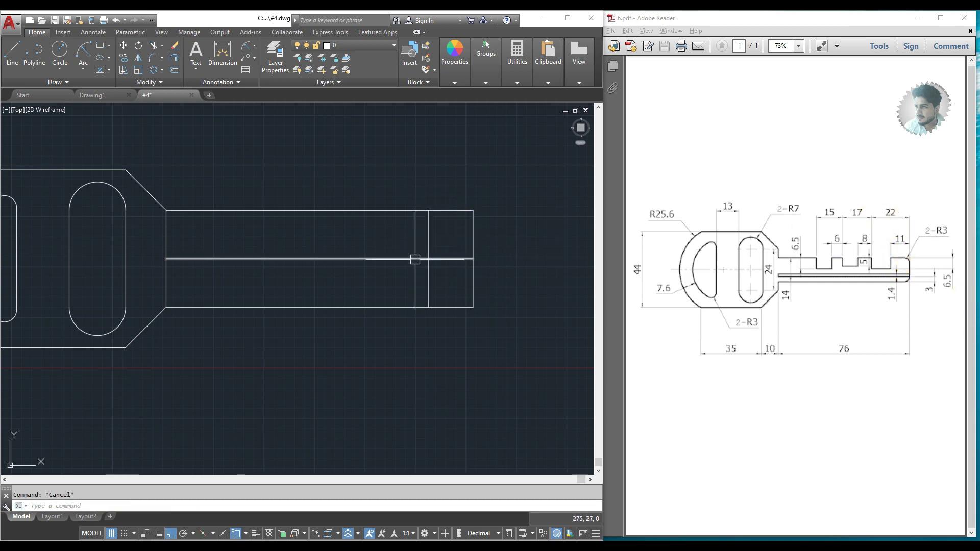
type("o")
key("Return")
key("Return")
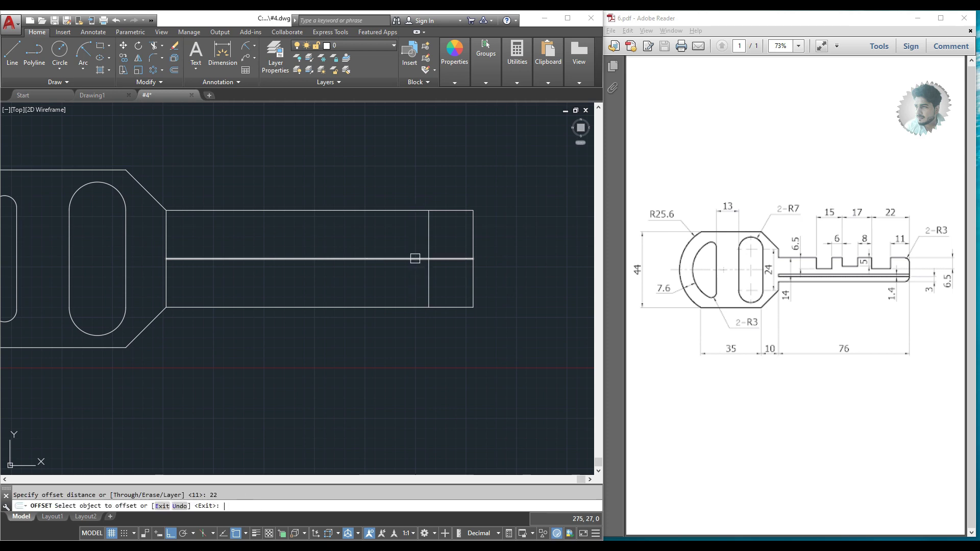
left_click(474, 236)
left_click(365, 235)
key("Escape")
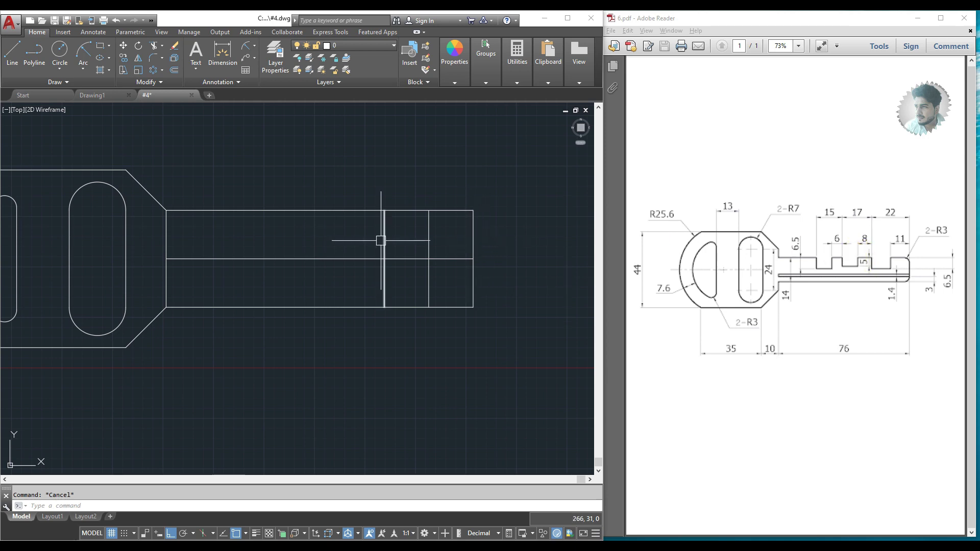
type("o")
- Offset the 22-unit line 8 and 17 units further left
key("Return")
type("8")
key("Return")
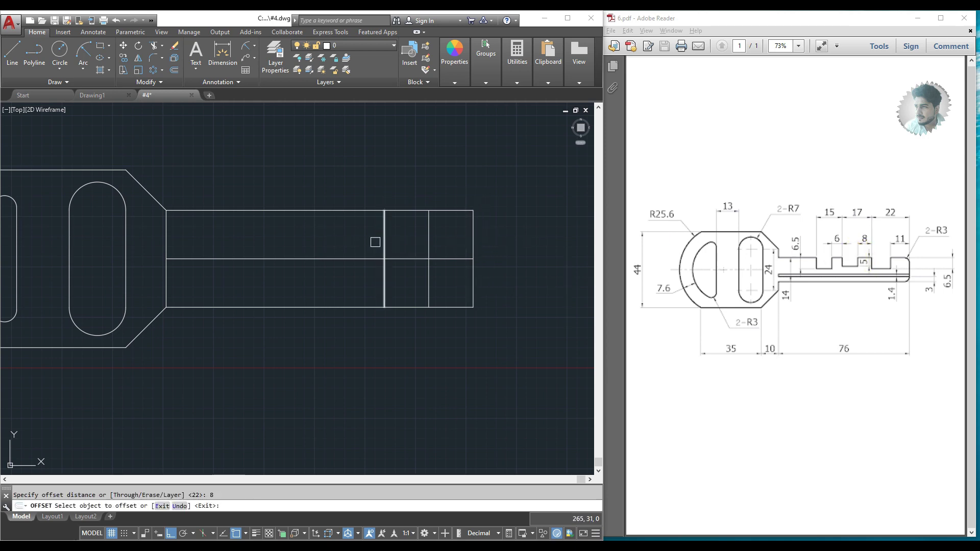
left_click(385, 238)
left_click(342, 239)
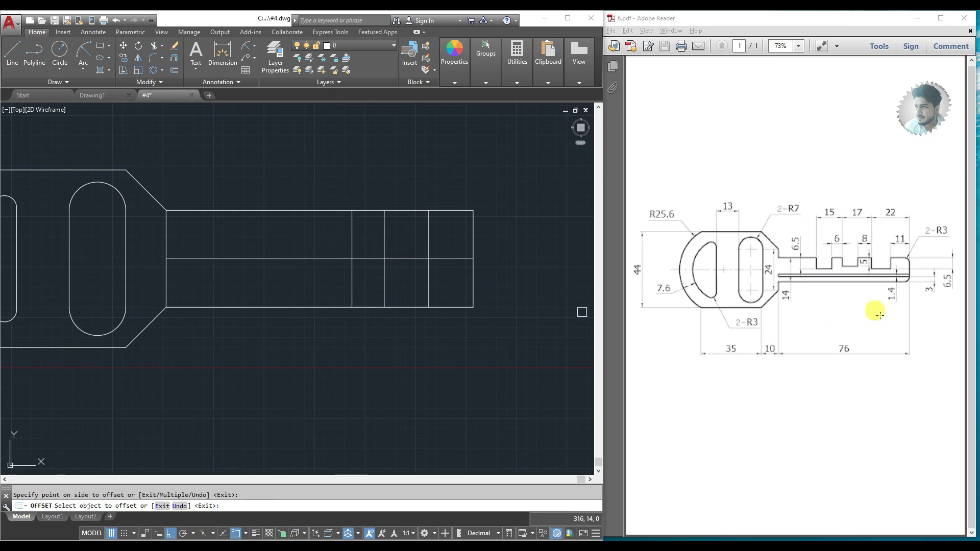
key("Escape")
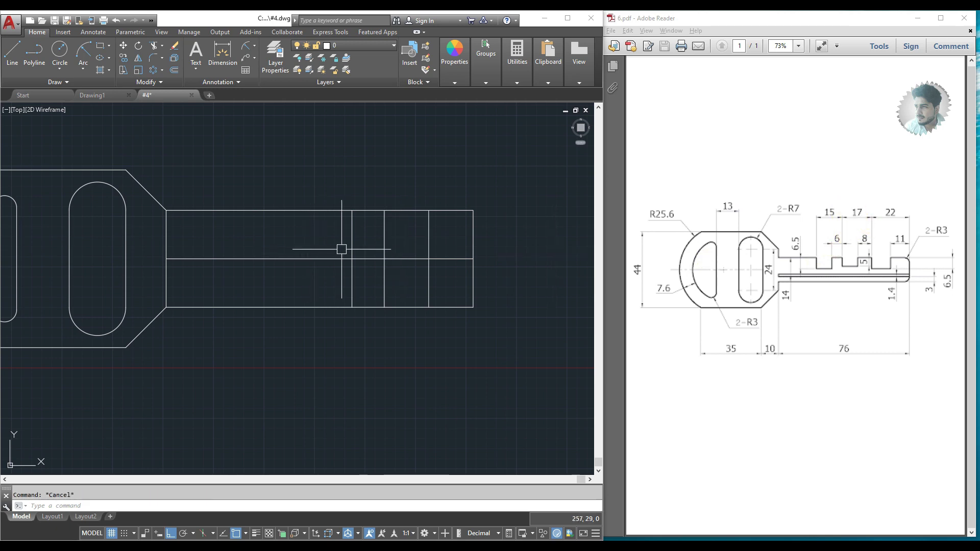
key("Return")
key("Return")
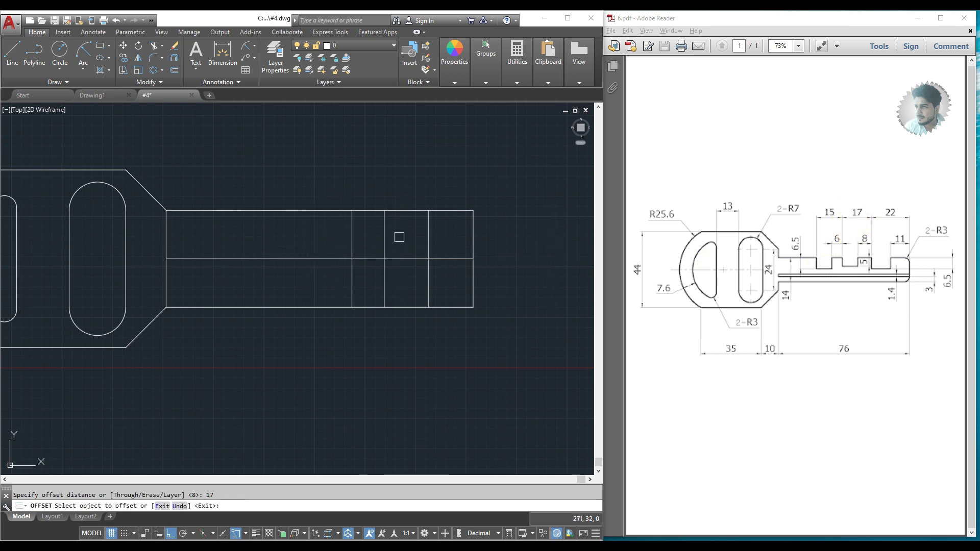
left_click(385, 237)
left_click(297, 239)
key("Escape")
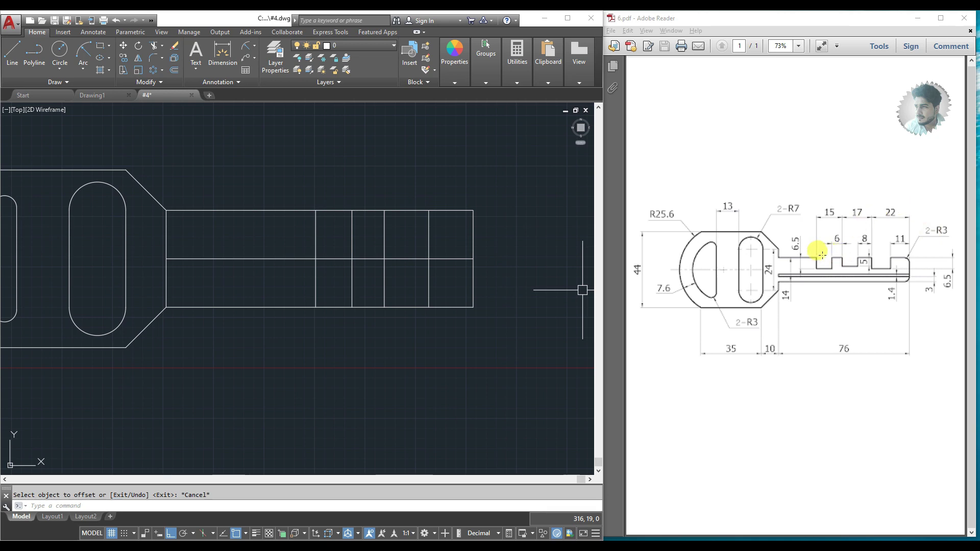
- Offset the 17-unit line 6 and 15 units further left
key("Return")
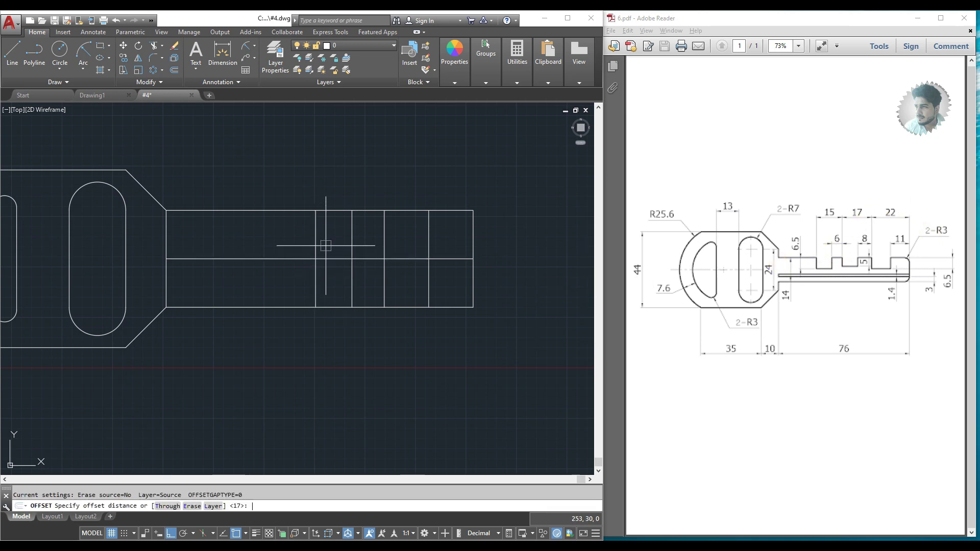
type("6")
key("Return")
left_click(316, 240)
left_click(269, 234)
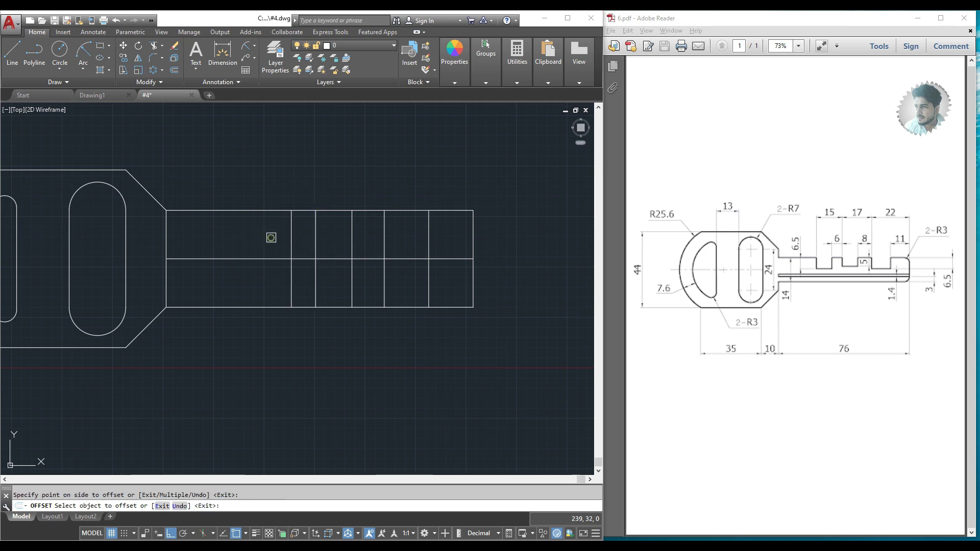
key("Escape")
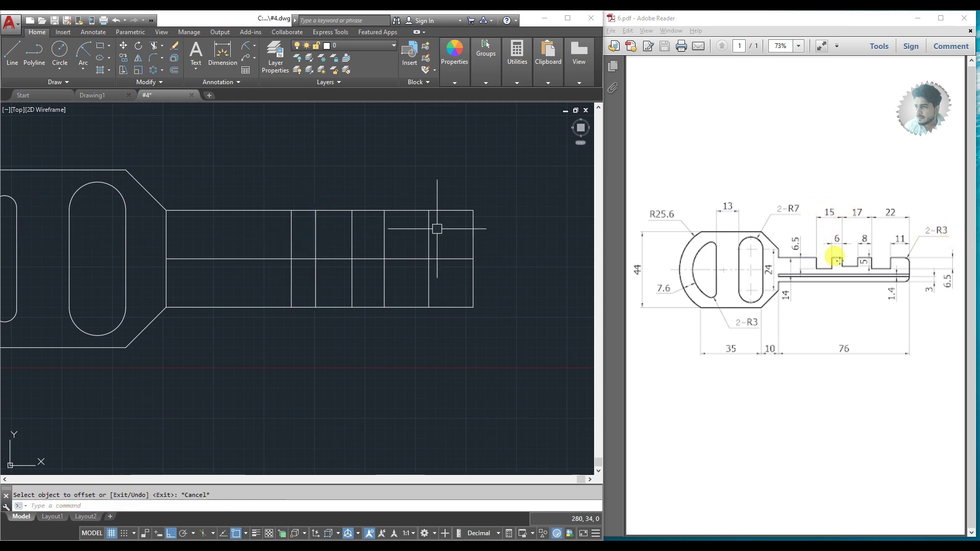
key("Escape")
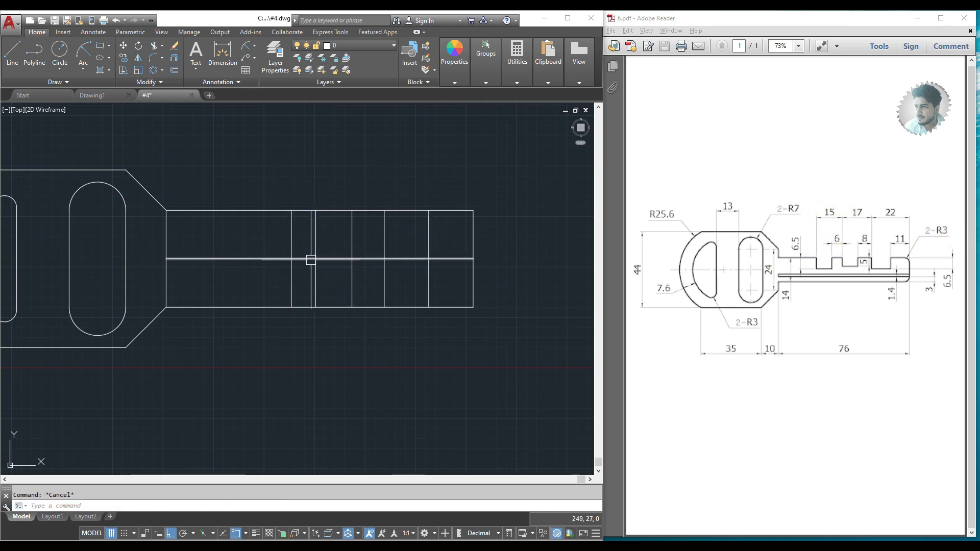
key("space")
type("15")
key("Return")
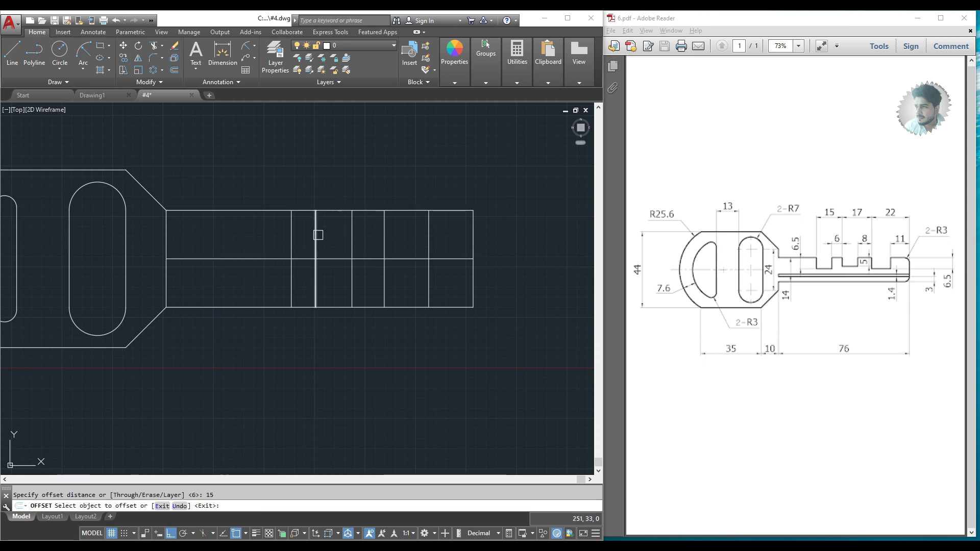
left_click(316, 231)
left_click(244, 234)
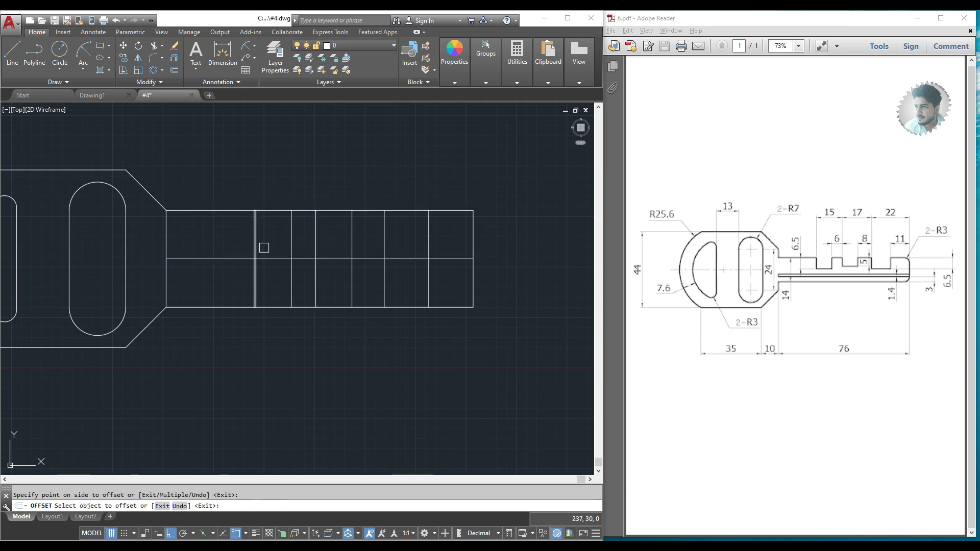
middle_click_drag(263, 247, 277, 225)
key("F1")
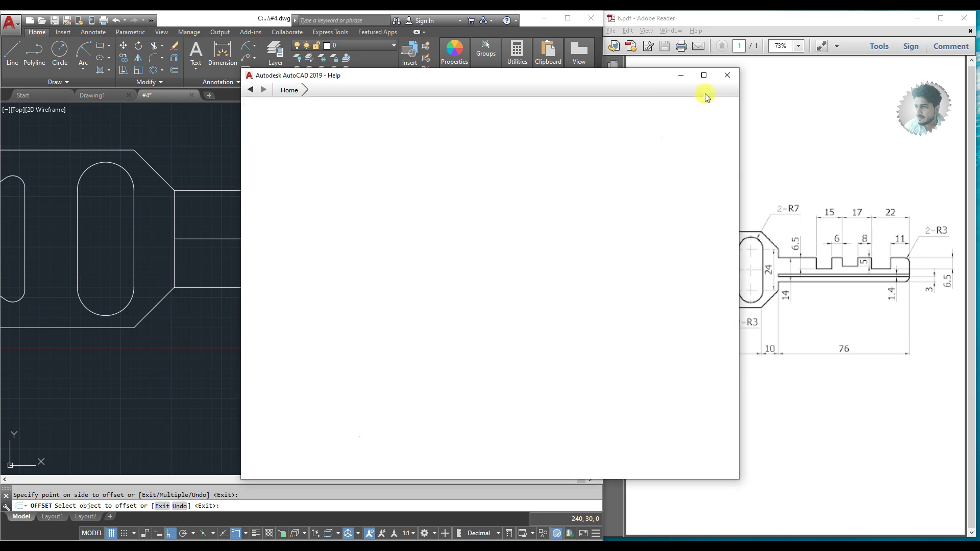
left_click(728, 75)
key("Escape")
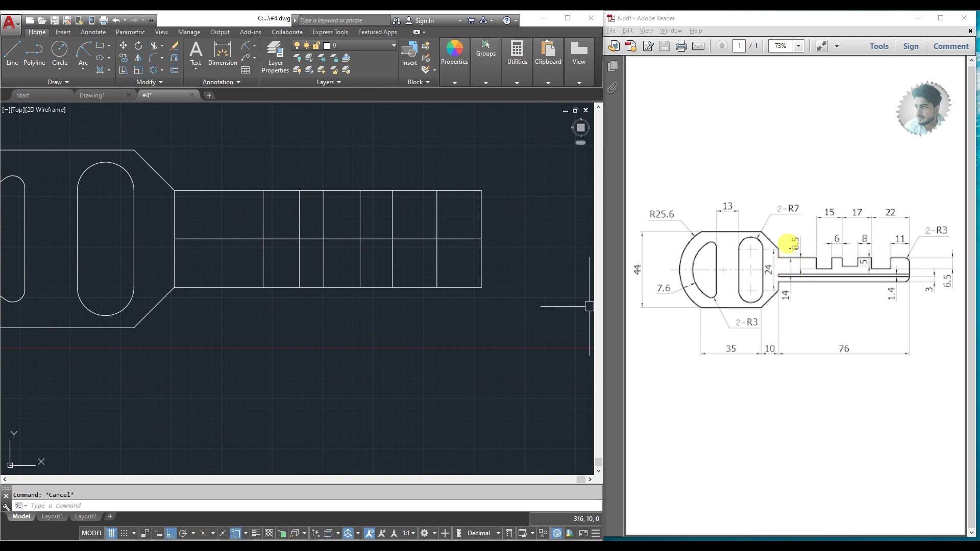
- Offset the blade's middle line 6.5 units upward
type("o")
key("Return")
type("6")
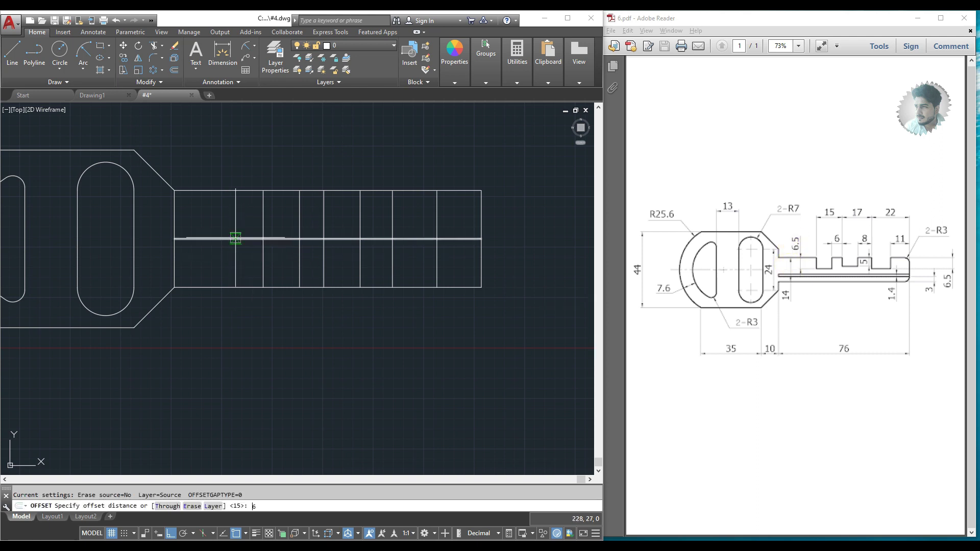
type("5")
key("Return")
left_click(235, 238)
left_click(235, 213)
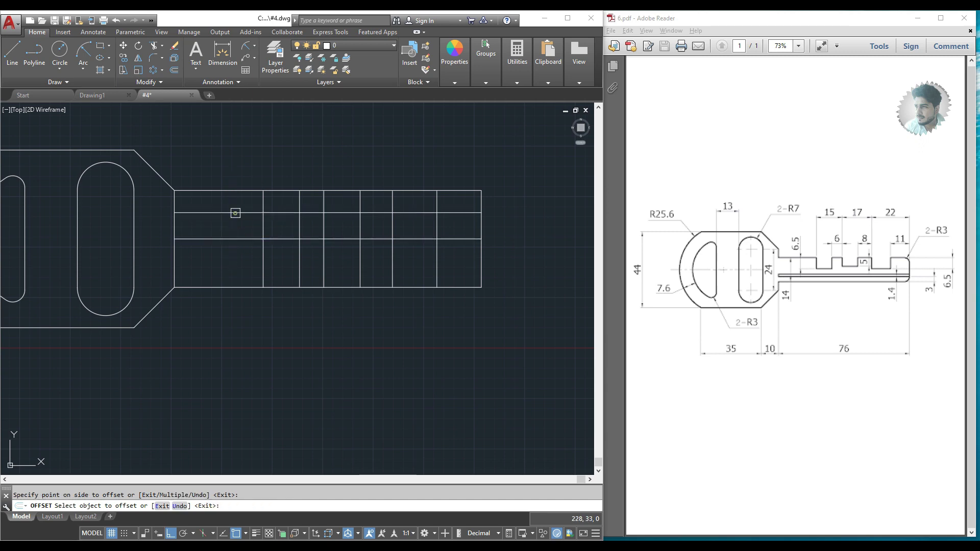
key("Escape")
type("TR")
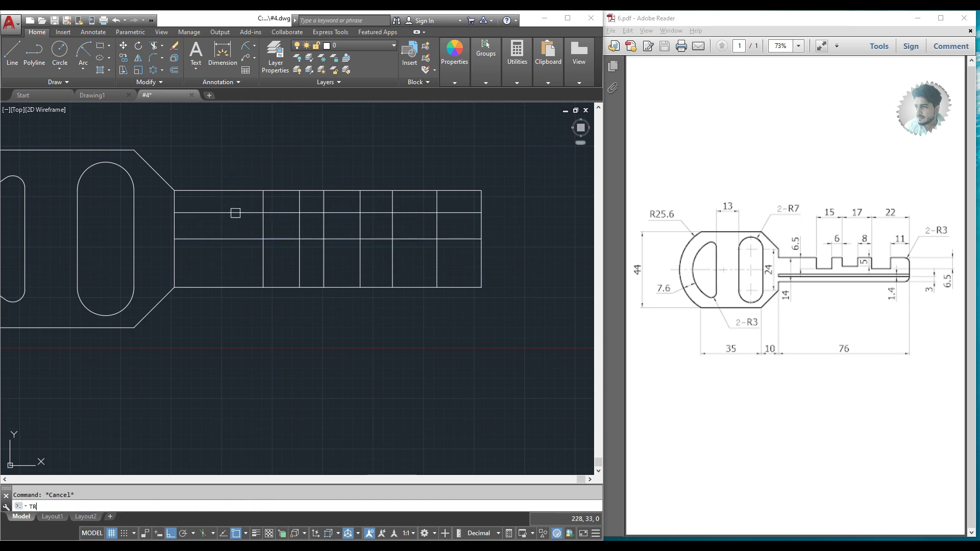
- Trim the vertical segments between the two lines and erase the extra top line
key("Return")
left_click(520, 174)
left_click(218, 204)
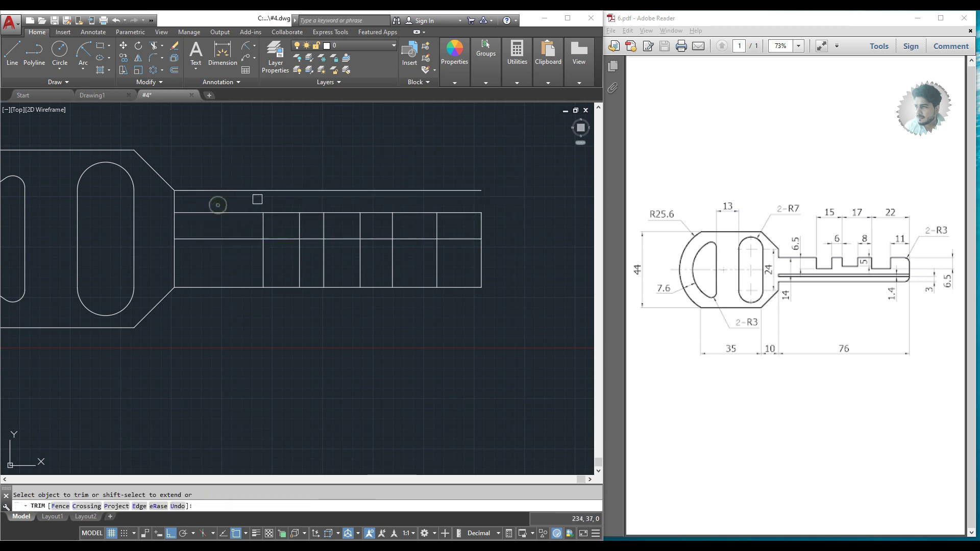
key("Escape")
left_click(265, 190)
type("e")
key("Return")
middle_click_drag(286, 231, 280, 212)
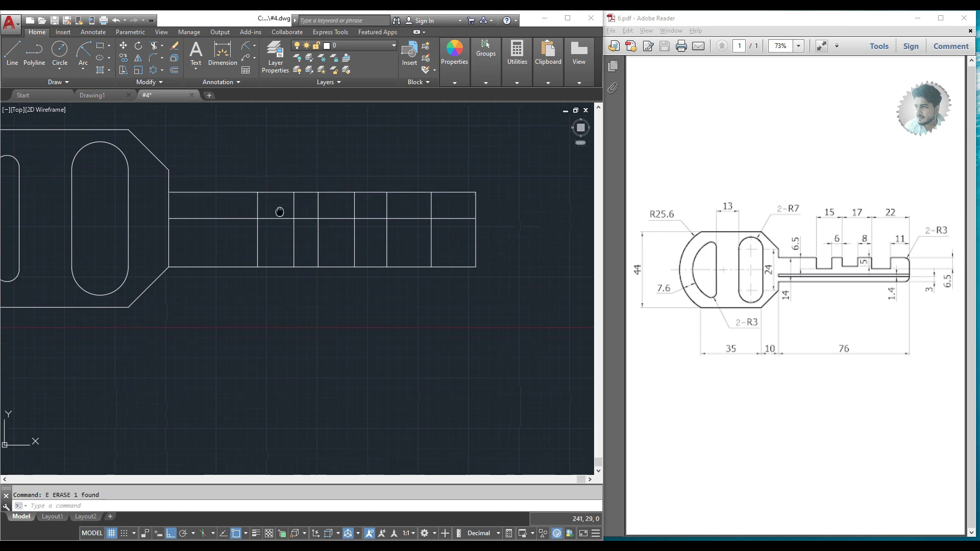
- Trim the segment between the teeth and the vertical lines below the notches
key("Escape")
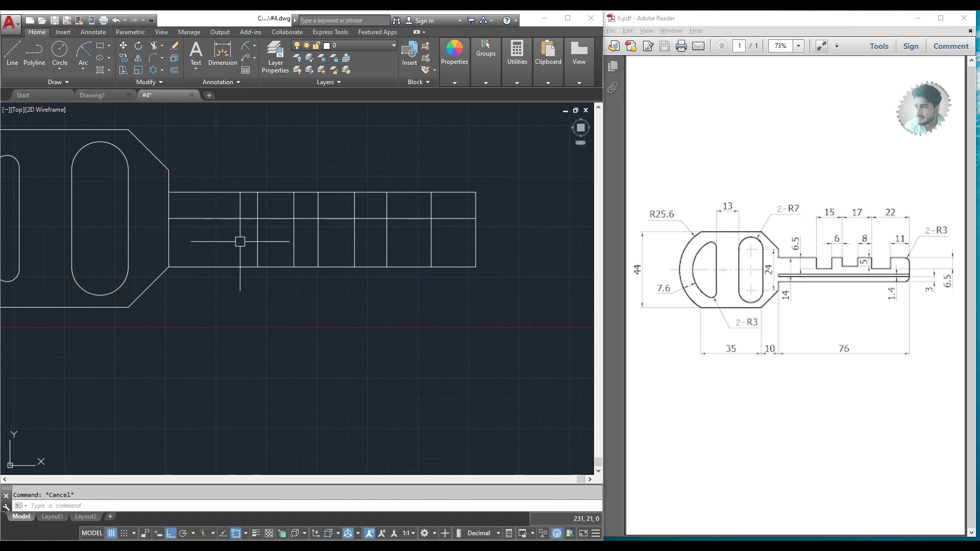
type("TR")
key("Return")
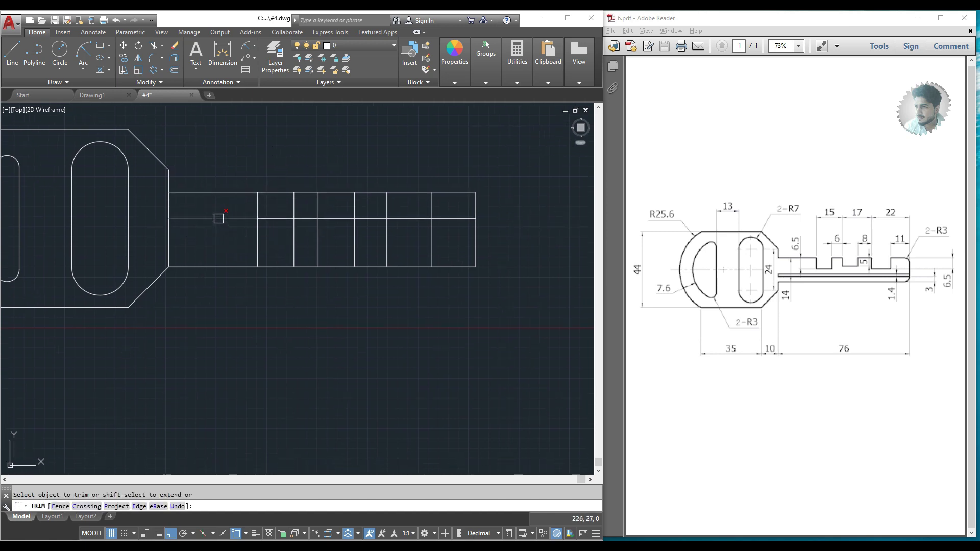
middle_click_drag(269, 223, 238, 225)
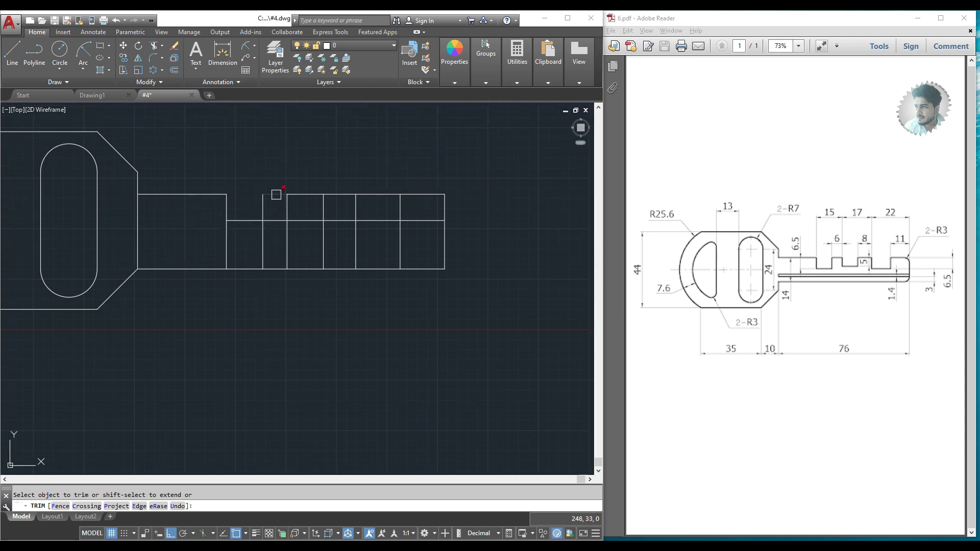
left_click(371, 196)
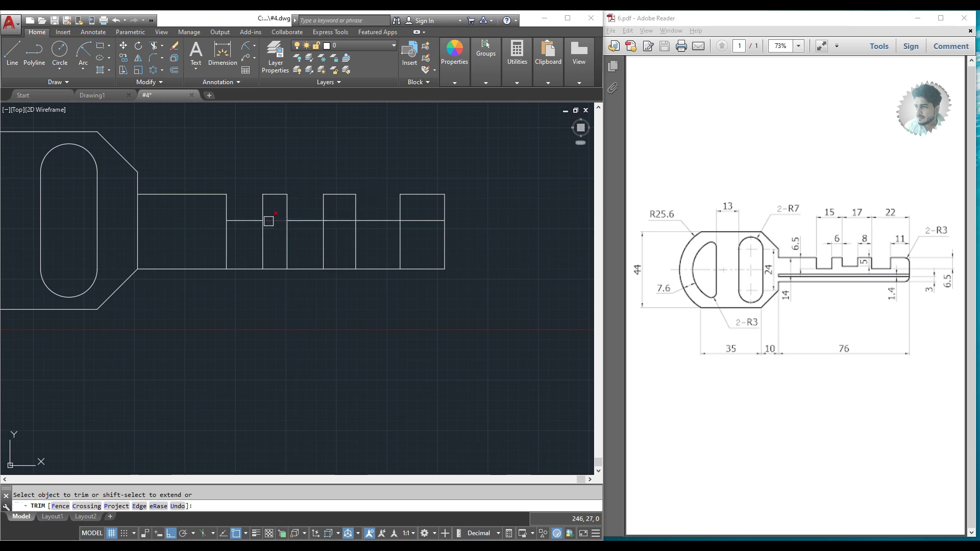
left_click(430, 239)
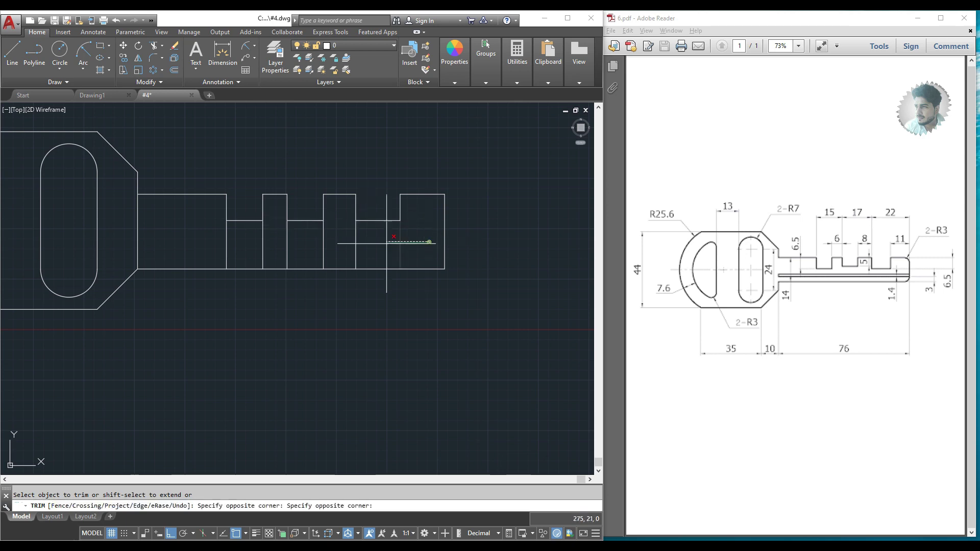
left_click(192, 258)
middle_click_drag(292, 224, 321, 240)
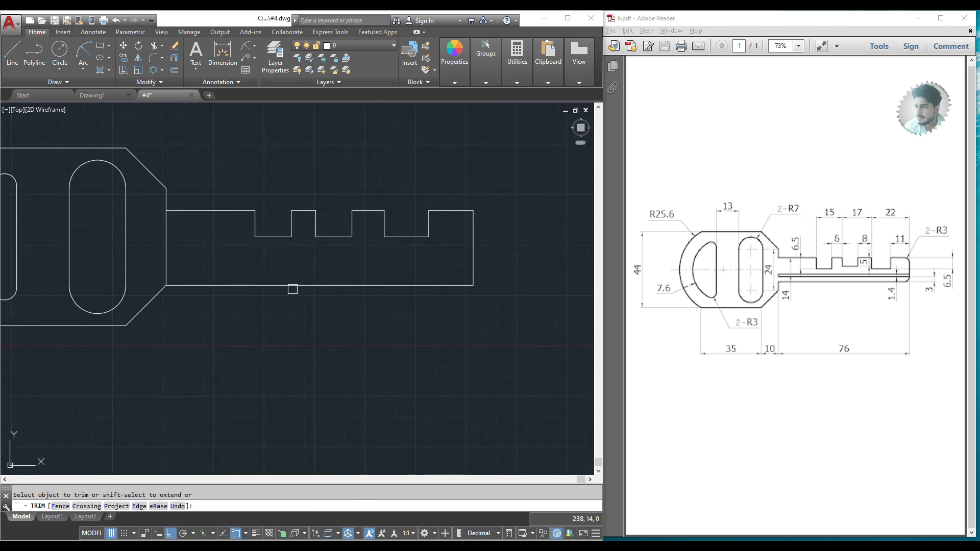
- Offset the raised tooth's top line 5 units downward
key("Escape")
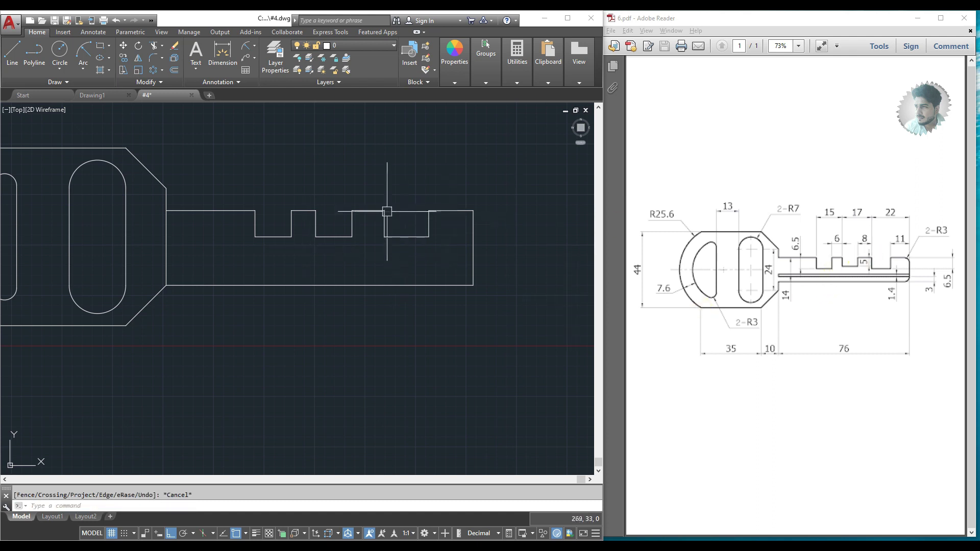
type("o")
key("Return")
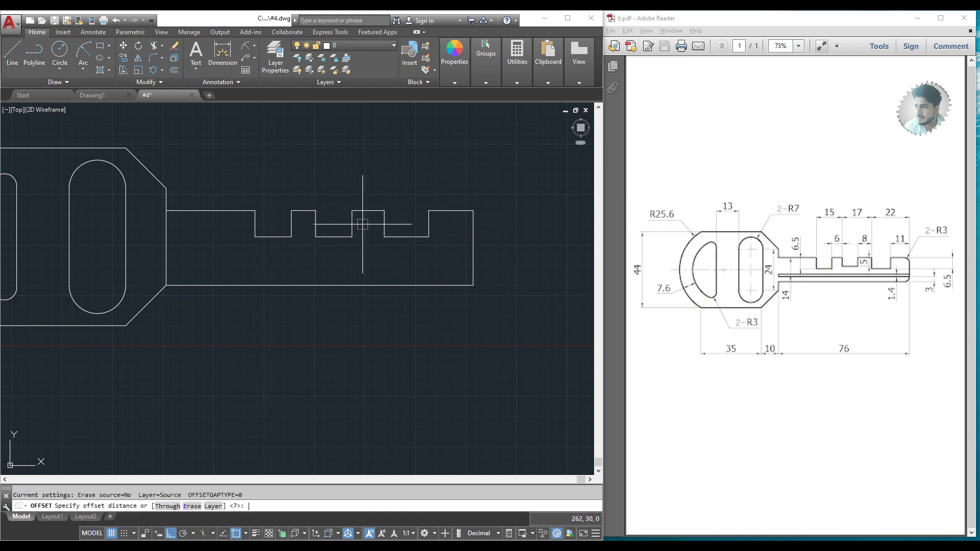
key("Return")
left_click(369, 210)
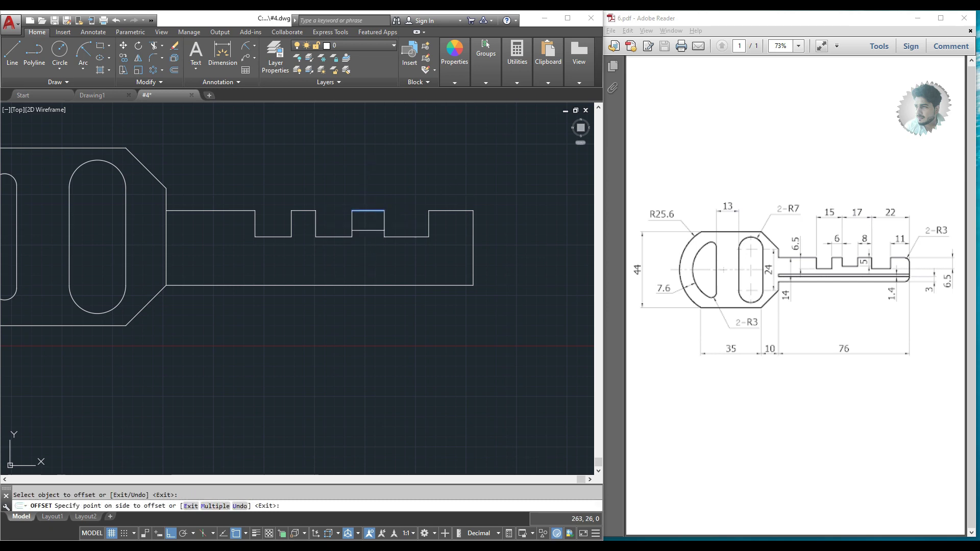
left_click(362, 239)
key("Escape")
- Extend the new line across the middle notch and trim its excess segment
type("ex")
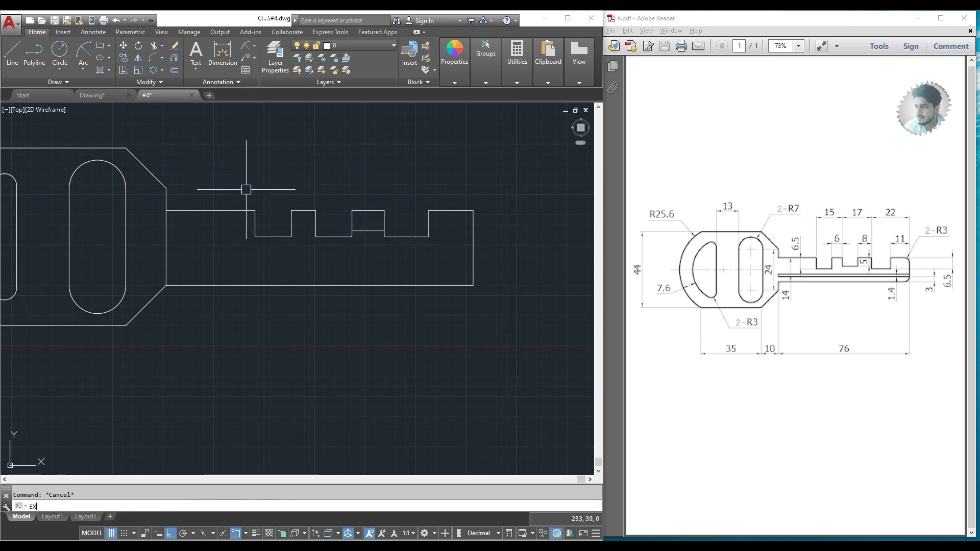
key("Return")
key("Return")
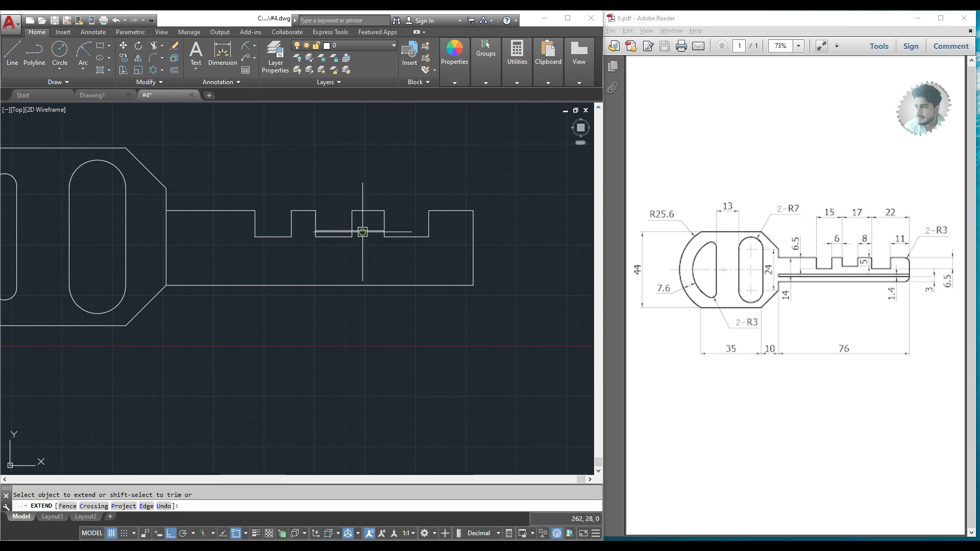
key("Escape")
key("Return")
left_click(358, 228)
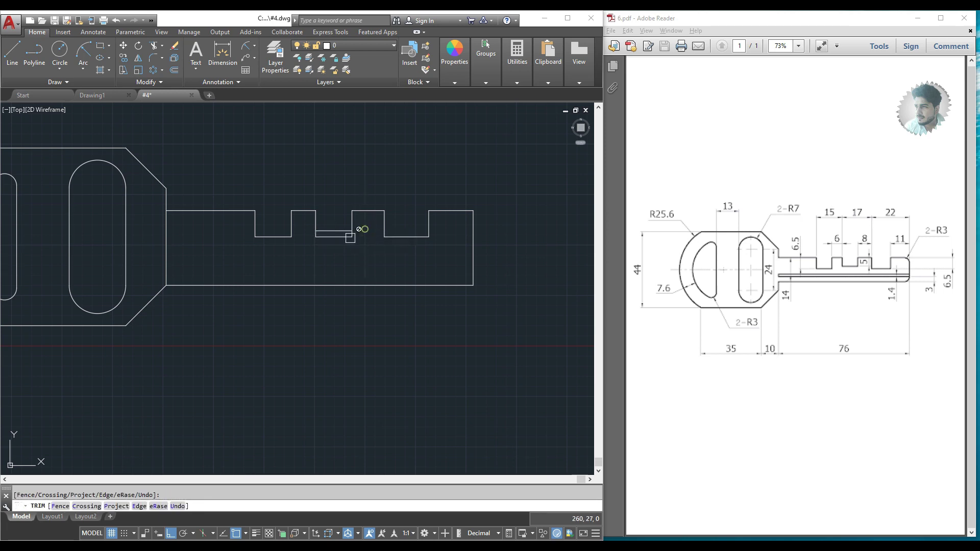
scroll(359, 230, "up", 2)
scroll(366, 233, "up", 2)
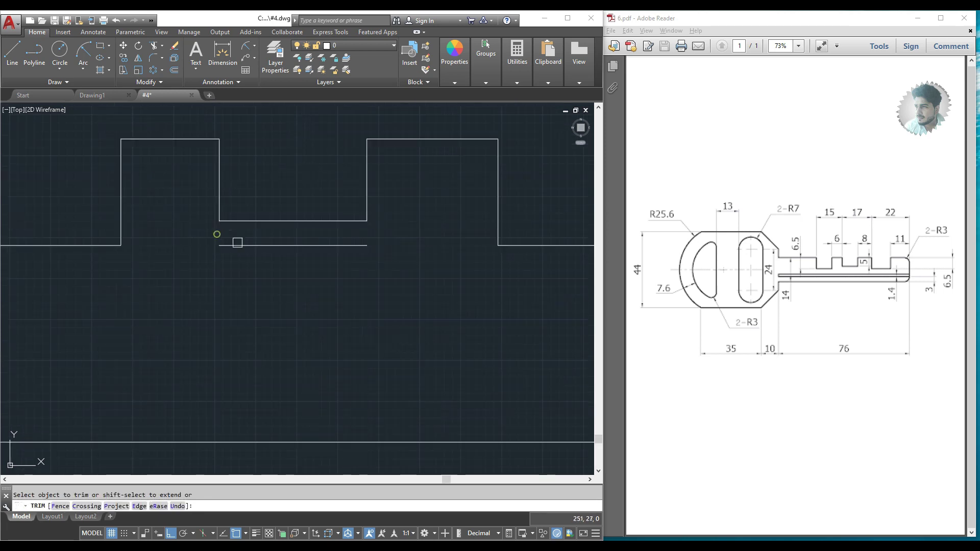
key("Escape")
- Erase the old bottom line of the middle notch
left_click(393, 302)
left_click(192, 237)
type("e")
key("Return")
scroll(338, 274, "down", 2)
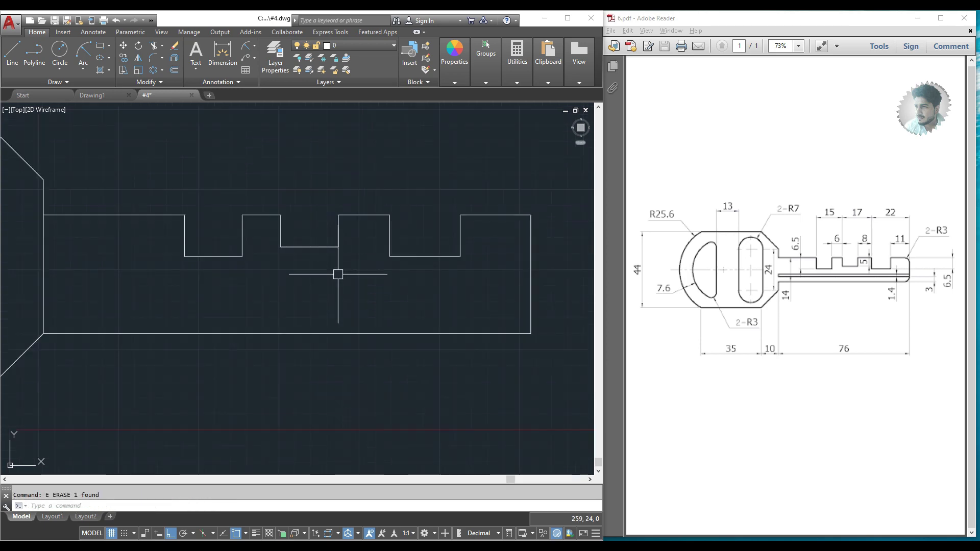
scroll(338, 275, "down", 2)
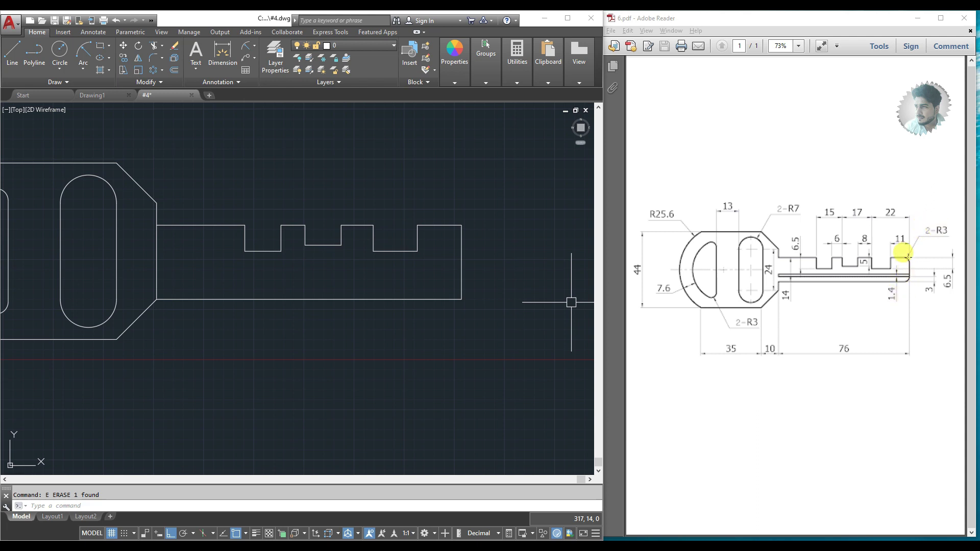
- Fillet the blade tip's top-right and bottom-right corners with radius 3
key("Escape")
type("f")
key("Return")
type("R")
key("Return")
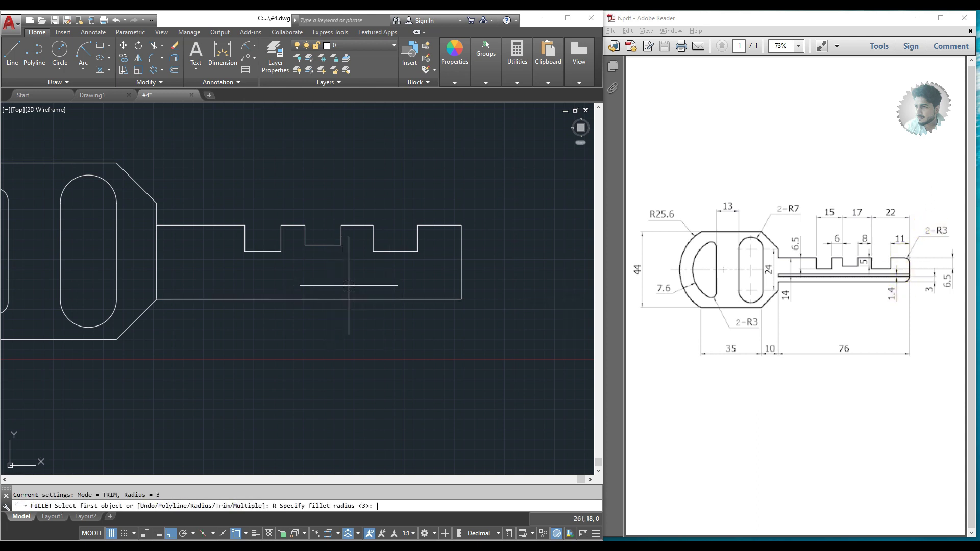
type("3")
key("Return")
left_click(453, 225)
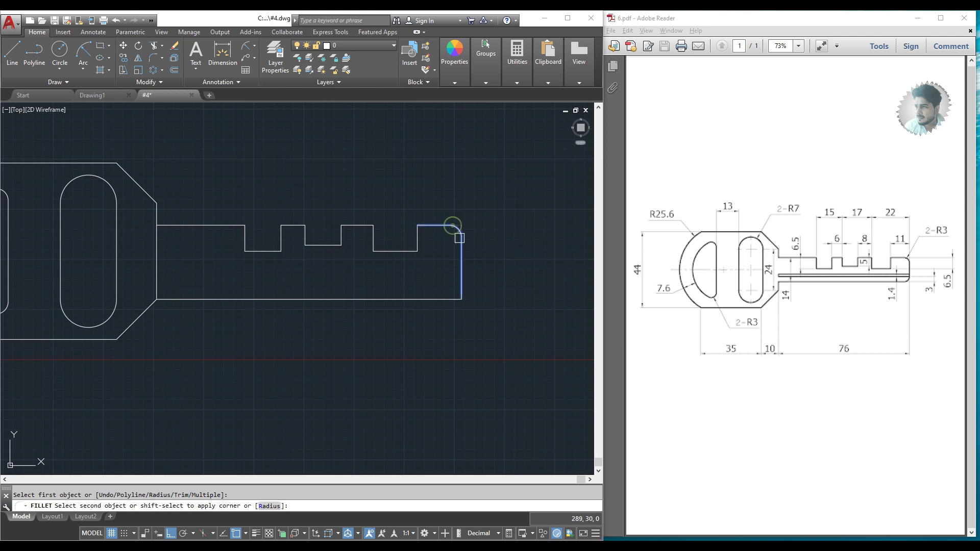
left_click(462, 278)
key("Return")
left_click(454, 299)
left_click(462, 288)
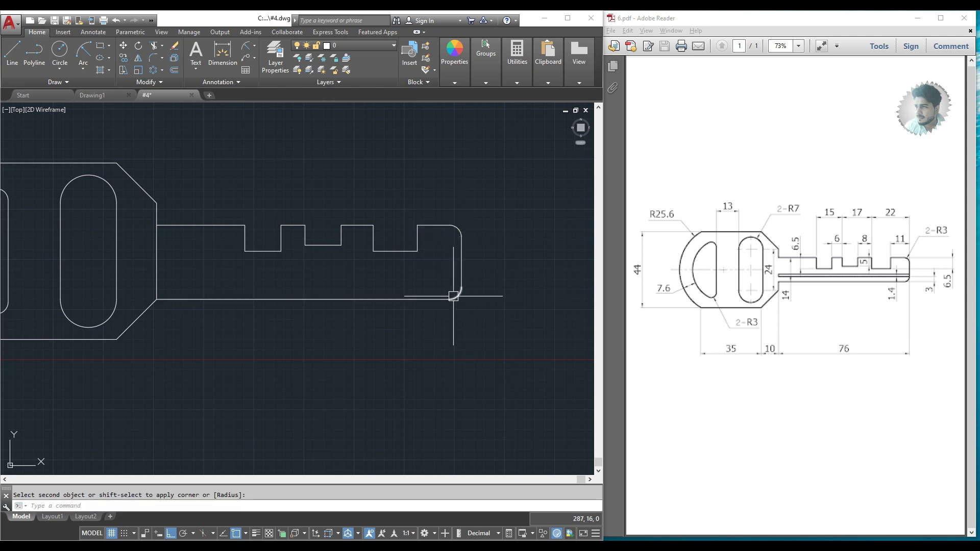
key("Escape")
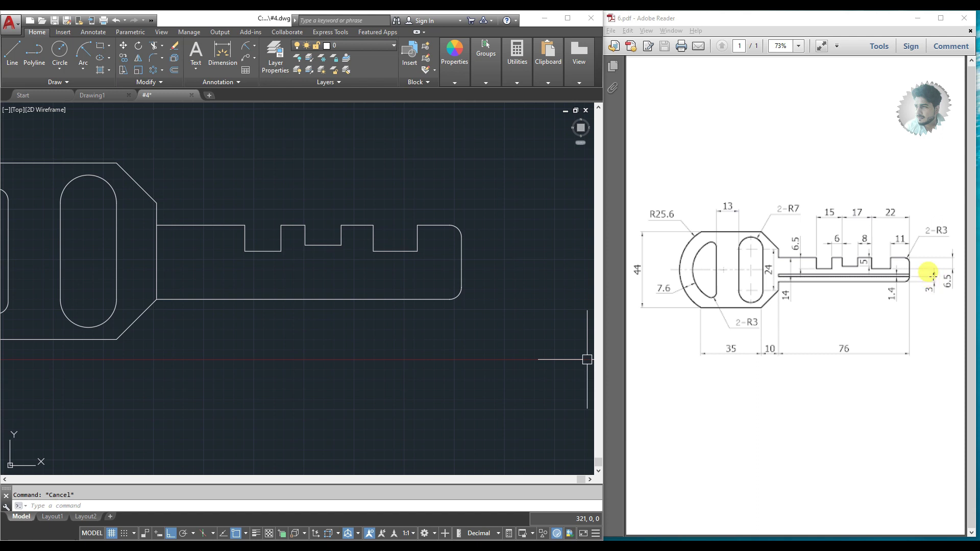
- Offset the blade's bottom edge 3 units upward
type("o")
key("Return")
type("3")
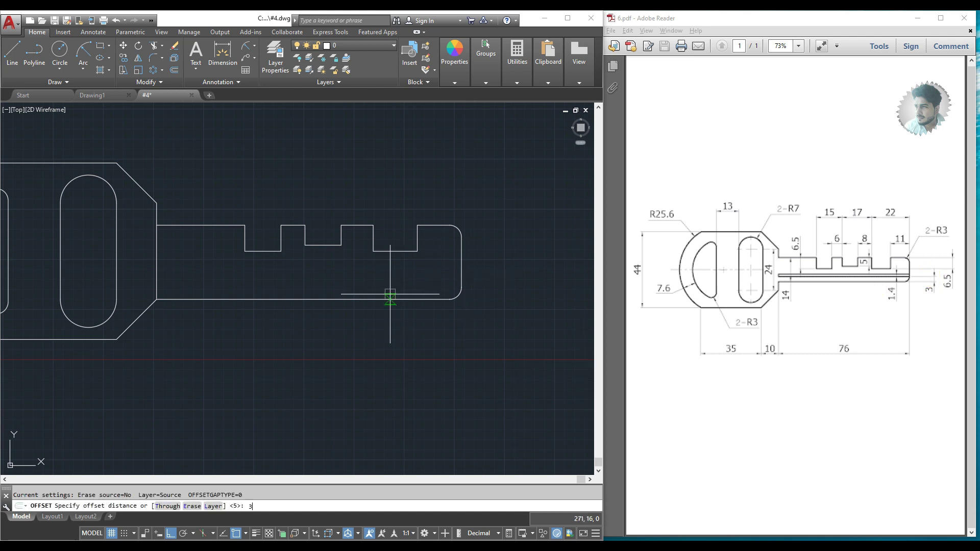
key("Return")
left_click(387, 299)
left_click(388, 280)
key("Escape")
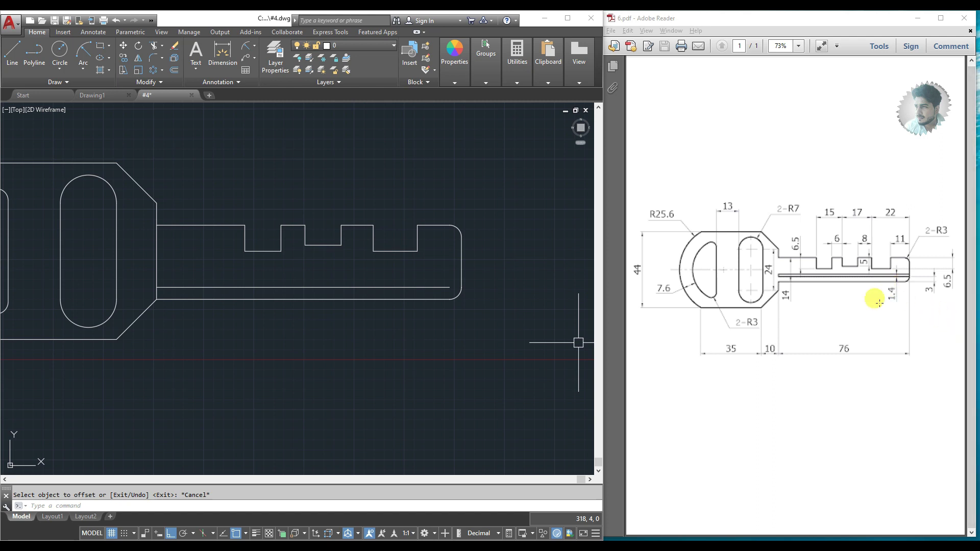
- Offset that new inner line a further 1.4 units upward
key("Escape")
key("Return")
type("1.")
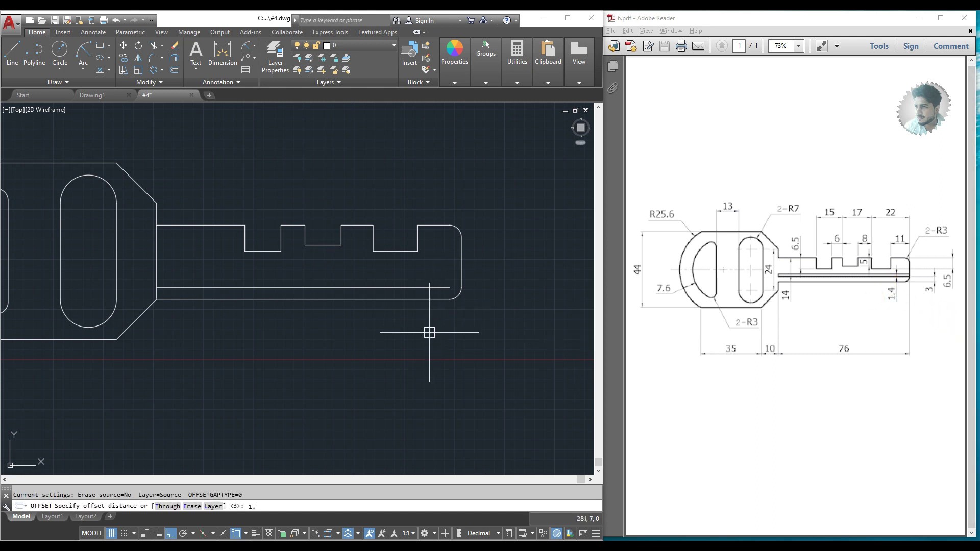
type("4")
key("Return")
left_click(405, 287)
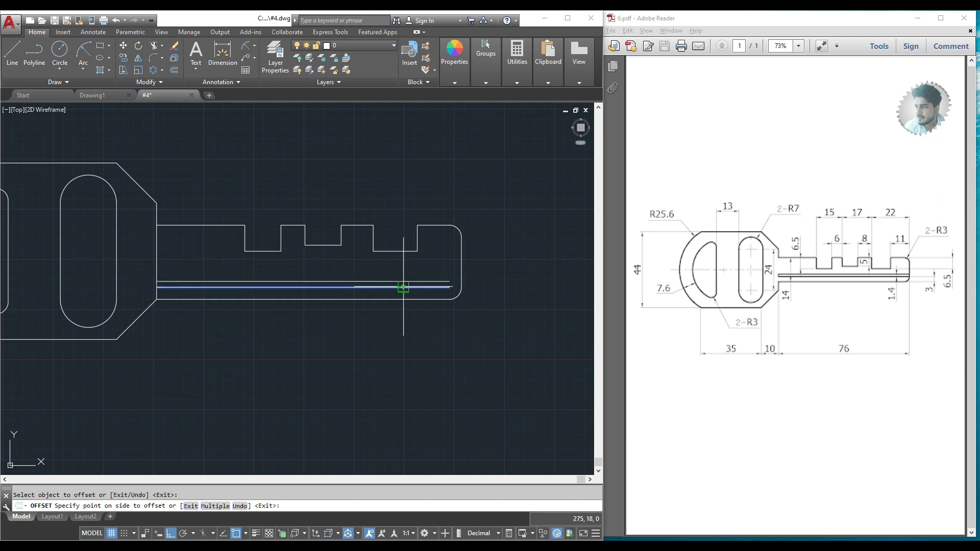
left_click(404, 275)
key("Escape")
- Extend the groove lines toward the bow and trim the stray segment at the junction
key("Return")
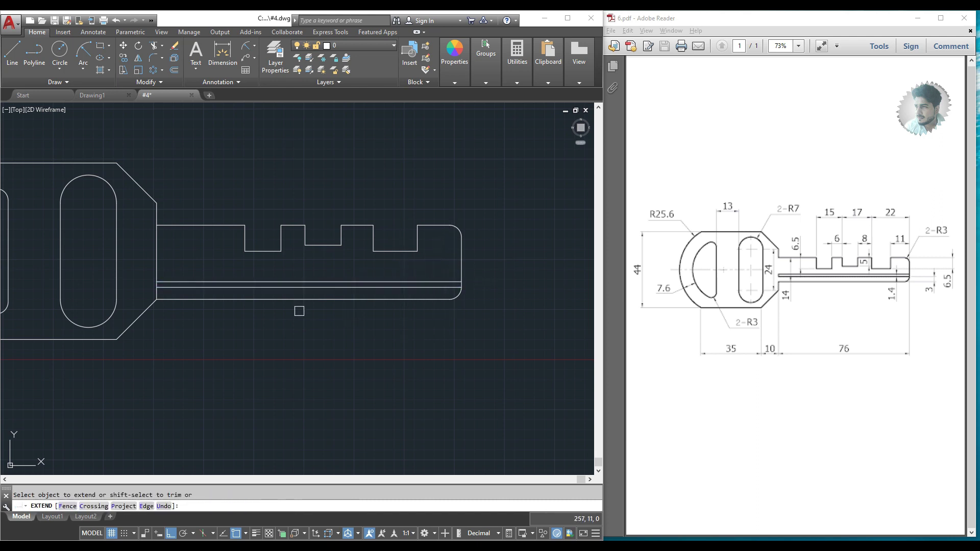
scroll(164, 298, "up", 4)
key("Escape")
type("tr")
key("Return")
key("Return")
left_click(144, 235)
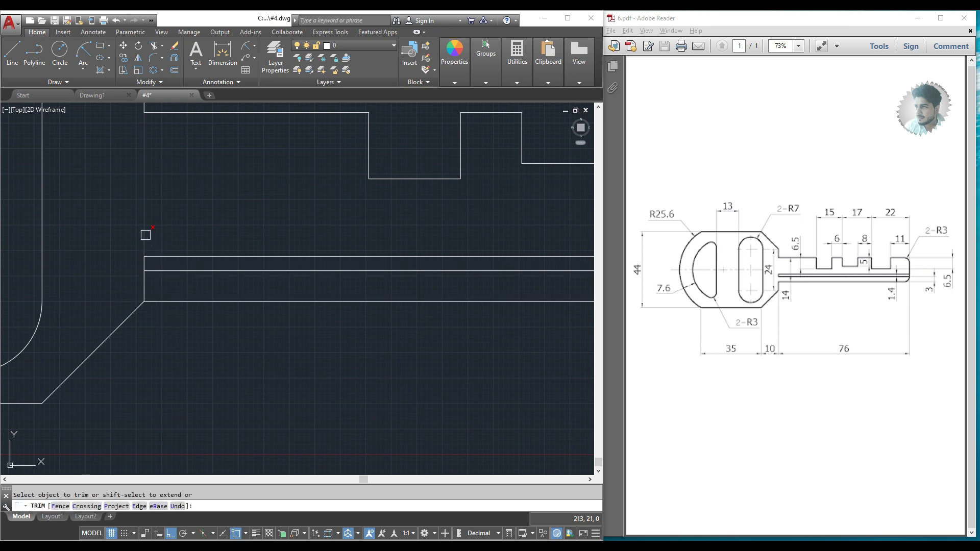
scroll(143, 286, "down", 4)
middle_click_drag(283, 305, 334, 315)
key("Escape")
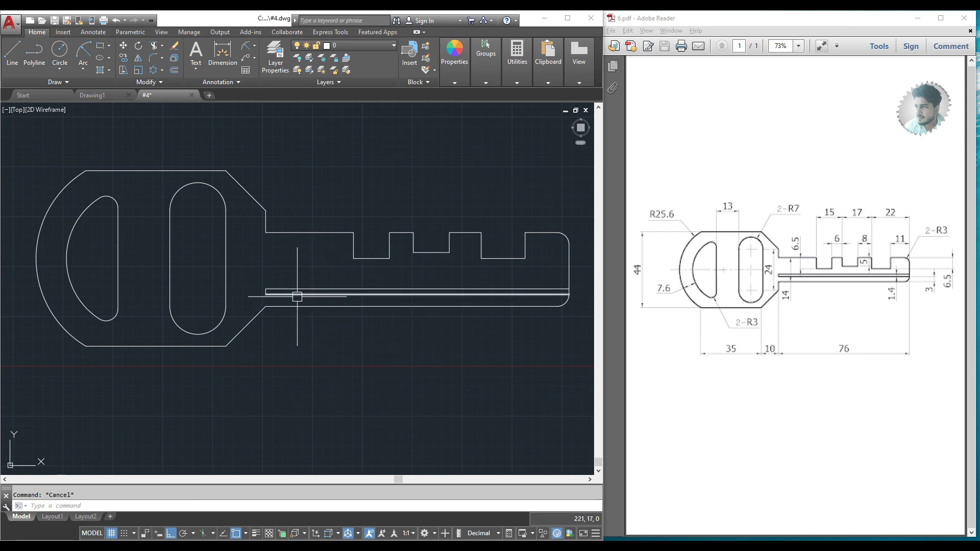
- Make DIM the current layer and recentre the key drawing
left_click(359, 47)
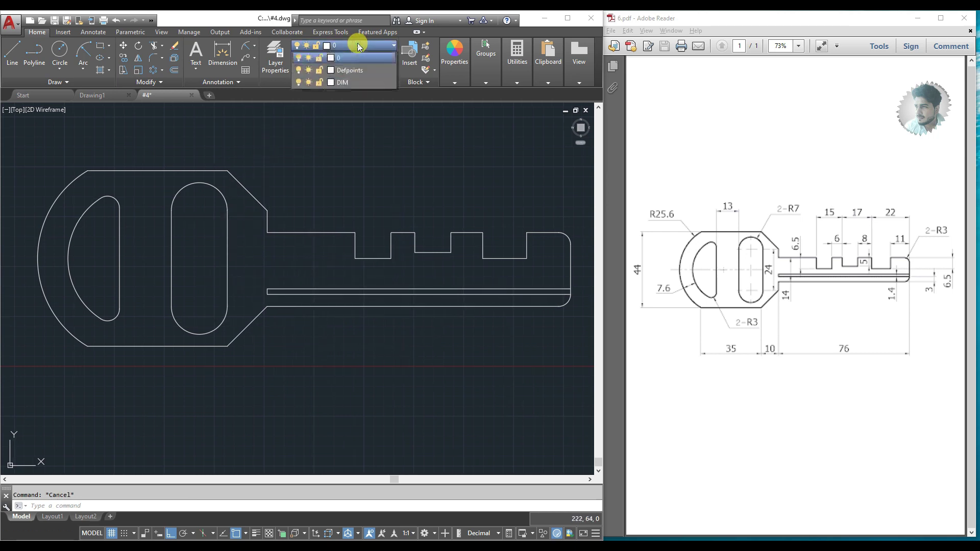
left_click(350, 72)
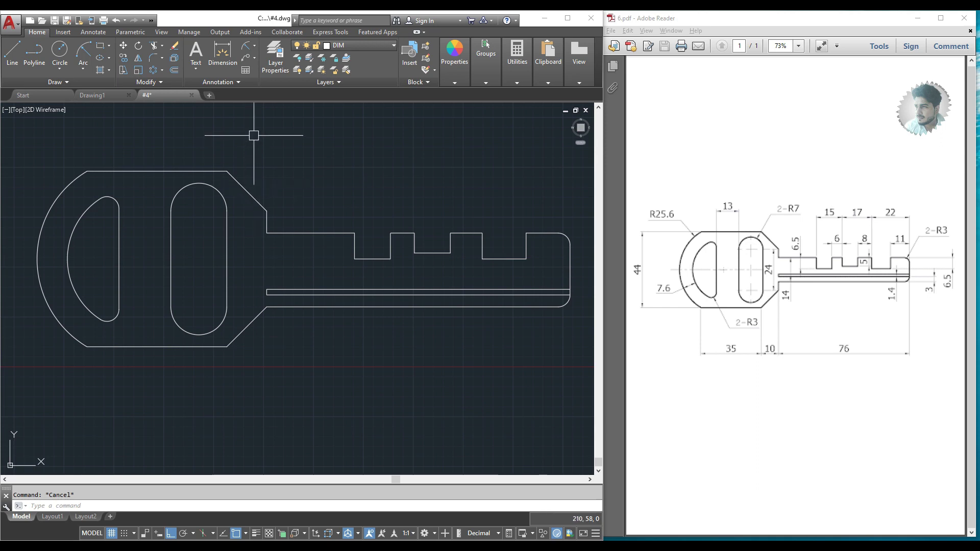
scroll(254, 136, "down", 1)
middle_click_drag(213, 169, 250, 173)
scroll(256, 226, "up", 2)
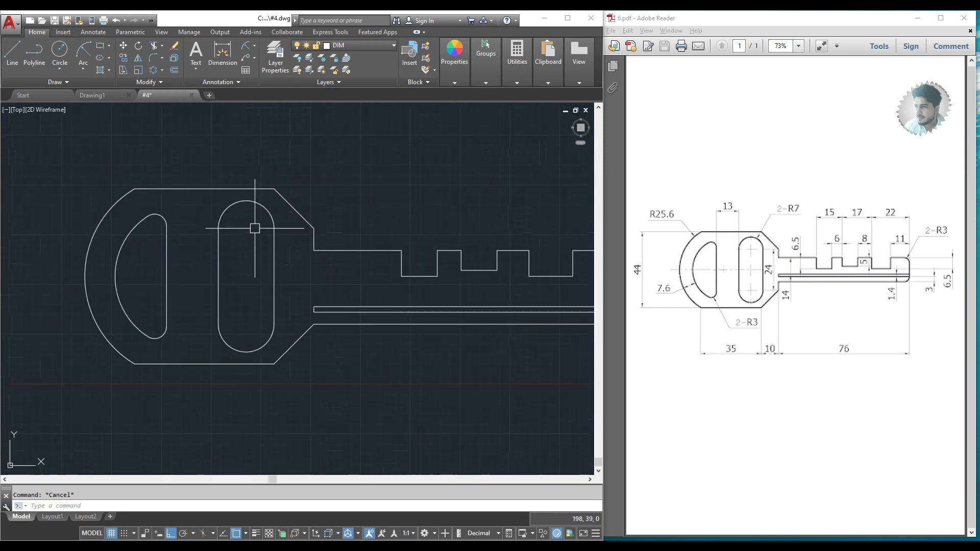
scroll(256, 226, "down", 1)
middle_click_drag(257, 226, 214, 223)
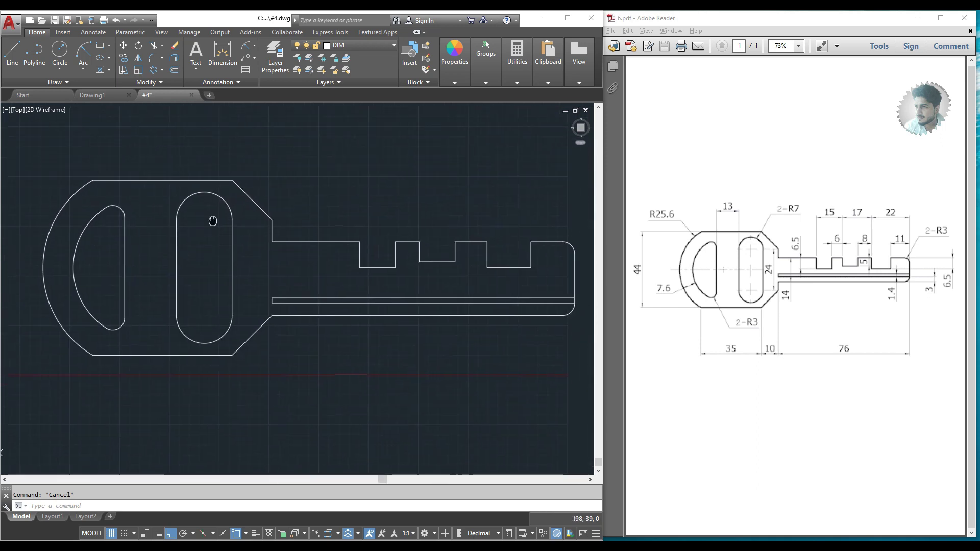
- Add radius dimensions R25.6 on the outer head arc and R7.0 on the slot
left_click(254, 49)
left_click(257, 146)
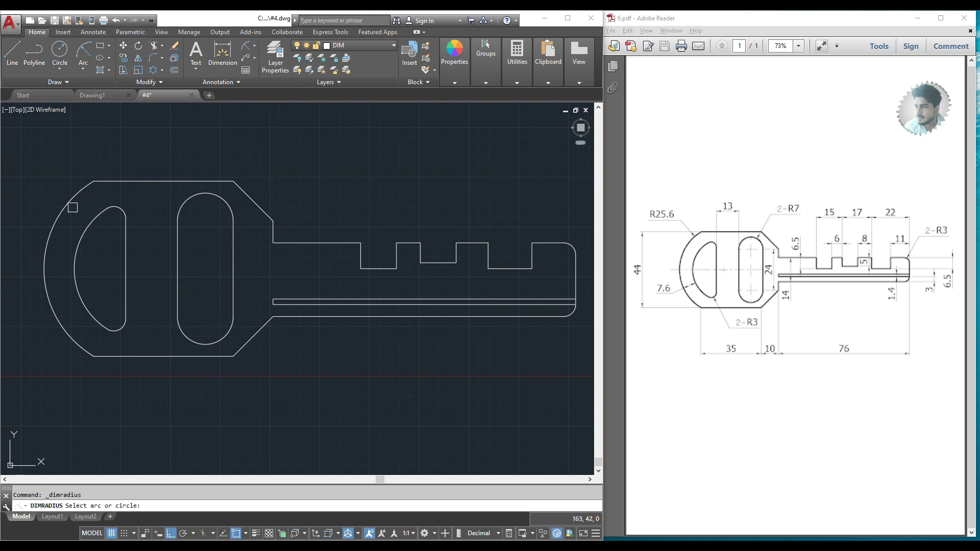
left_click(64, 202)
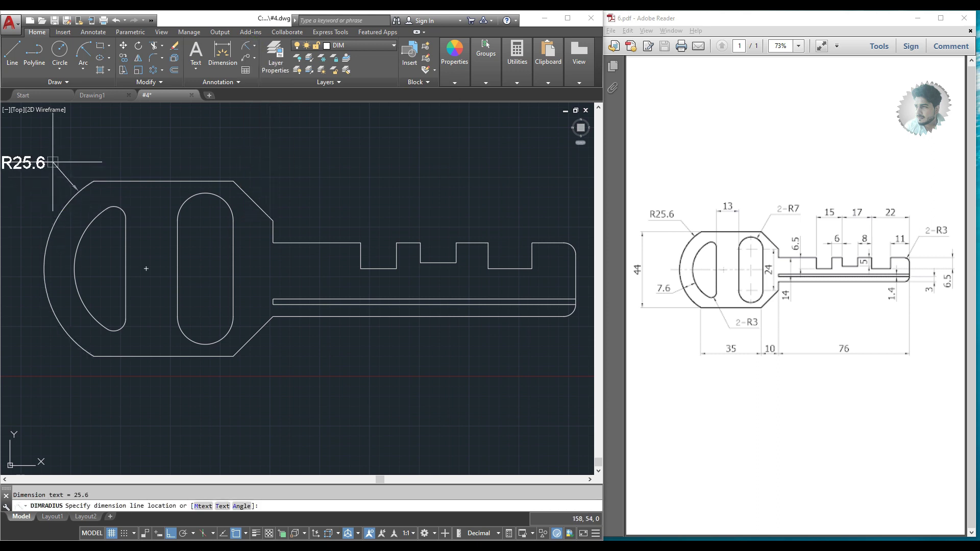
left_click(50, 163)
scroll(211, 221, "down", 3)
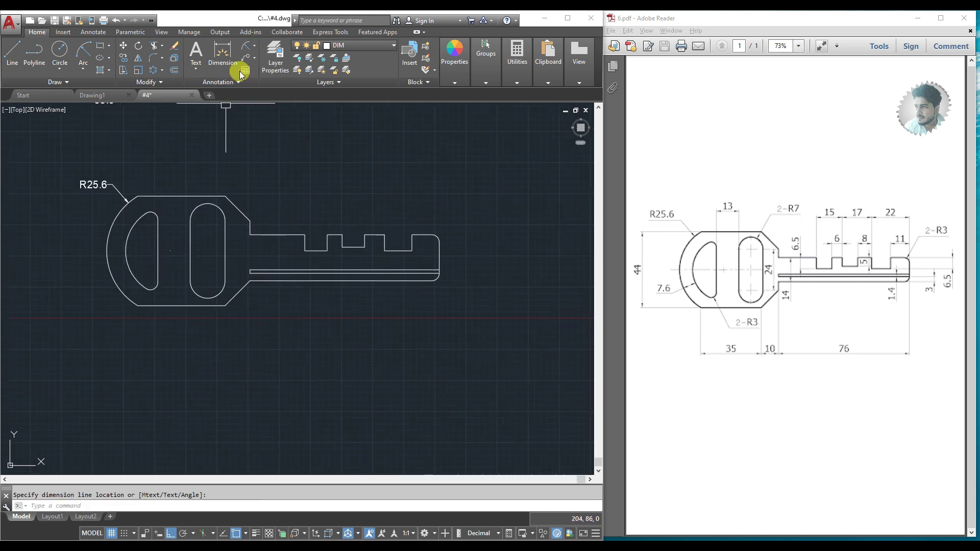
left_click(249, 51)
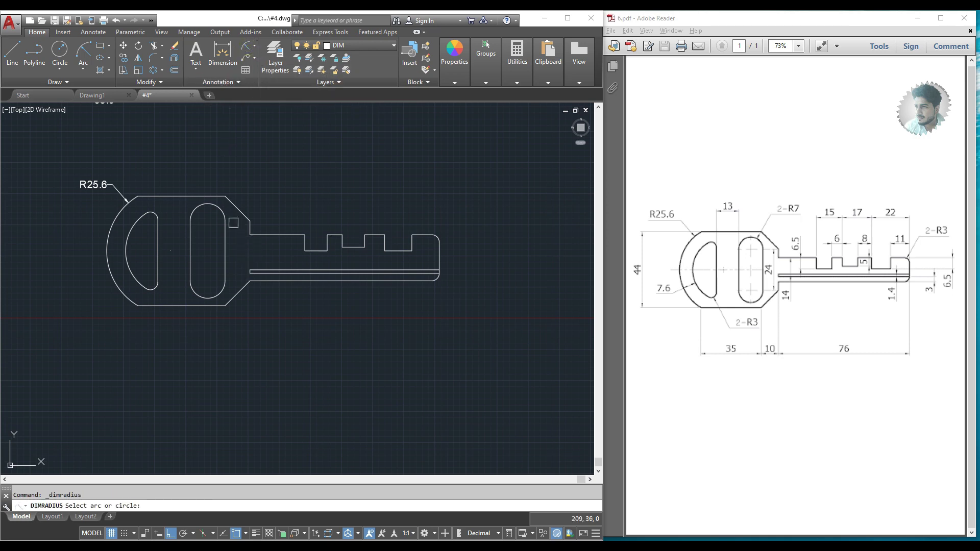
left_click(219, 207)
left_click(249, 170)
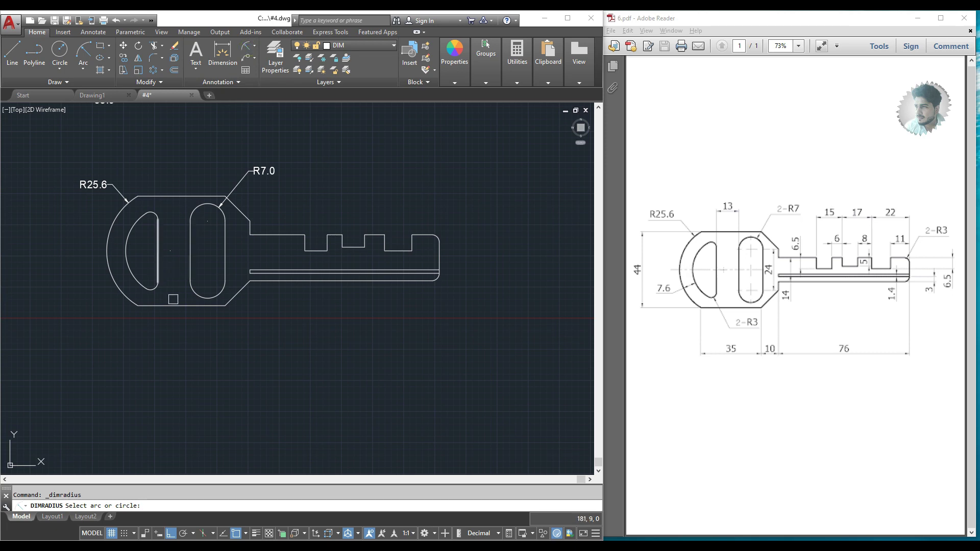
- Label the D-cutout arc and both tip corners with R3.0 radius dimensions
left_click(156, 290)
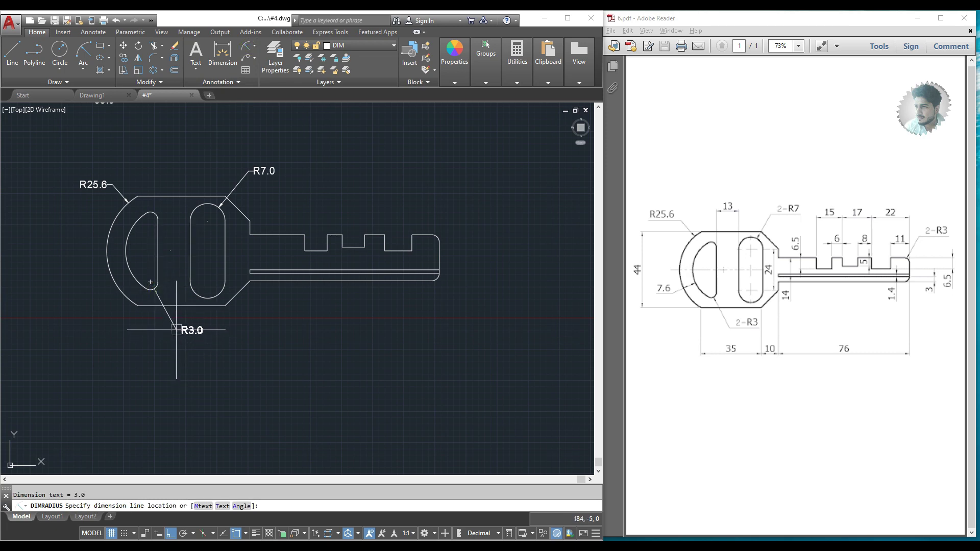
left_click(176, 330)
key("Return")
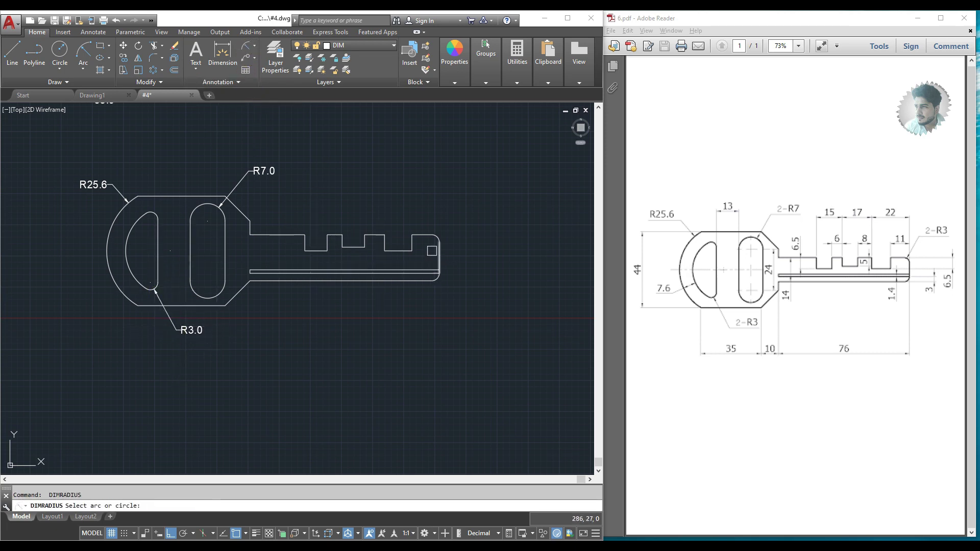
left_click(438, 236)
left_click(446, 219)
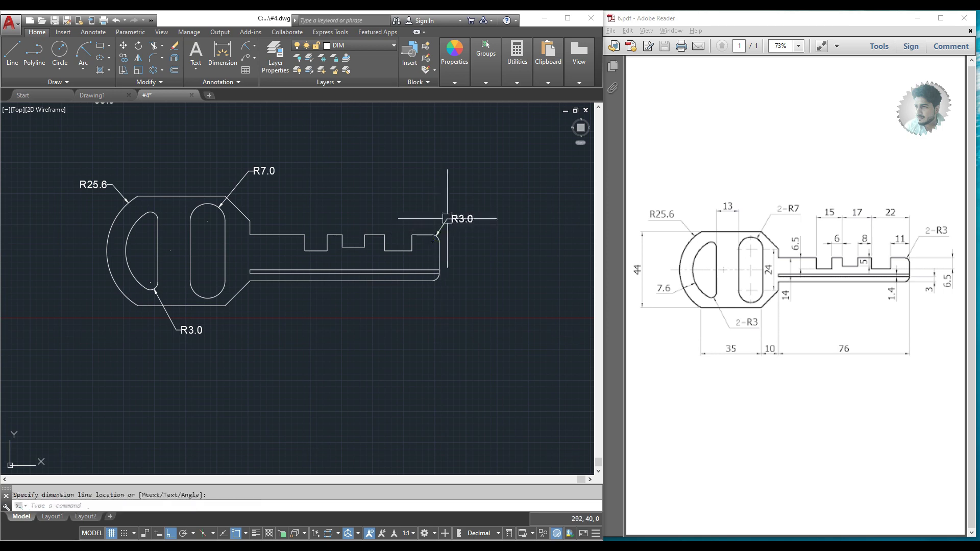
key("Return")
left_click(438, 280)
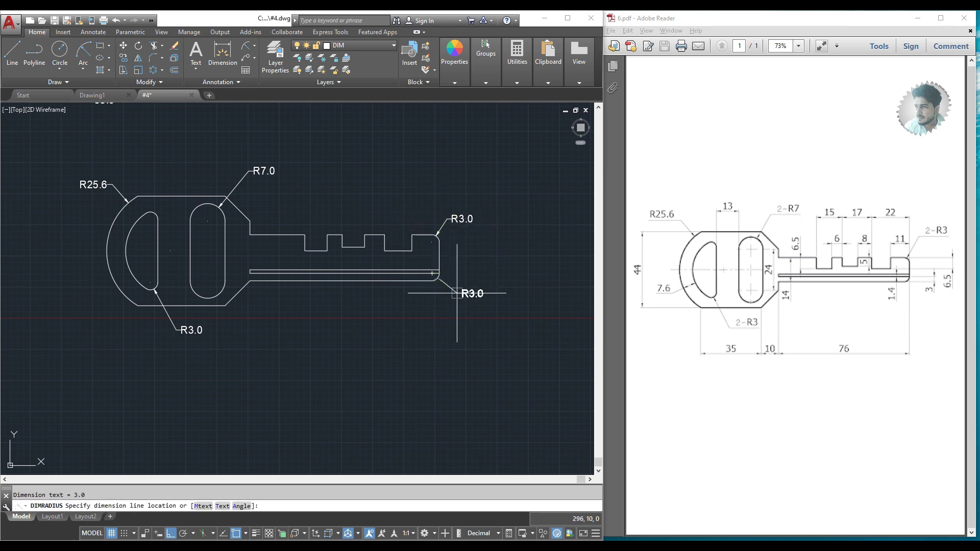
left_click(457, 294)
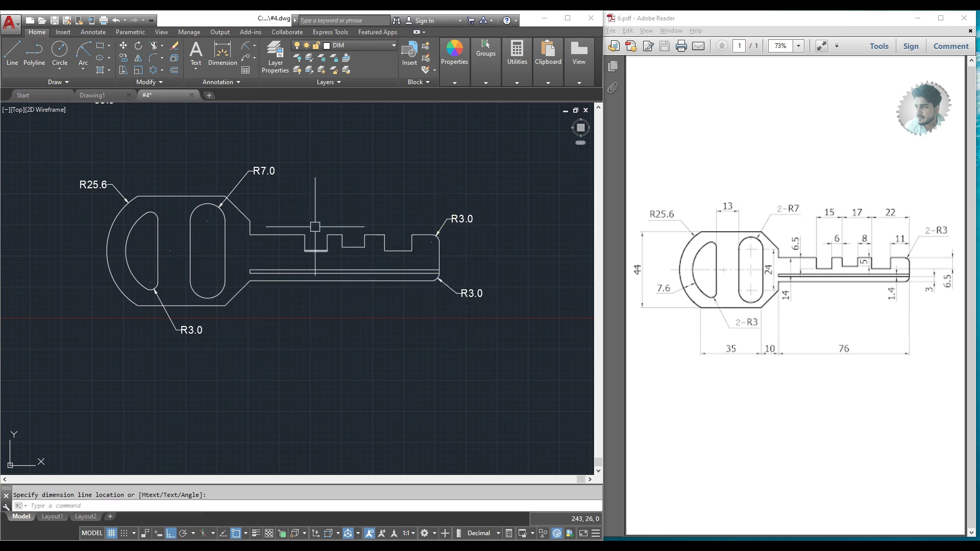
- Add the 44.0 head height dimension and the 7.6 linear dimension below
left_click(254, 50)
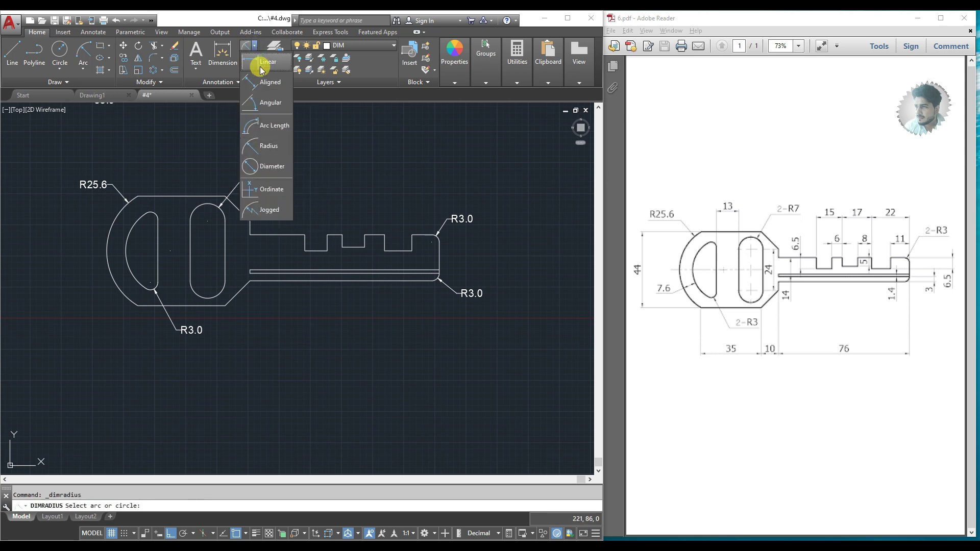
left_click(259, 68)
left_click(173, 196)
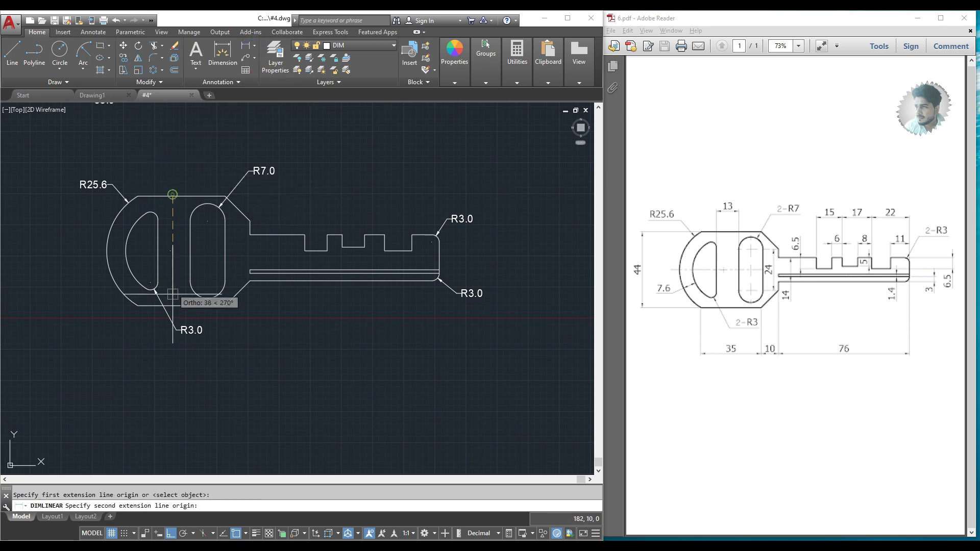
left_click(172, 305)
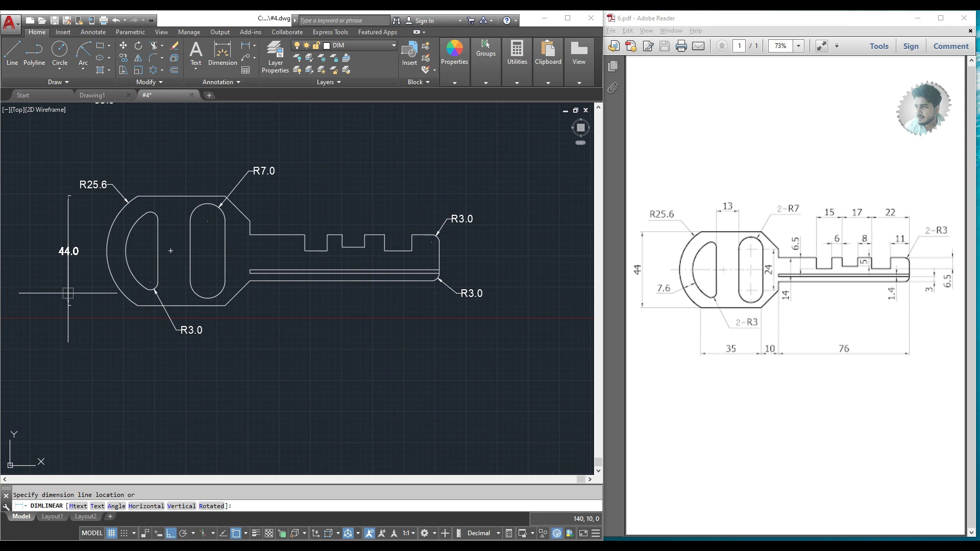
left_click(67, 250)
key("Return")
left_click(107, 251)
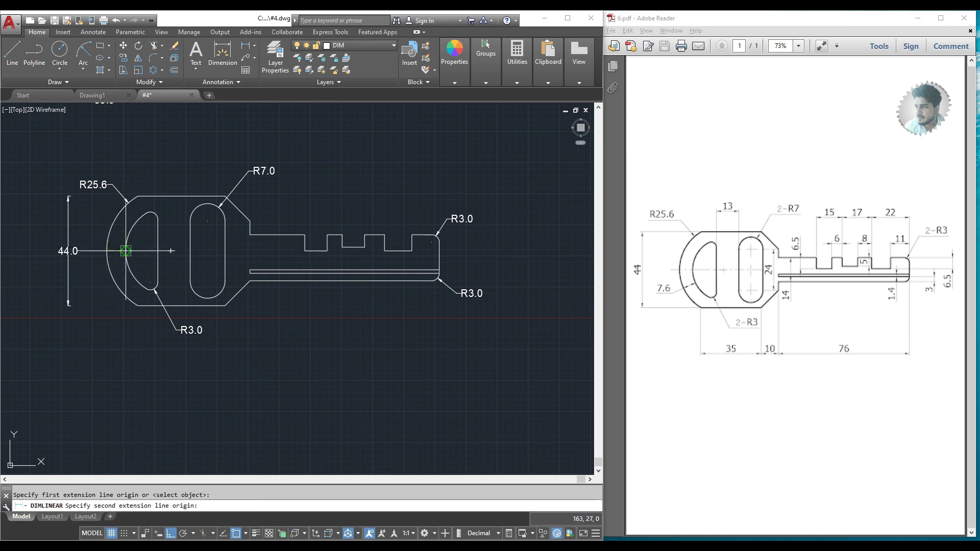
left_click(126, 250)
left_click(113, 321)
- Dimension the bottom edges as 35.0 and 10.0 in a row below the key
key("Return")
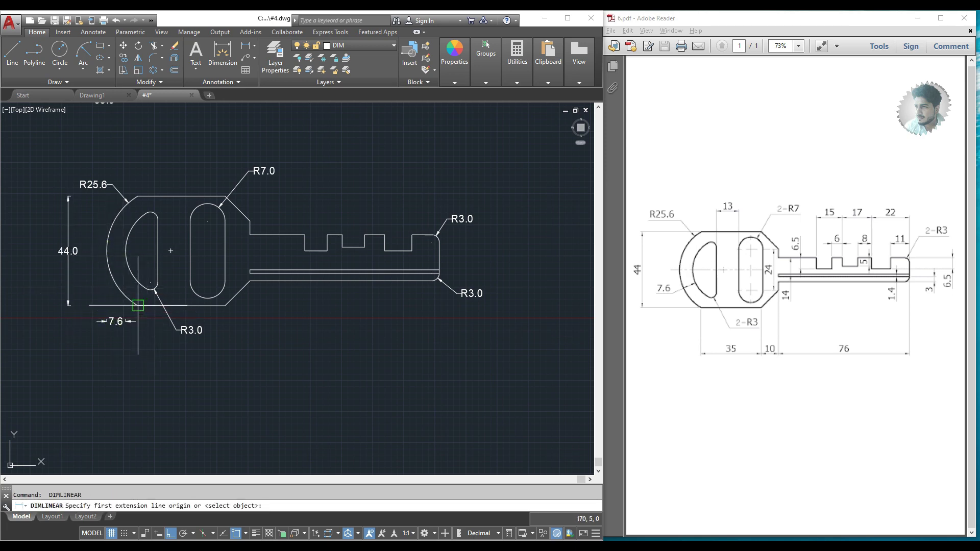
key("Return")
left_click(148, 306)
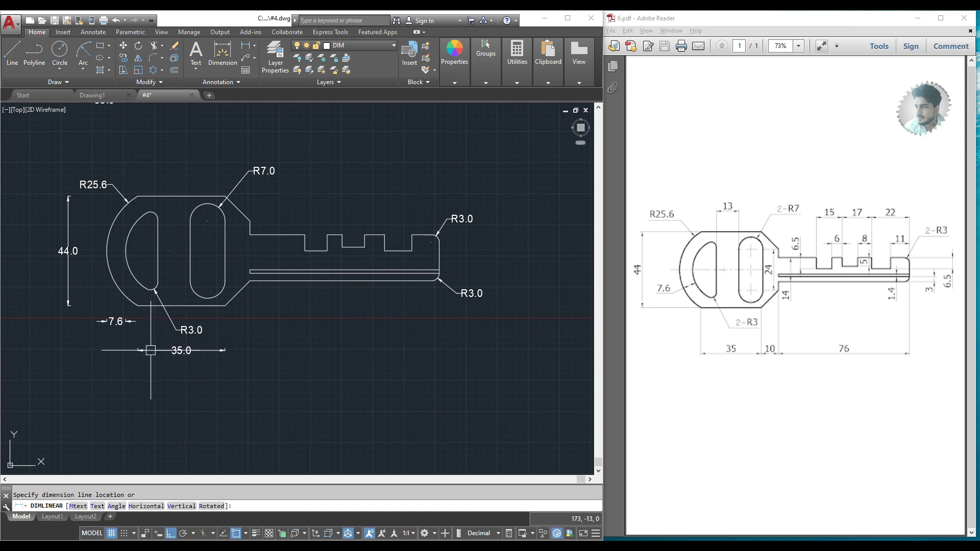
left_click(151, 350)
key("Return")
key("Return")
left_click(241, 293)
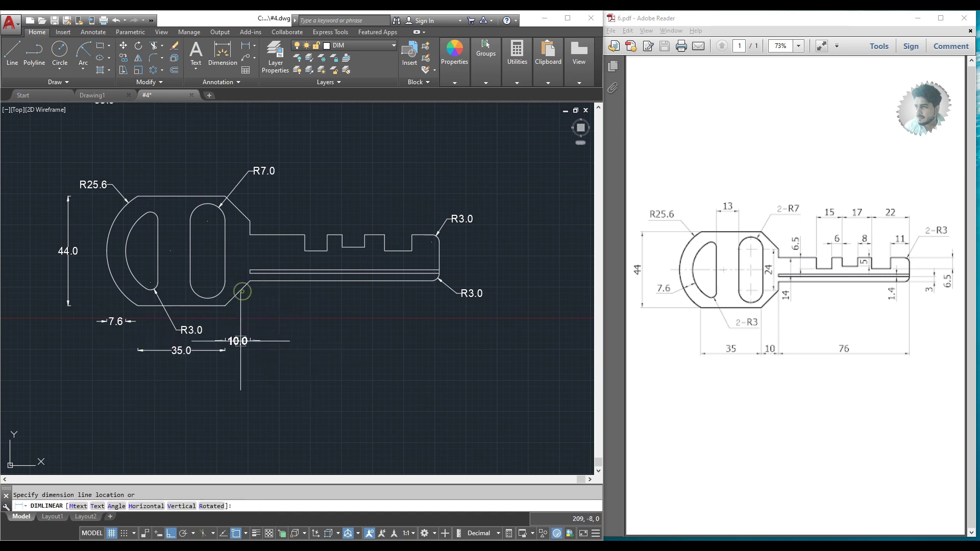
left_click(241, 350)
- Add the 76.0 shank length dimension beside the 10.0, discarding a wrong 73.0
middle_click_drag(354, 317, 337, 315)
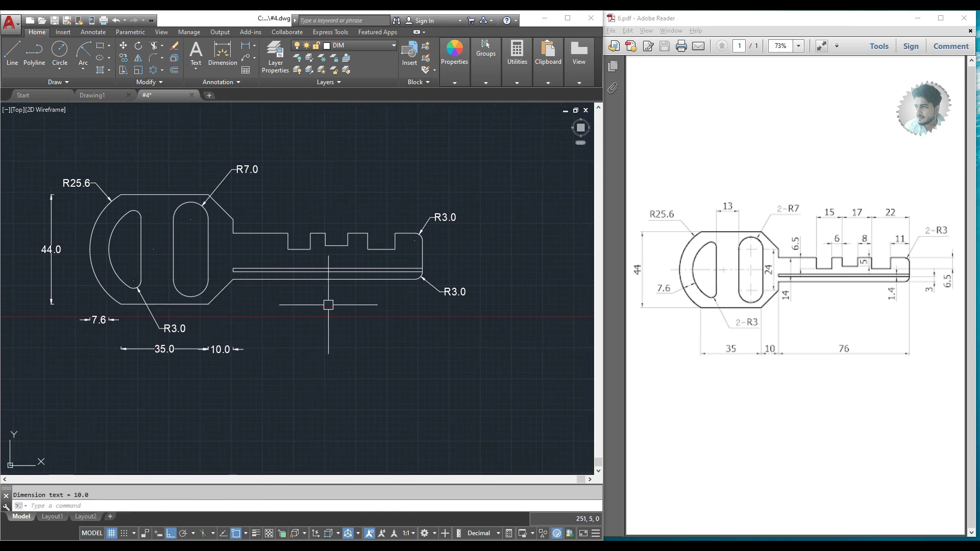
key("Return")
key("Return")
left_click(334, 280)
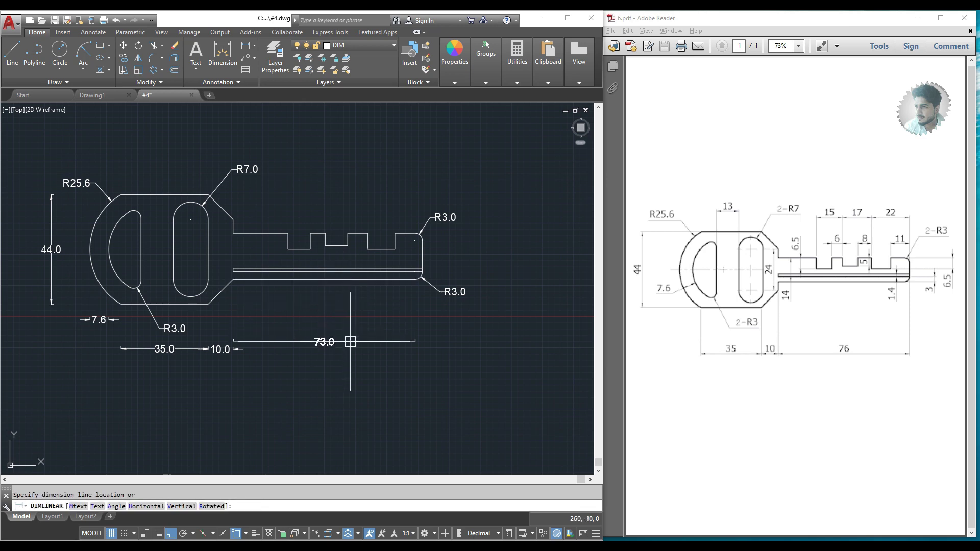
key("Escape")
key("Return")
left_click(233, 279)
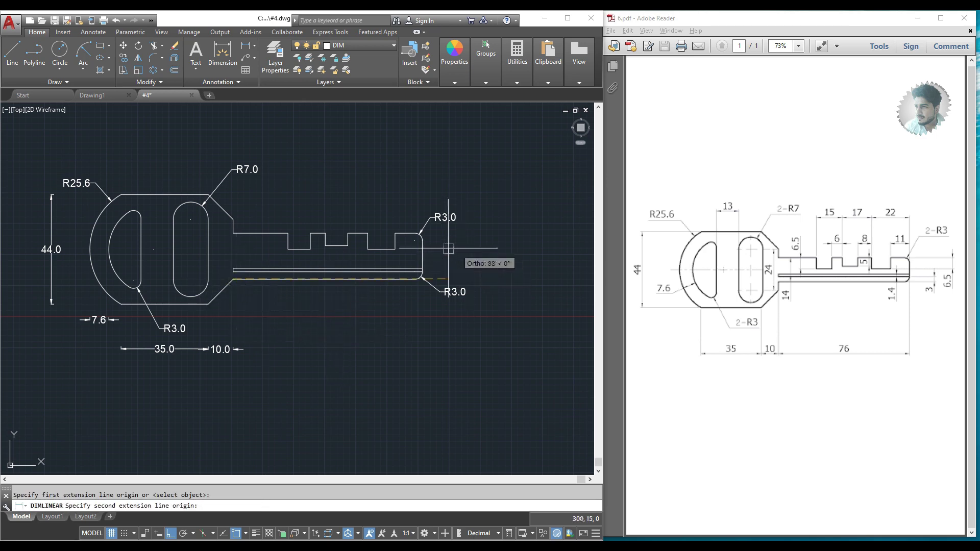
left_click(423, 253)
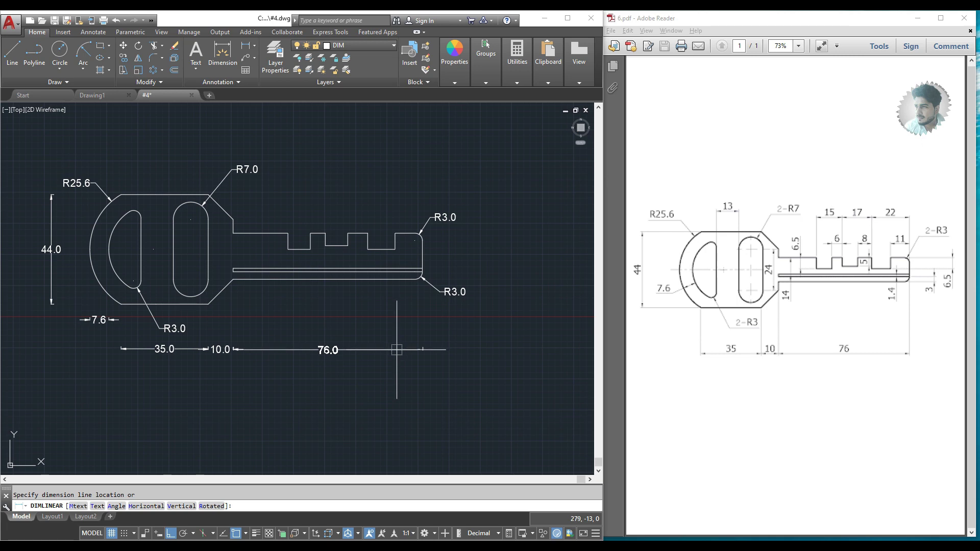
left_click(397, 350)
middle_click_drag(355, 303, 367, 308)
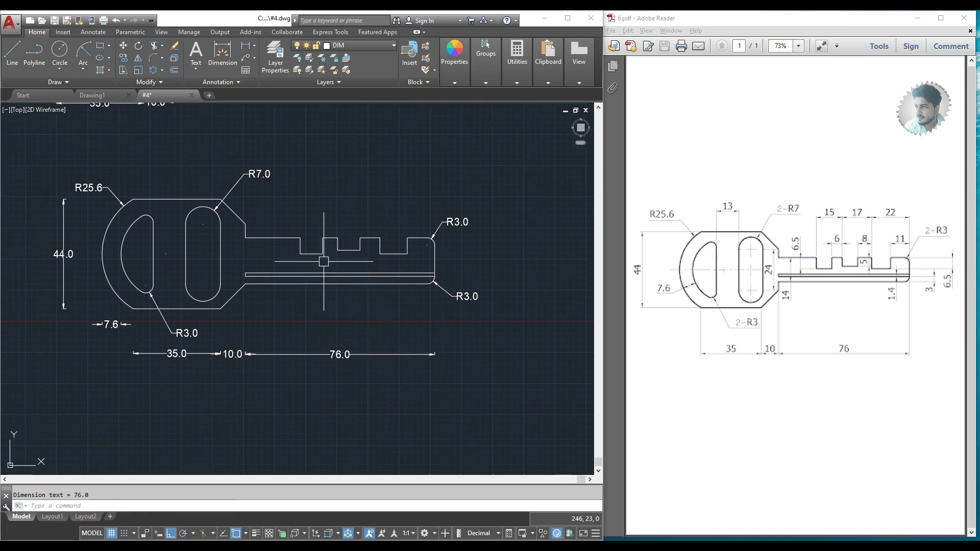
scroll(395, 223, "up", 2)
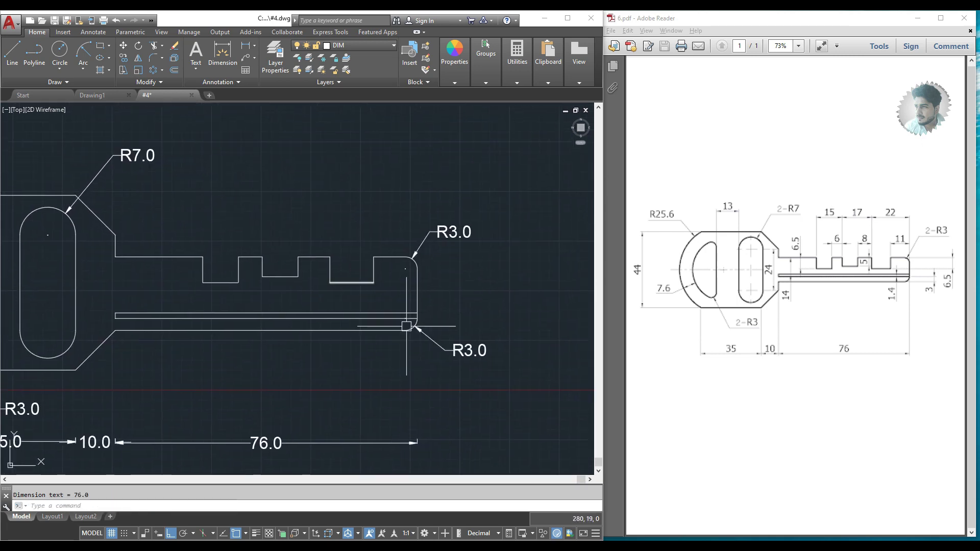
- Dimension the tip tooth spacings as 11.0 and 22.0 above the blade
key("space")
left_click(418, 284)
left_click(374, 283)
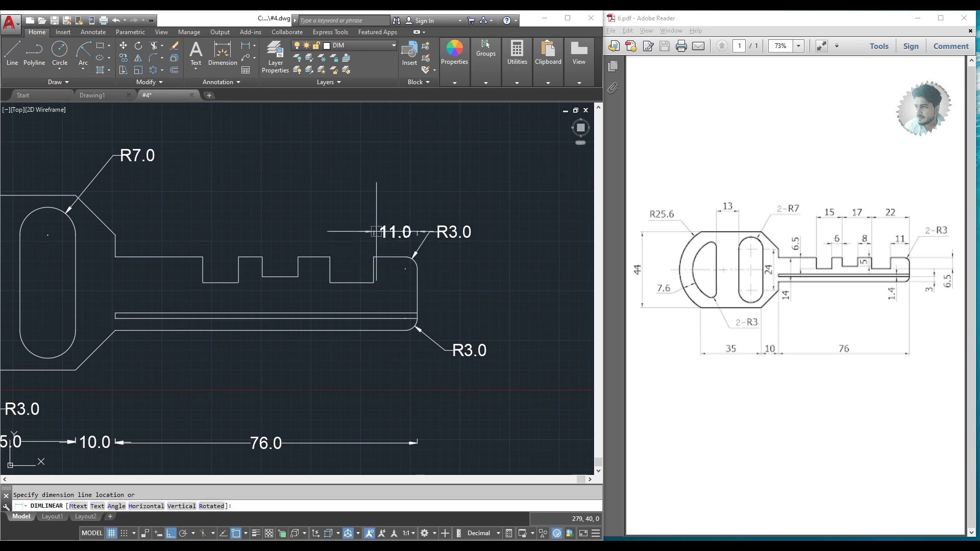
left_click(377, 232)
key("space")
left_click(418, 283)
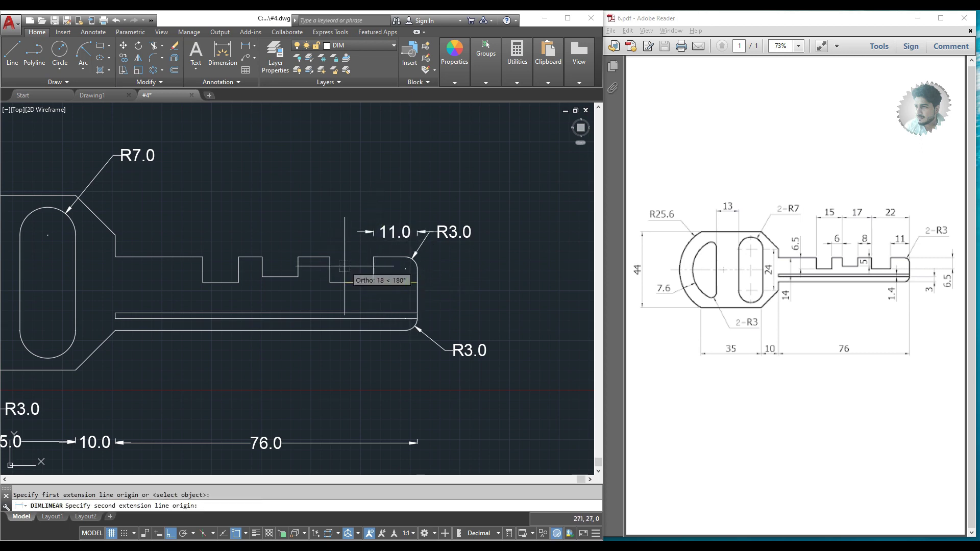
left_click(330, 283)
left_click(343, 210)
middle_click_drag(369, 294, 383, 296)
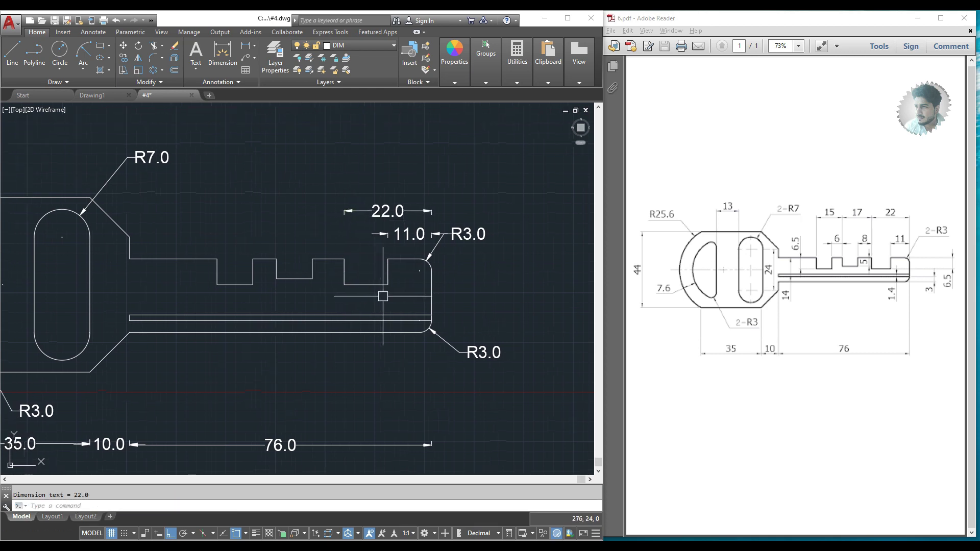
- Add the 8.0 tooth edge and 17.0 tooth spacing dimensions above the teeth
key("space")
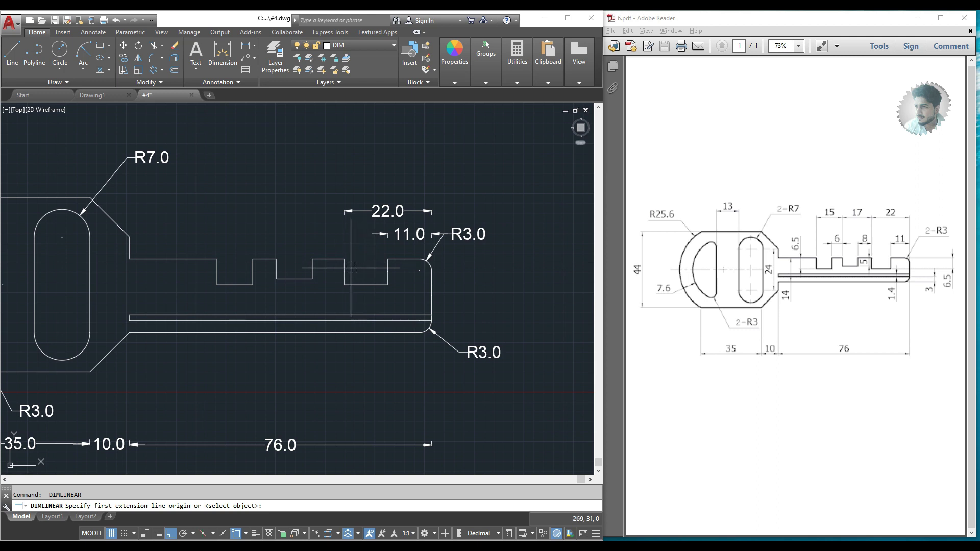
key("Return")
left_click(322, 256)
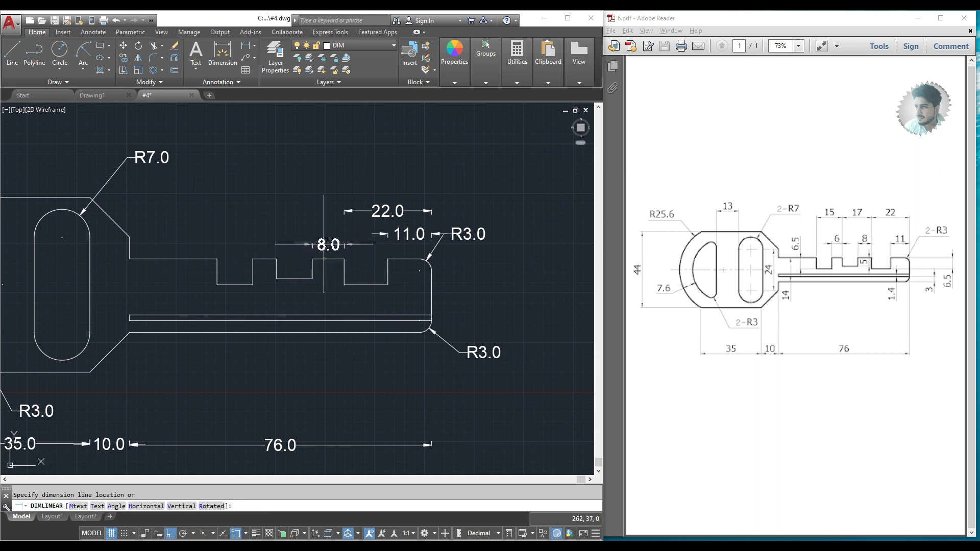
left_click(324, 244)
key("Return")
left_click(344, 271)
left_click(277, 269)
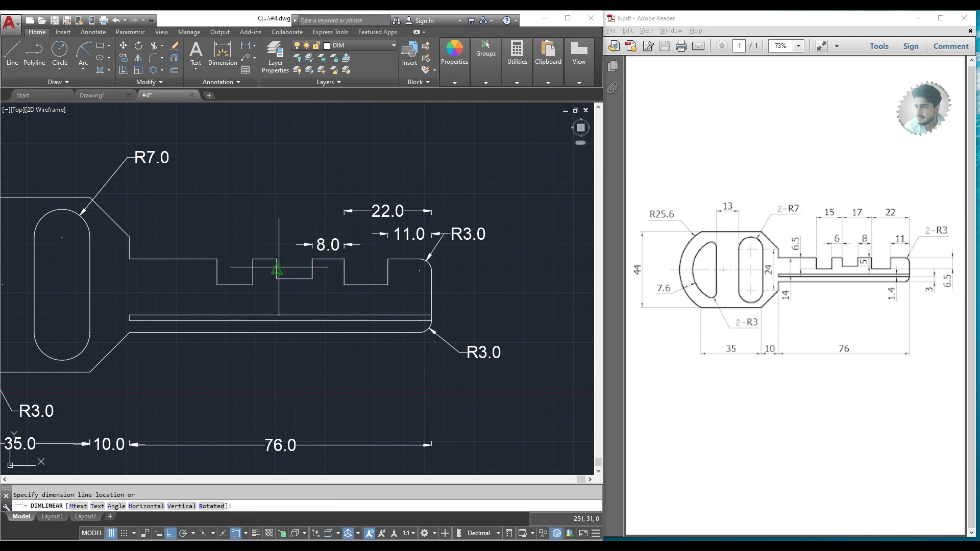
left_click(284, 210)
middle_click_drag(284, 211, 345, 225)
- Add the 6.0 tooth width and 15.0 span dimensions above the blade
key("Return")
key("Return")
left_click(322, 273)
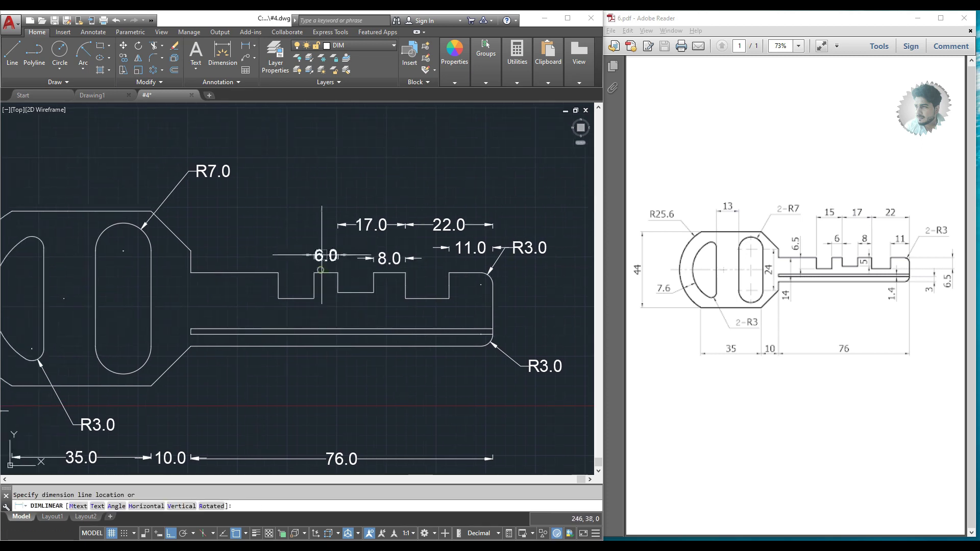
left_click(322, 255)
key("Return")
left_click(338, 283)
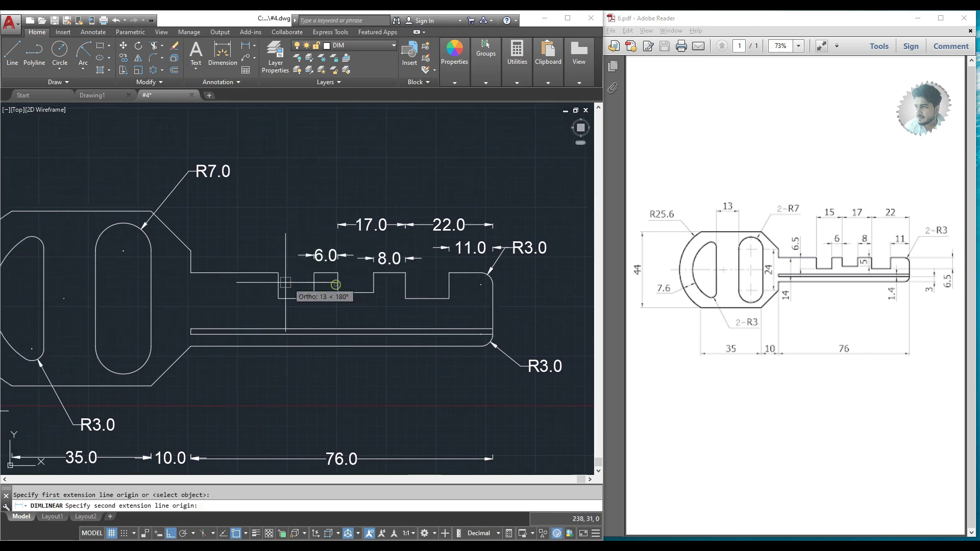
left_click(278, 282)
left_click(277, 223)
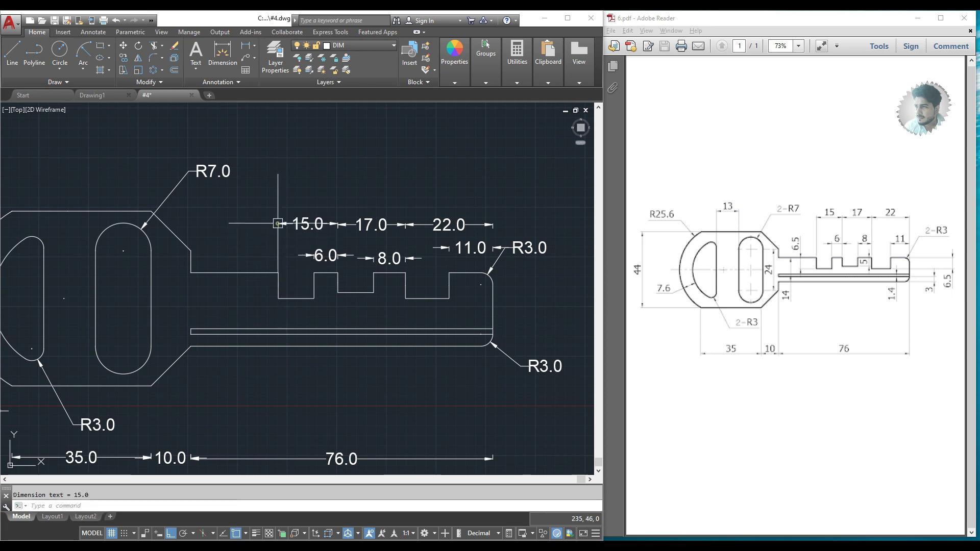
middle_click_drag(278, 224, 325, 227)
key("Return")
left_click(294, 277)
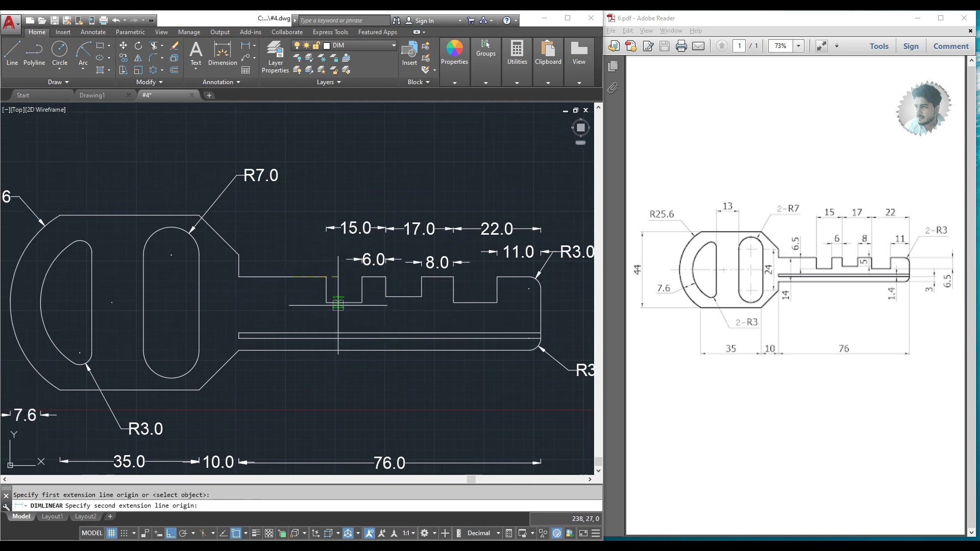
- Add the 6.5 and 5.0 notch depth dimensions, discarding a wrong 5.6
left_click(329, 302)
left_click(274, 288)
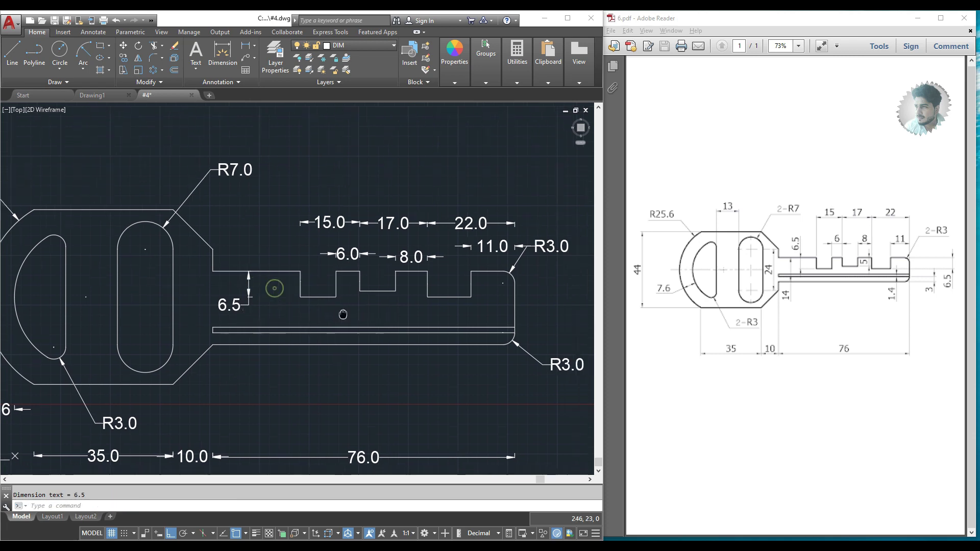
middle_click_drag(274, 288, 228, 278)
key("Return")
left_click(361, 284)
left_click(373, 266)
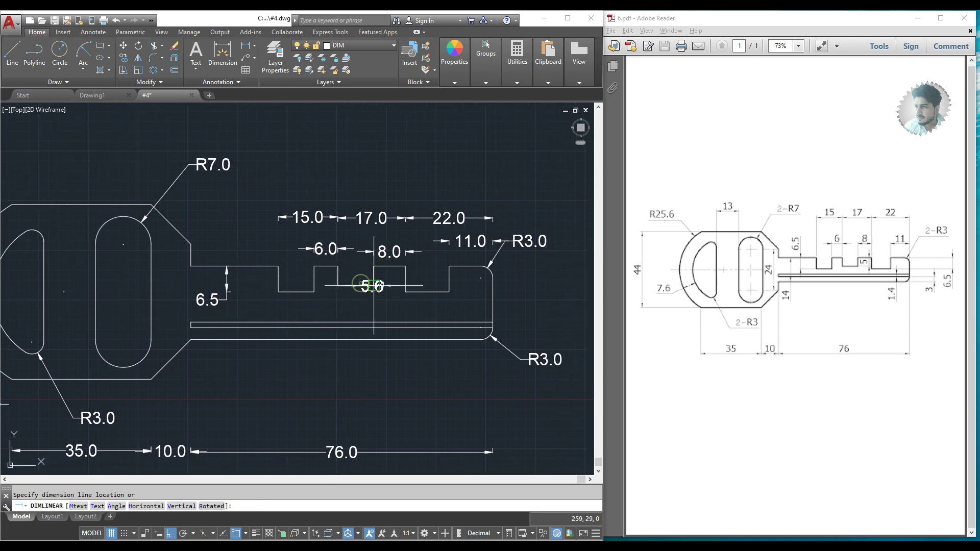
key("Escape")
key("Return")
left_click(374, 286)
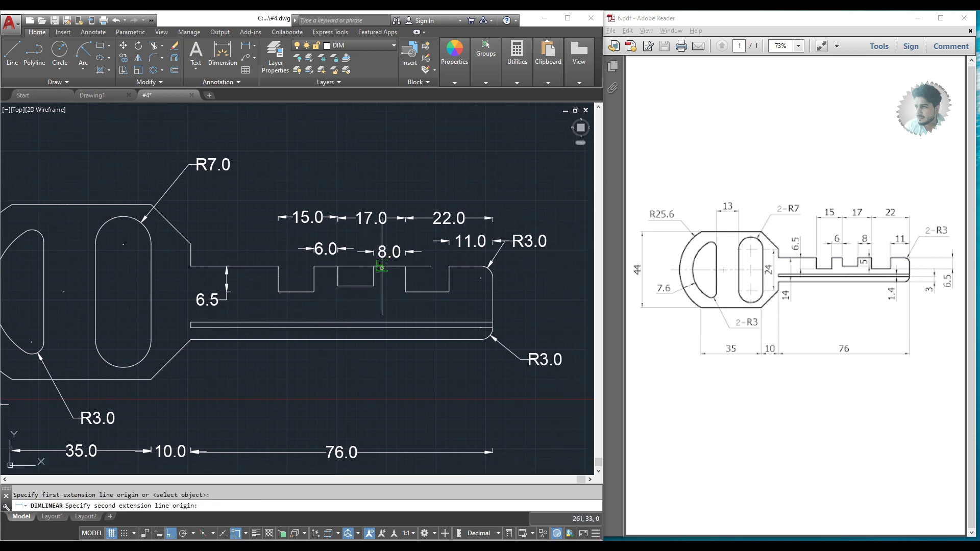
left_click(406, 266)
left_click(389, 279)
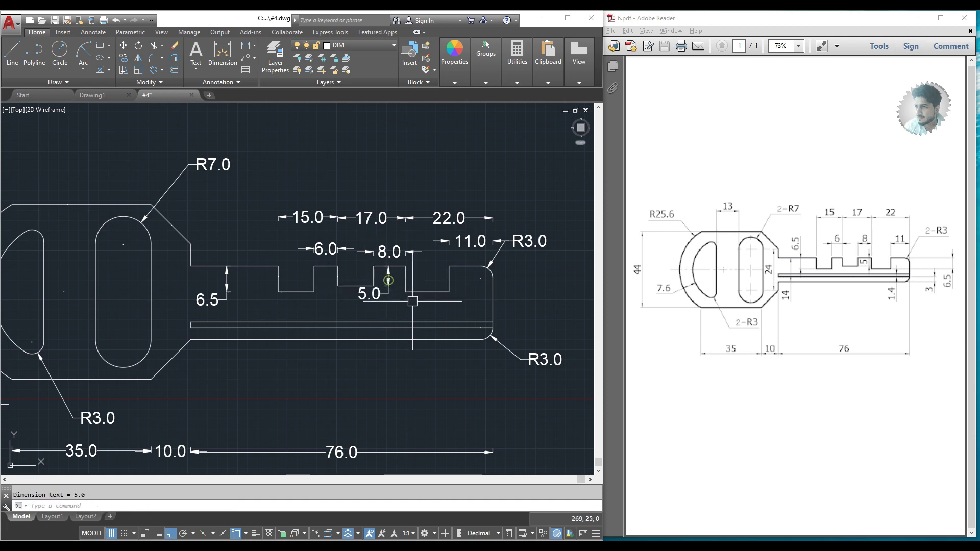
- Dimension the groove width as 1.4 and move its text further down
middle_click_drag(475, 310, 399, 302)
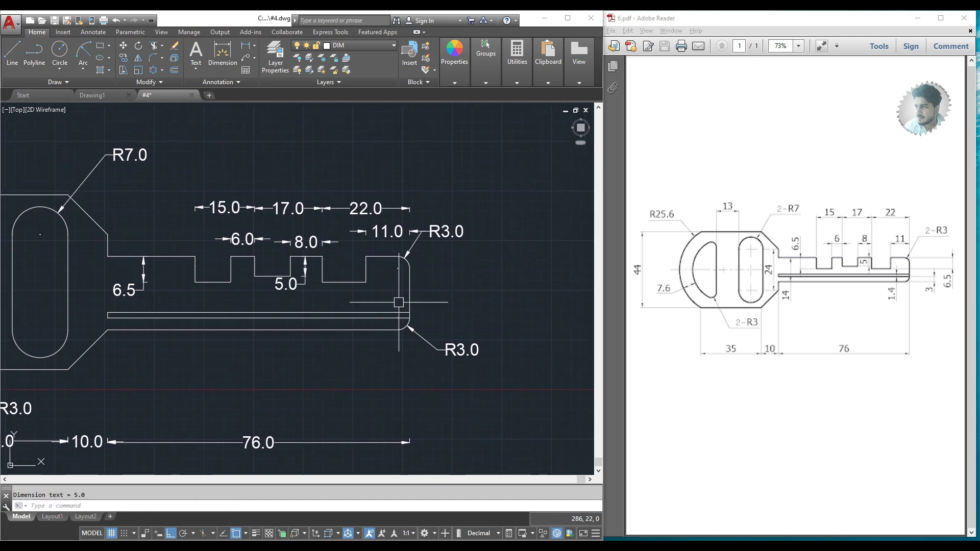
scroll(317, 319, "up", 2)
key("space")
left_click(351, 308)
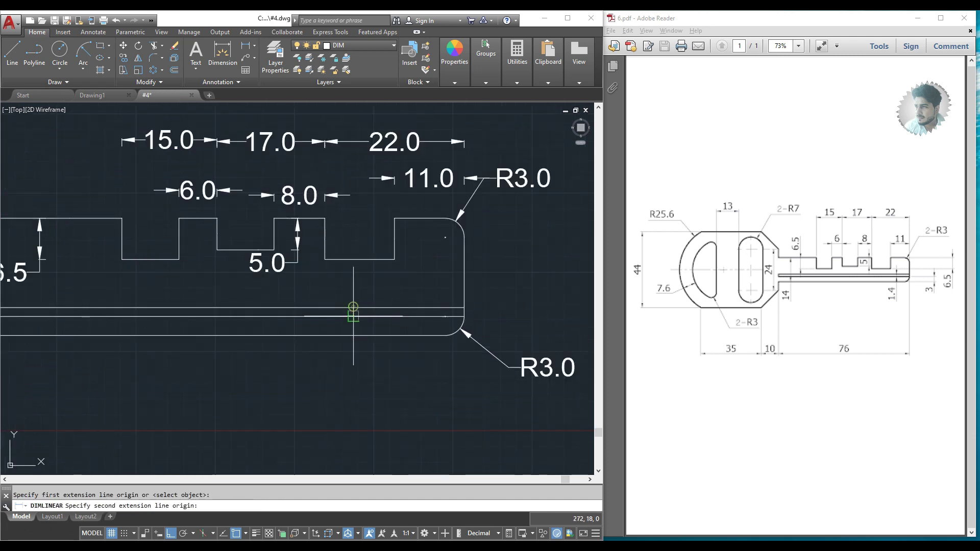
left_click(335, 364)
middle_click_drag(329, 366, 378, 345)
left_click(352, 323)
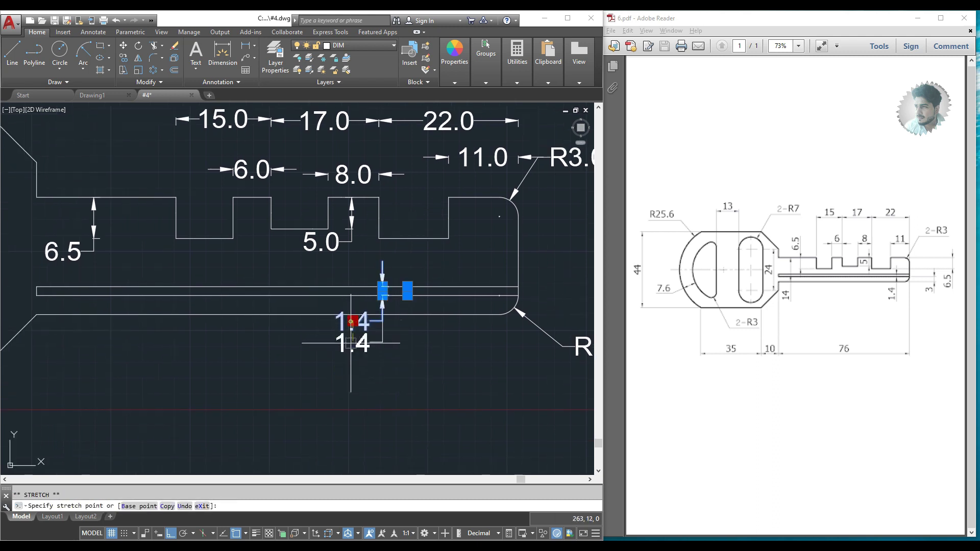
left_click(350, 343)
key("Escape")
- Add the 3.0 groove dimension below the key tip
key("space")
left_click(456, 295)
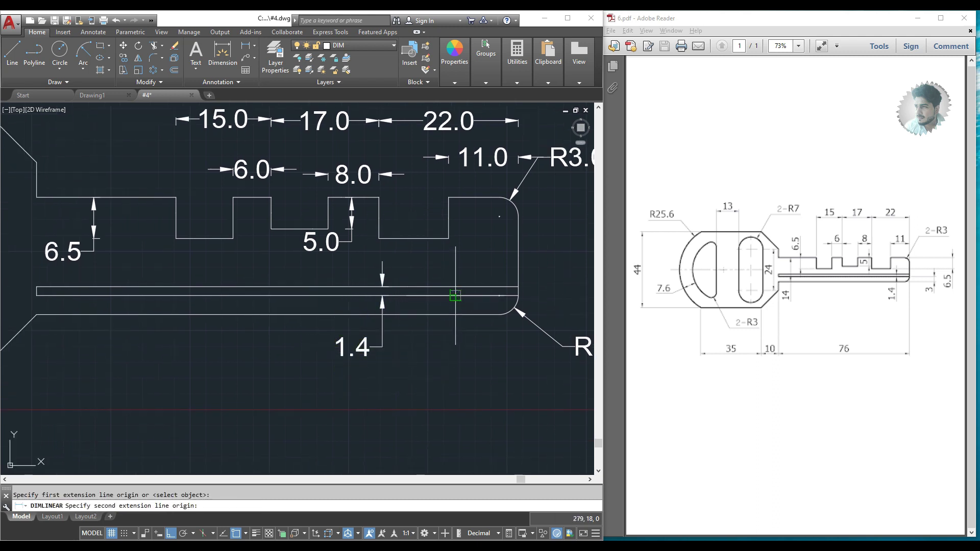
left_click(453, 314)
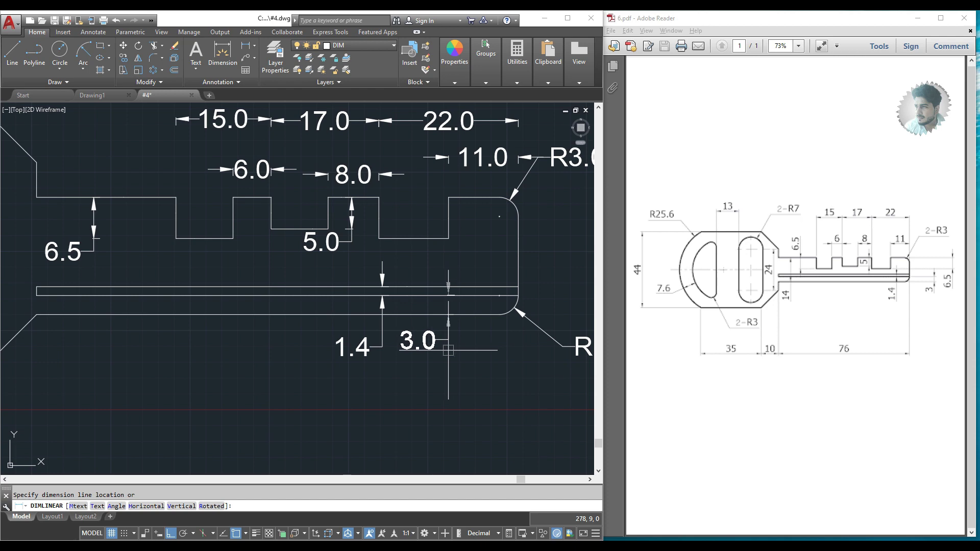
middle_click_drag(577, 347, 416, 373)
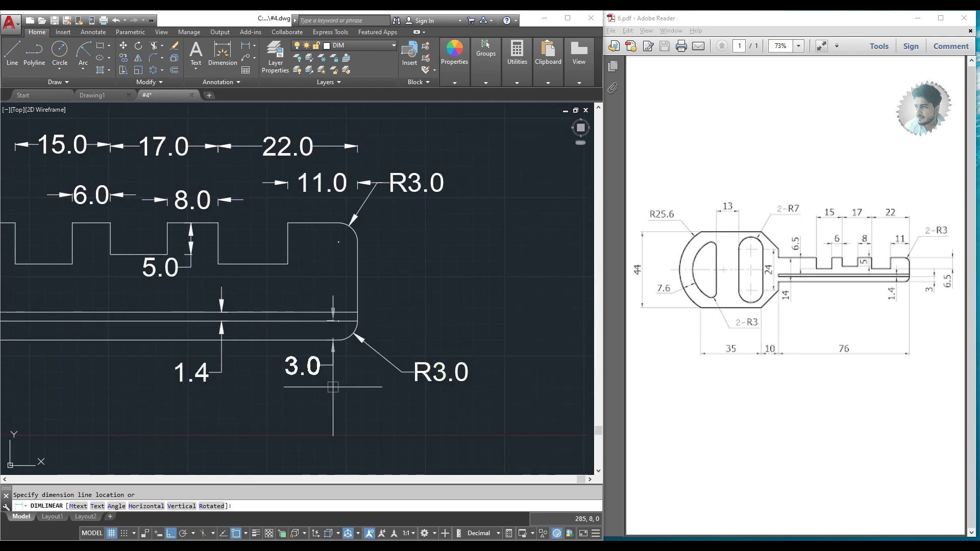
left_click(333, 388)
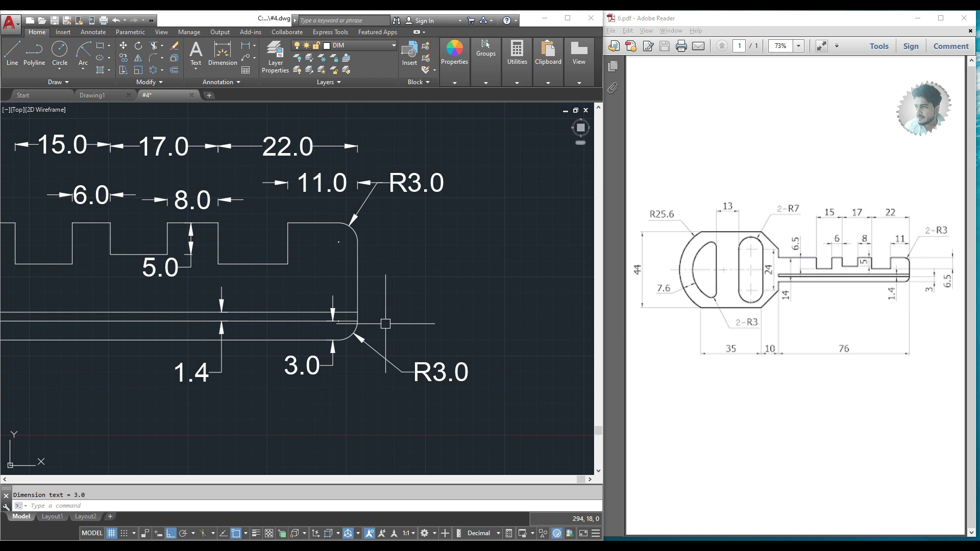
- Add the 6.5 tip height dimension and shift it further right
key("Return")
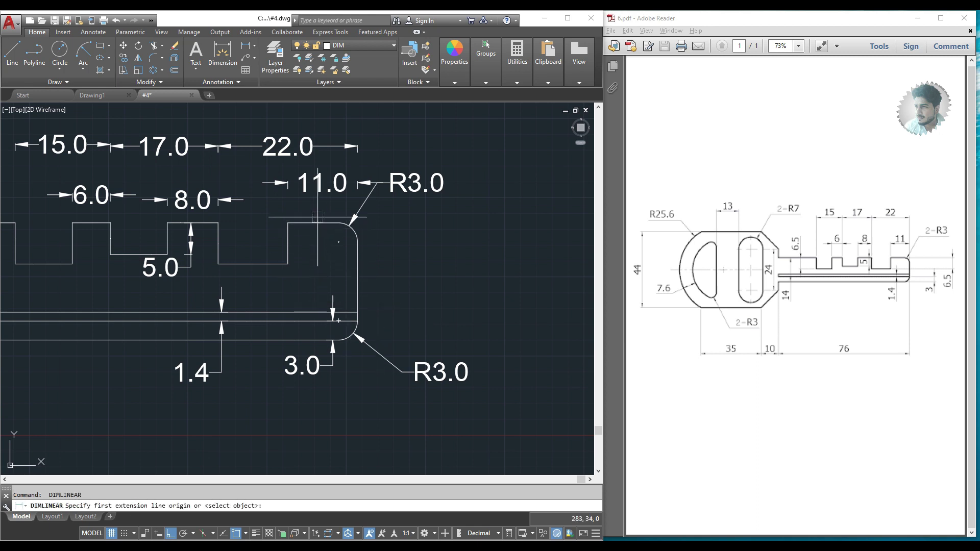
left_click(318, 217)
key("Escape")
key("Return")
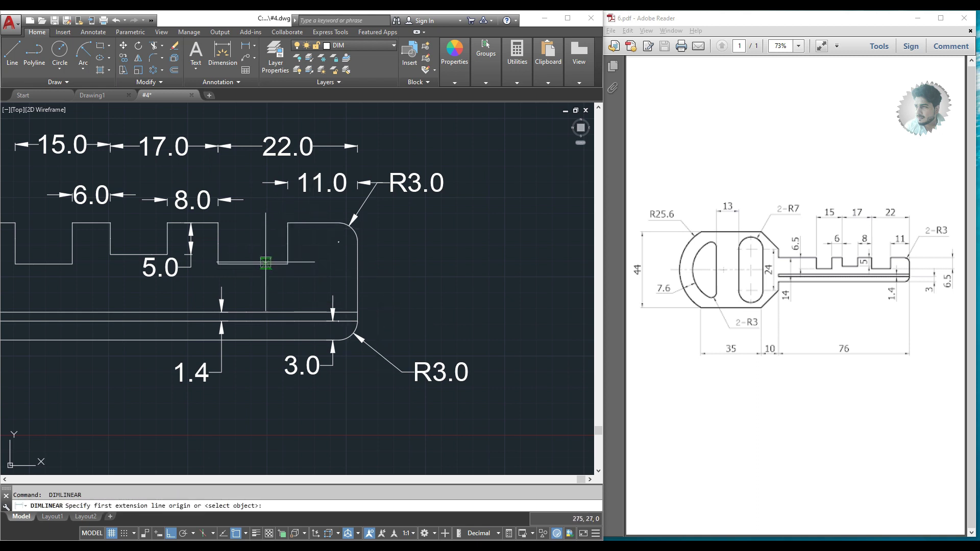
left_click(317, 223)
left_click(264, 265)
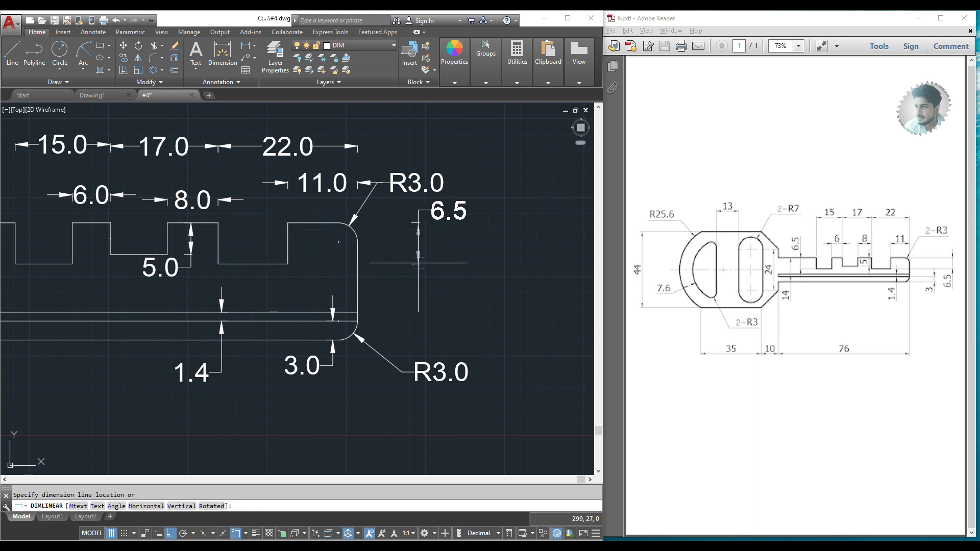
left_click(418, 214)
left_click(448, 214)
left_click(449, 237)
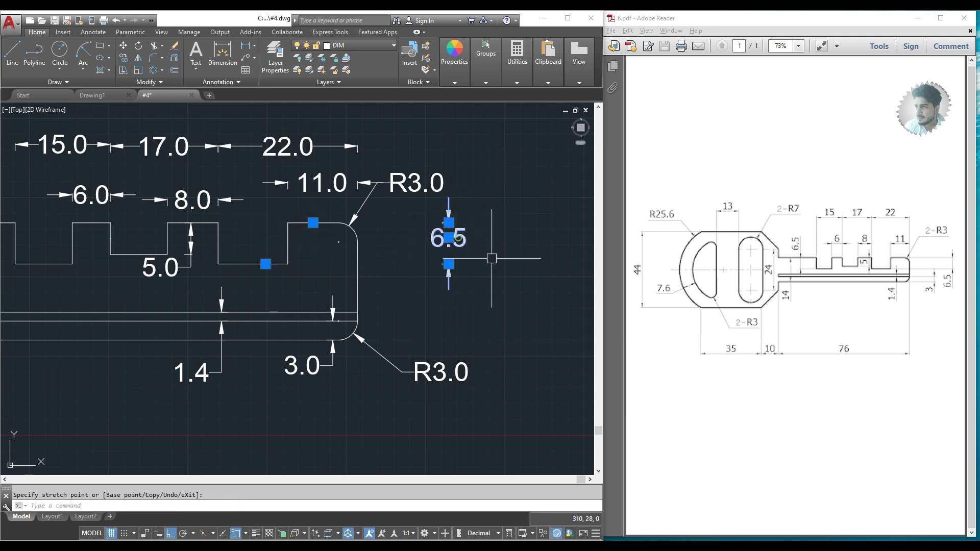
key("Escape")
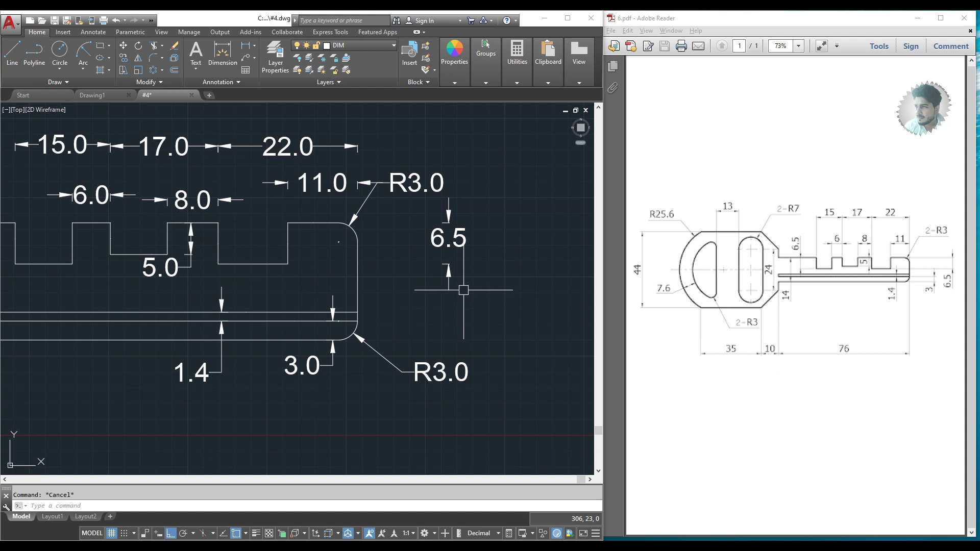
scroll(464, 290, "down", 2)
- Turn on lineweight display so the key outline shows thick
scroll(313, 357, "down", 2)
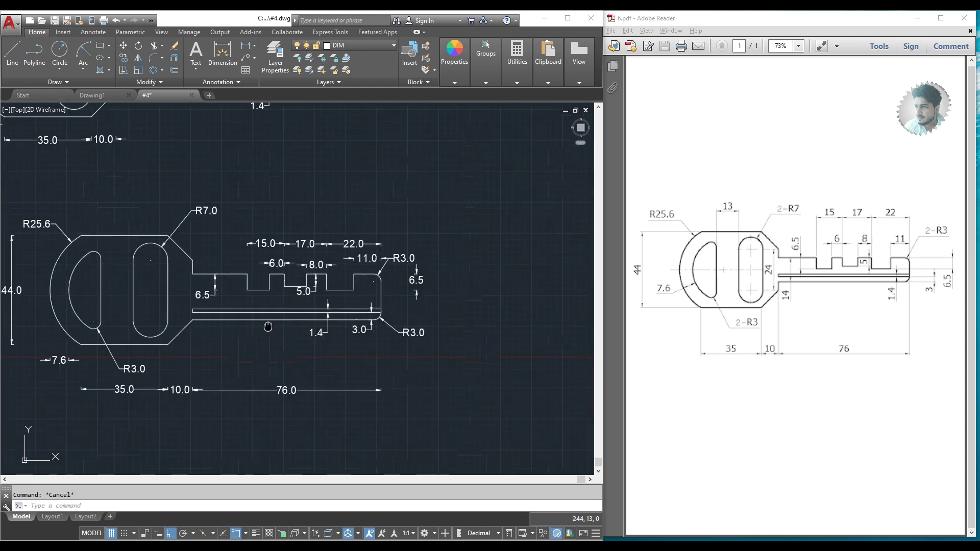
mouse_move(260, 378)
middle_mouse_down()
mouse_move(347, 320)
mouse_move(333, 293)
middle_mouse_up()
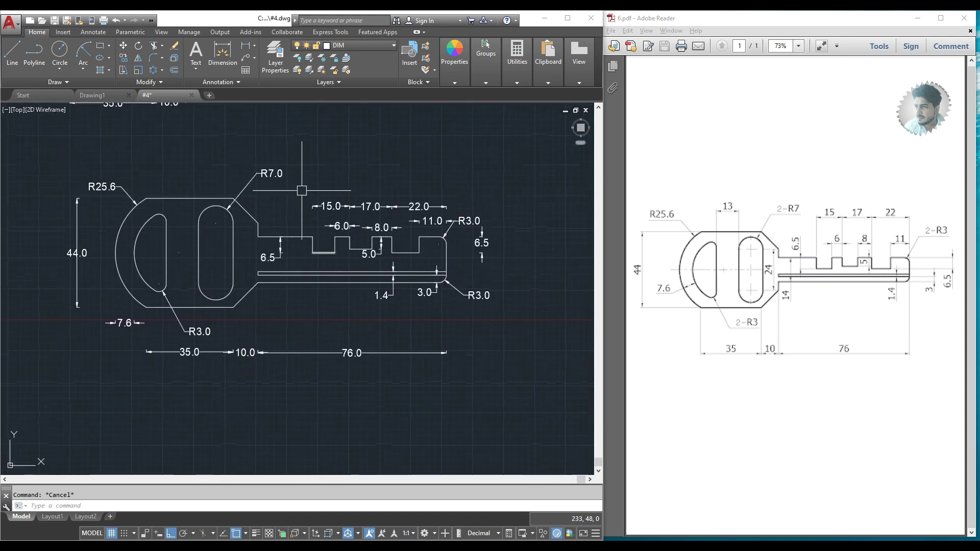
left_click(256, 534)
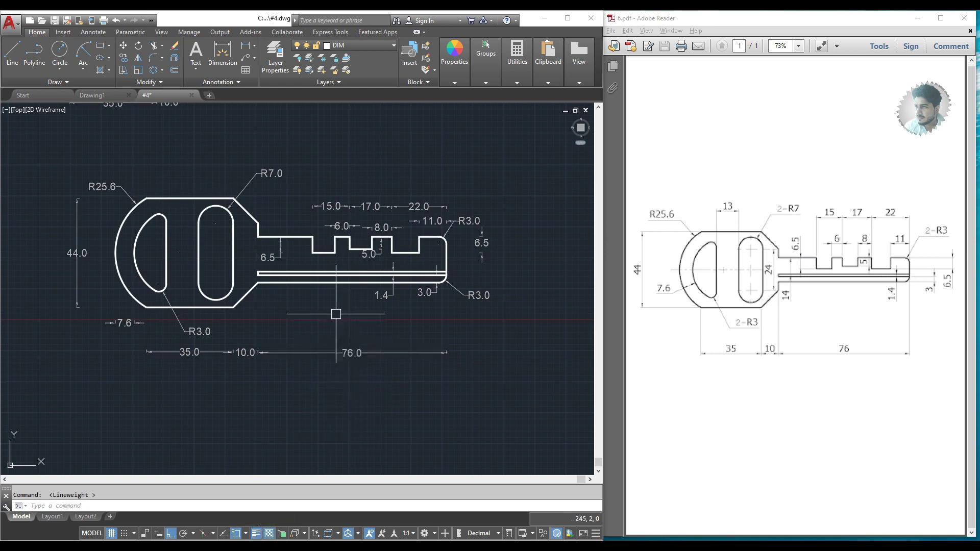
scroll(337, 317, "up", 1)
scroll(326, 329, "up", 1)
middle_click_drag(327, 328, 306, 322)
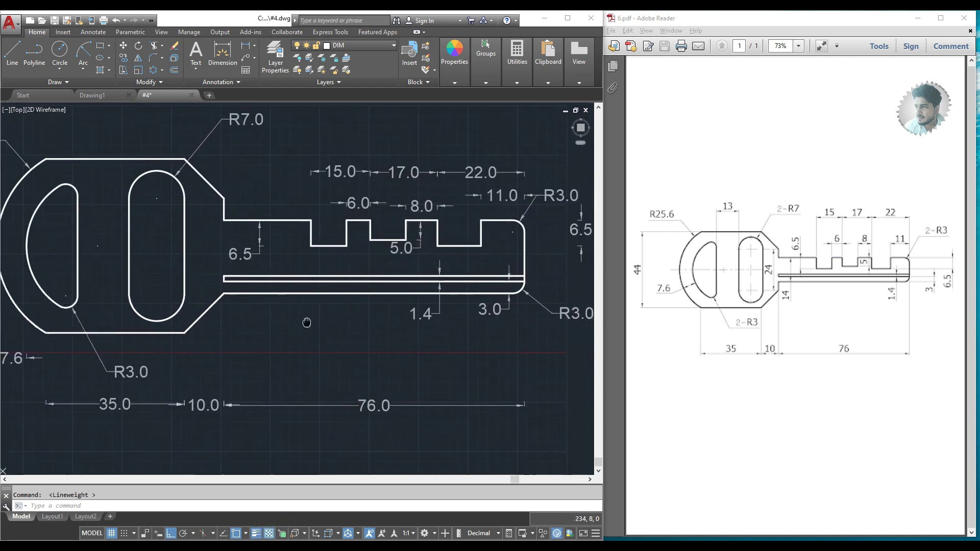
scroll(309, 324, "down", 1)
scroll(321, 325, "down", 1)
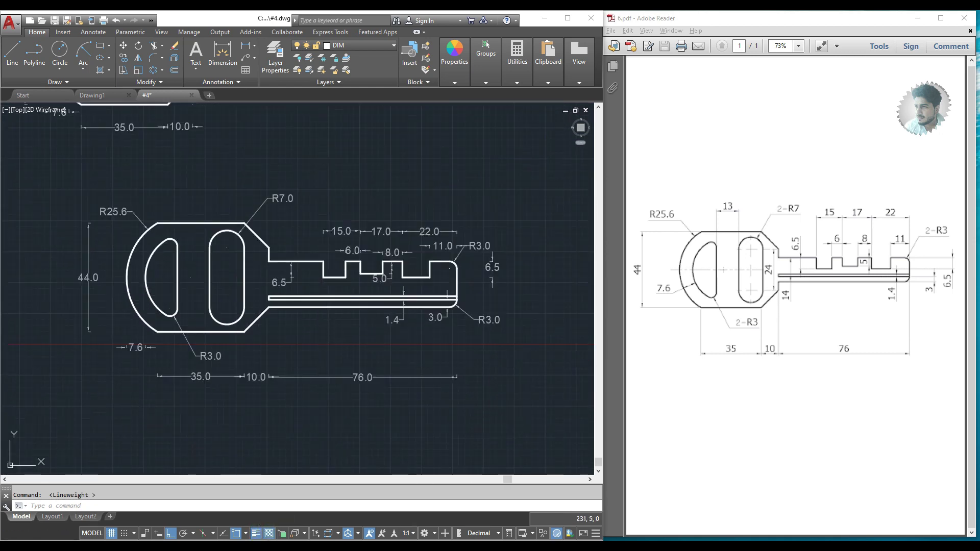
- Zoom window around the whole key with Z
type("z")
key("Return")
left_click(70, 175)
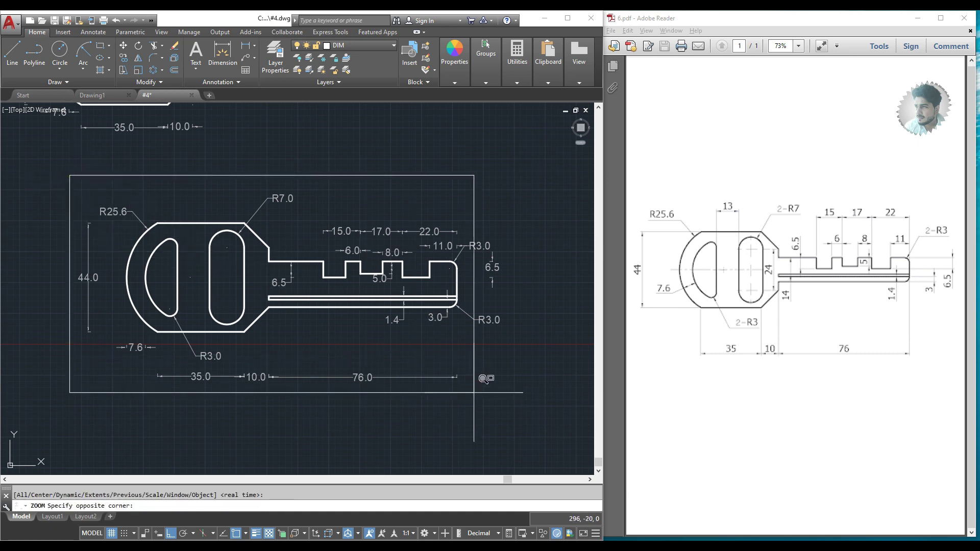
left_click(506, 394)
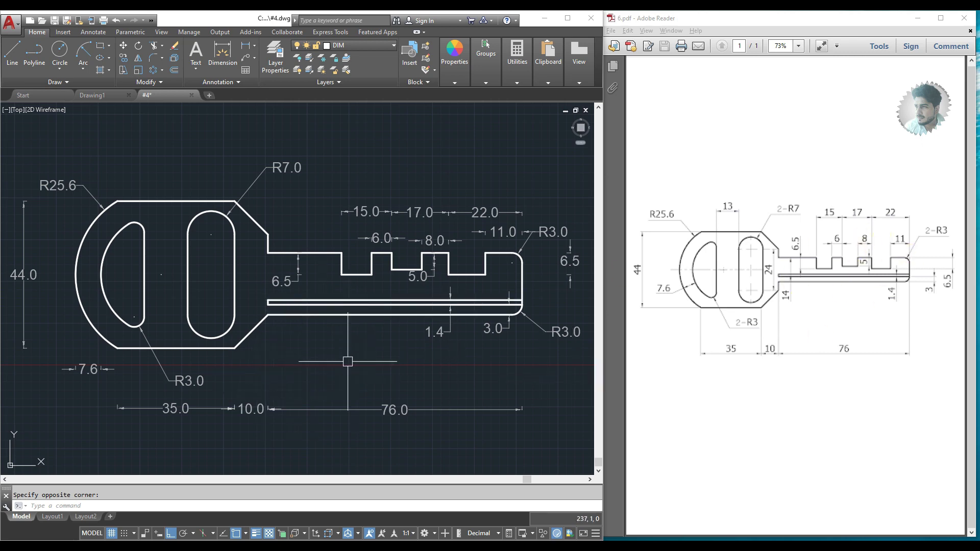
- Add a 13.0 linear dimension from the head's top edge end to the R7.0 slot centre
left_click(247, 48)
left_click(144, 255)
left_click(188, 258)
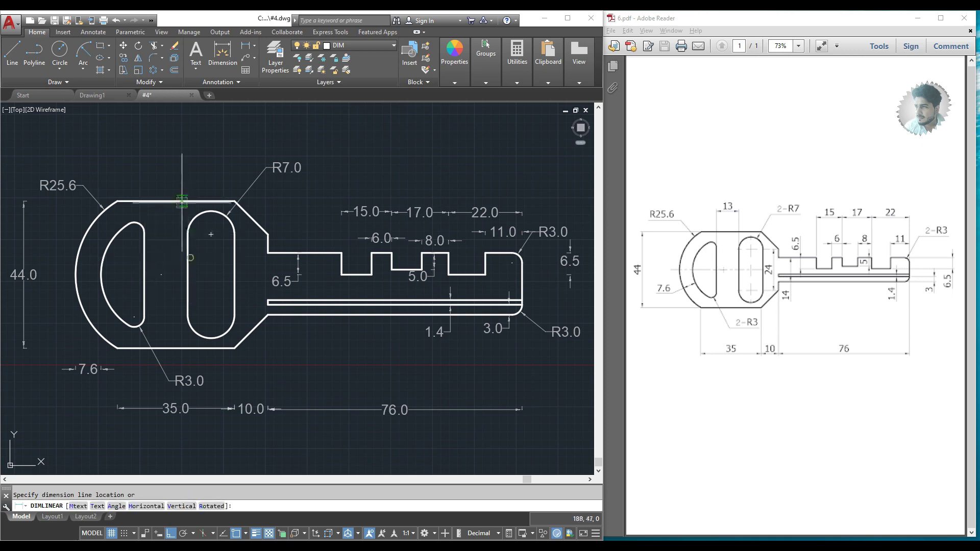
left_click(182, 169)
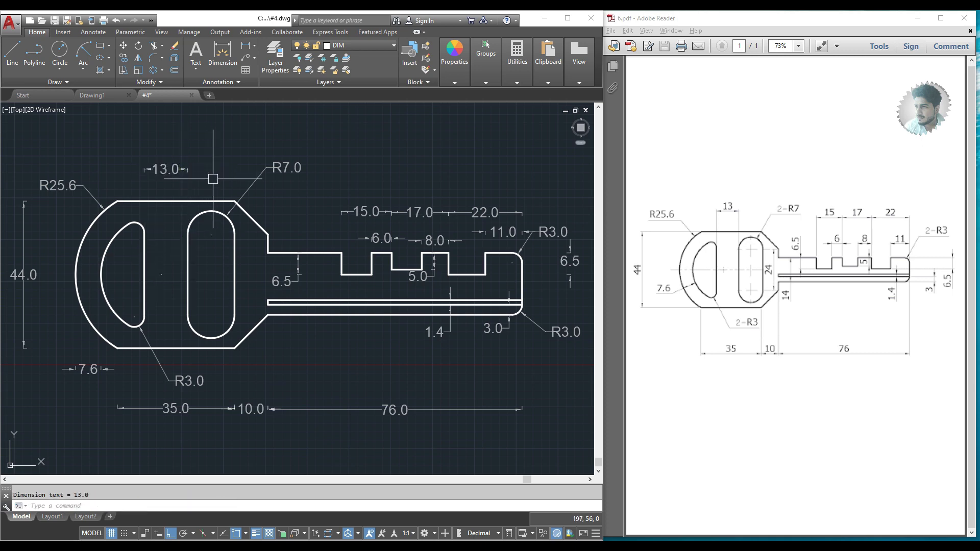